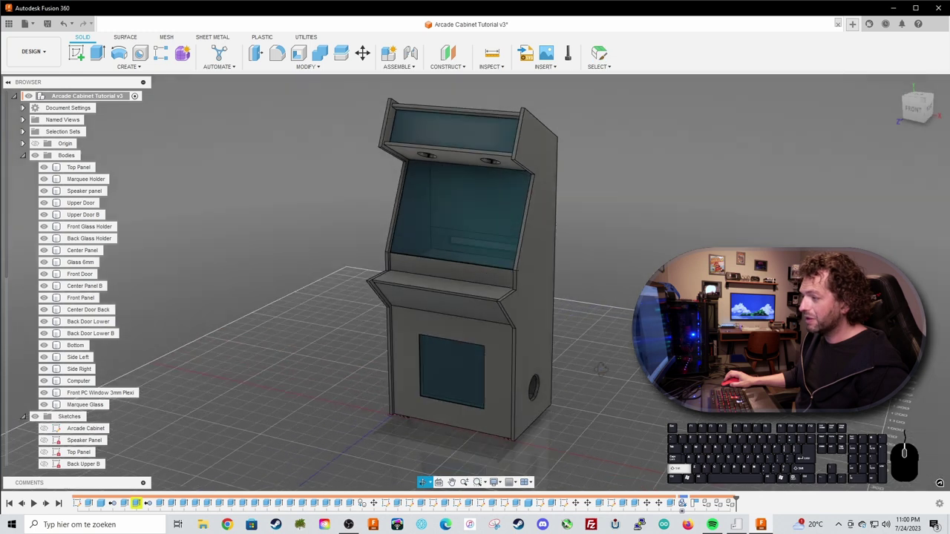
scroll(630, 381, "up", 5)
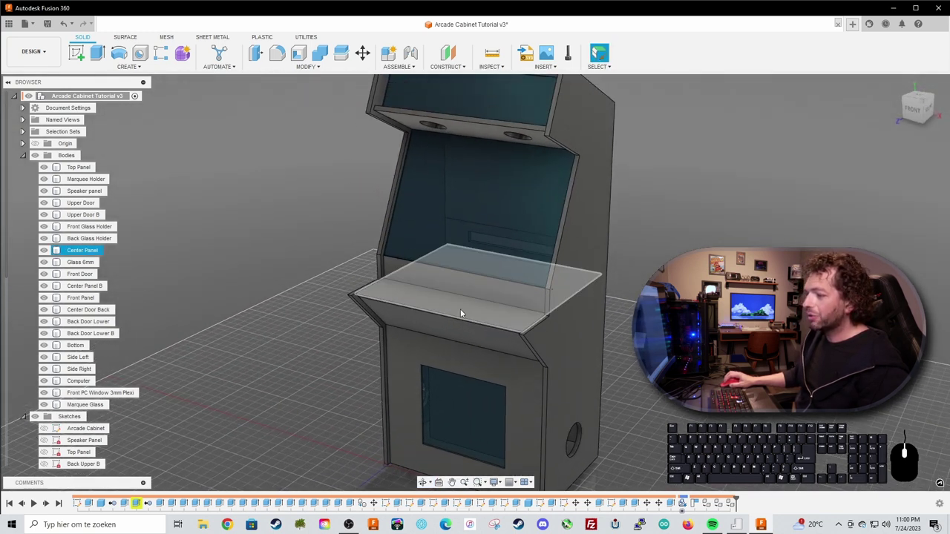
left_click(394, 298)
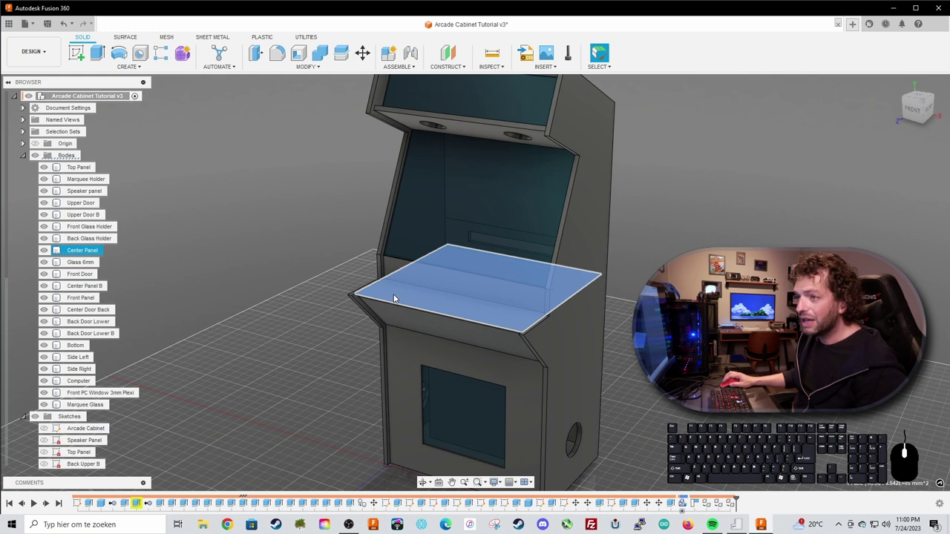
left_click(193, 193)
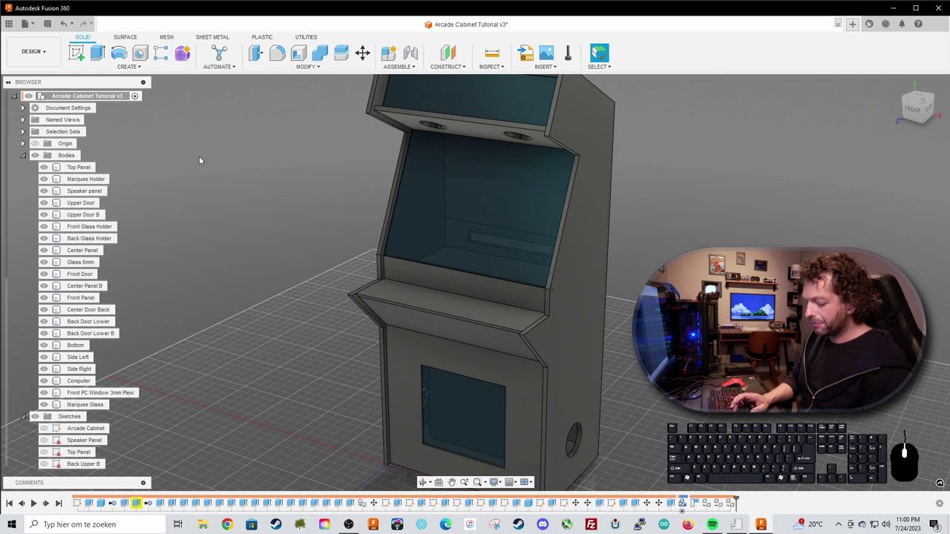
Draw a box base about 700 by 167 mm on the Center Panel's top face, from the rear left corner to the front right corner.
type("s")
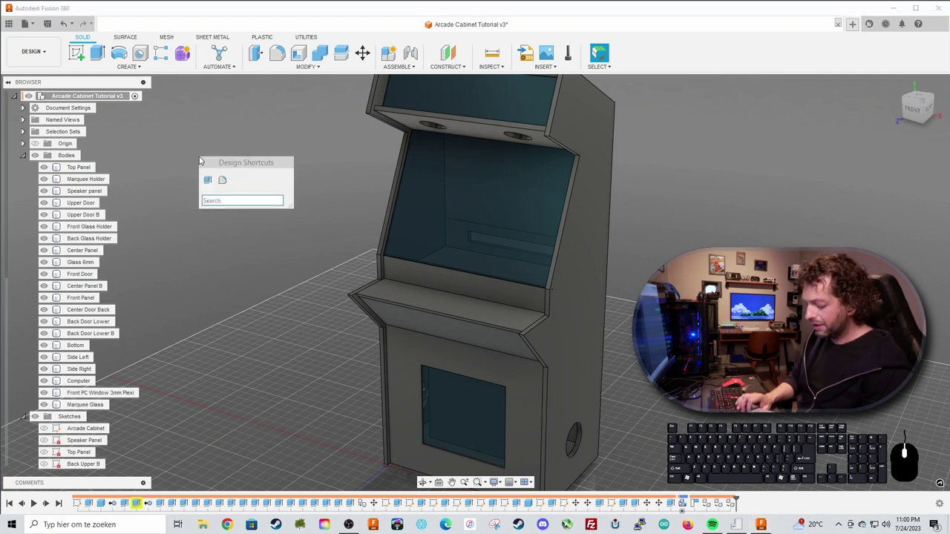
type("box")
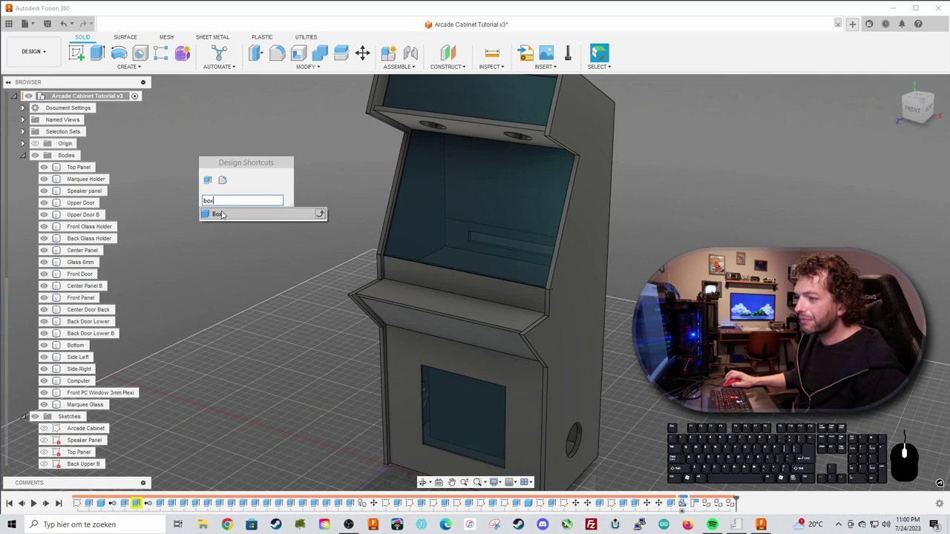
left_click(219, 214)
left_click(382, 301)
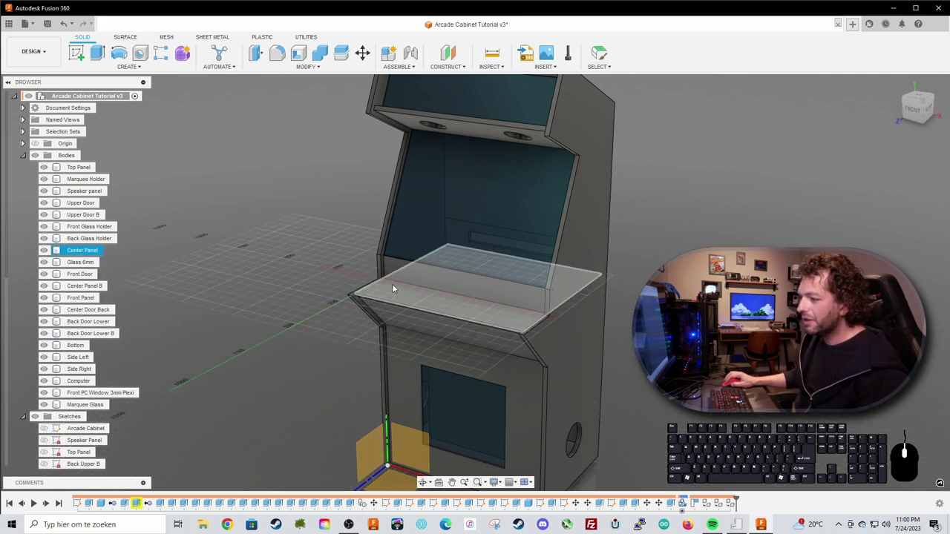
scroll(392, 285, "up", 5)
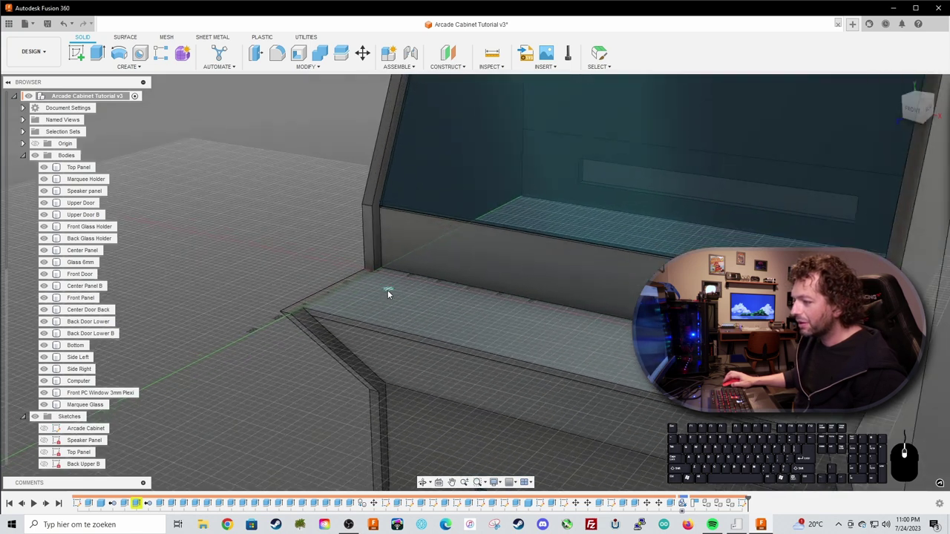
scroll(378, 288, "up", 3)
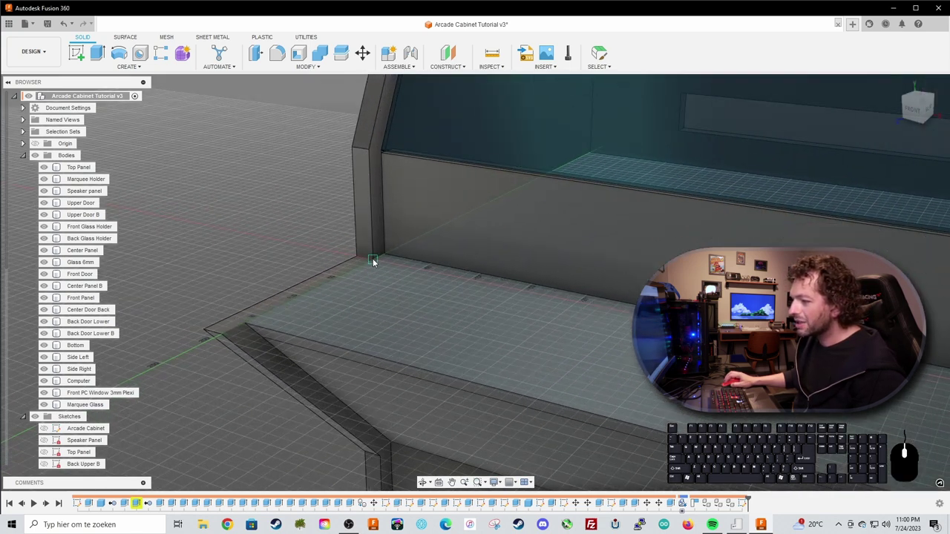
left_click(371, 261)
middle_click_drag(479, 353, 271, 245)
middle_click_drag(482, 287, 250, 271)
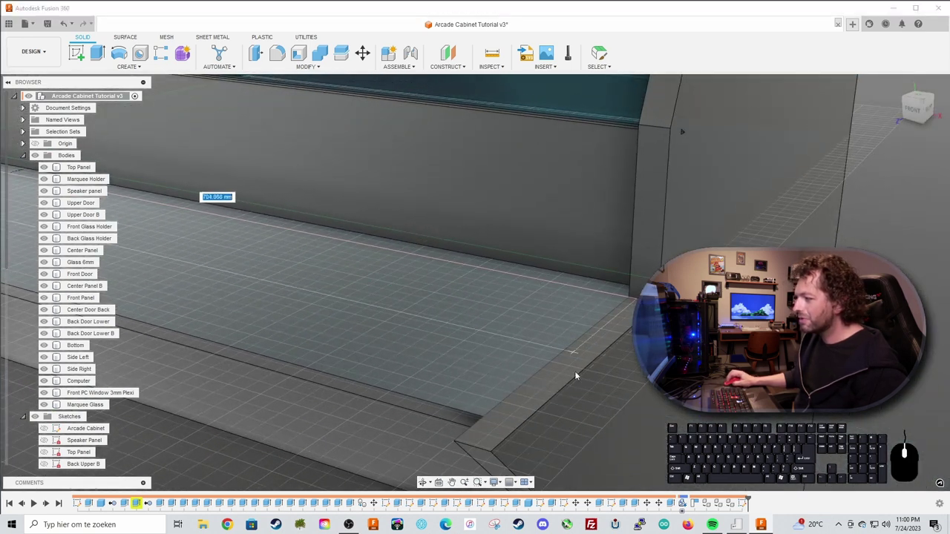
left_click(482, 417)
Set the box's height to 100 mm and create it as a new body.
middle_click_drag(482, 417, 479, 360, "shift")
scroll(446, 369, "down", 3)
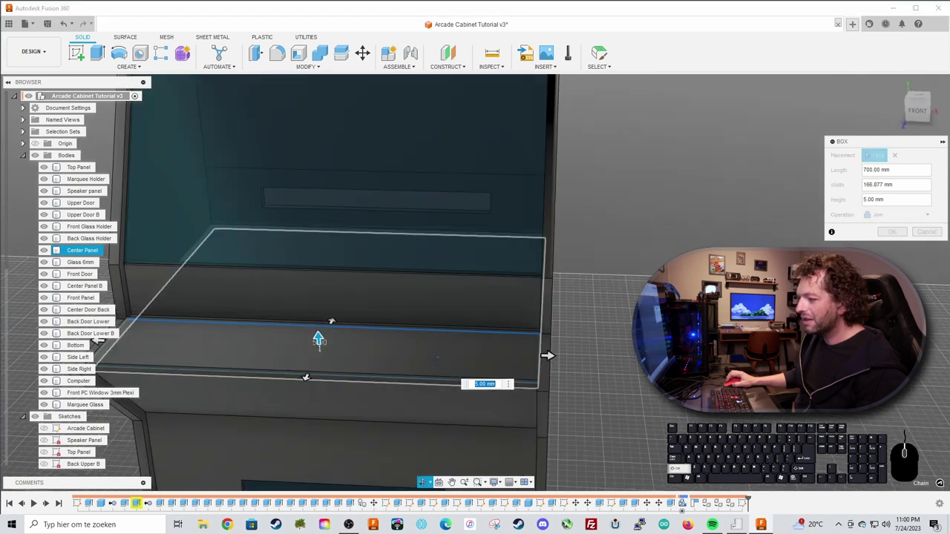
type("100")
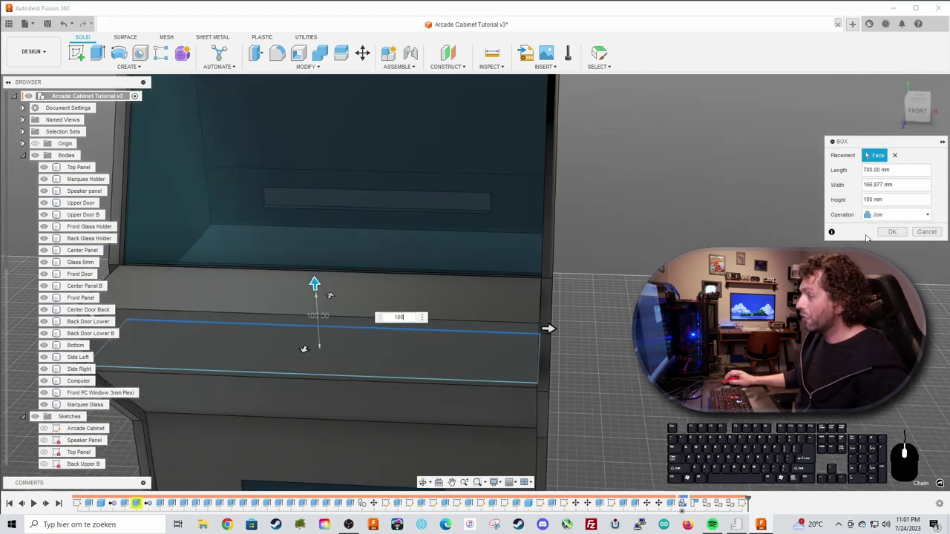
left_click(895, 215)
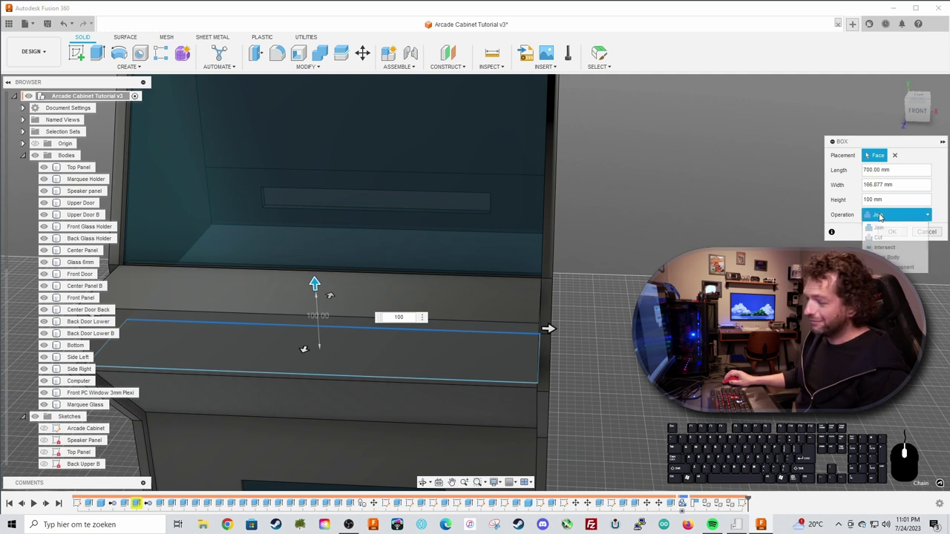
left_click(889, 257)
left_click(893, 232)
middle_click_drag(653, 282, 568, 295, "shift")
scroll(576, 295, "down", 2)
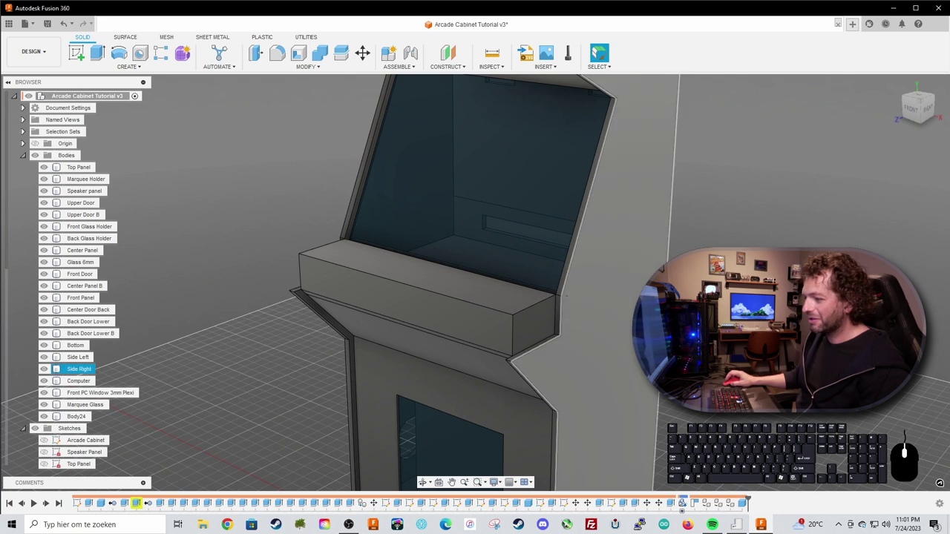
left_click(536, 325)
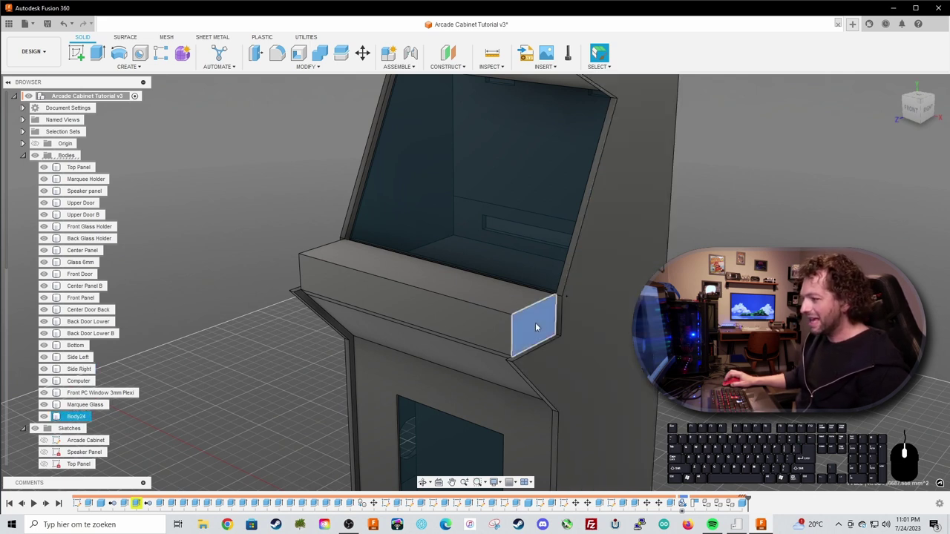
key("m")
left_click_drag(555, 336, 584, 350)
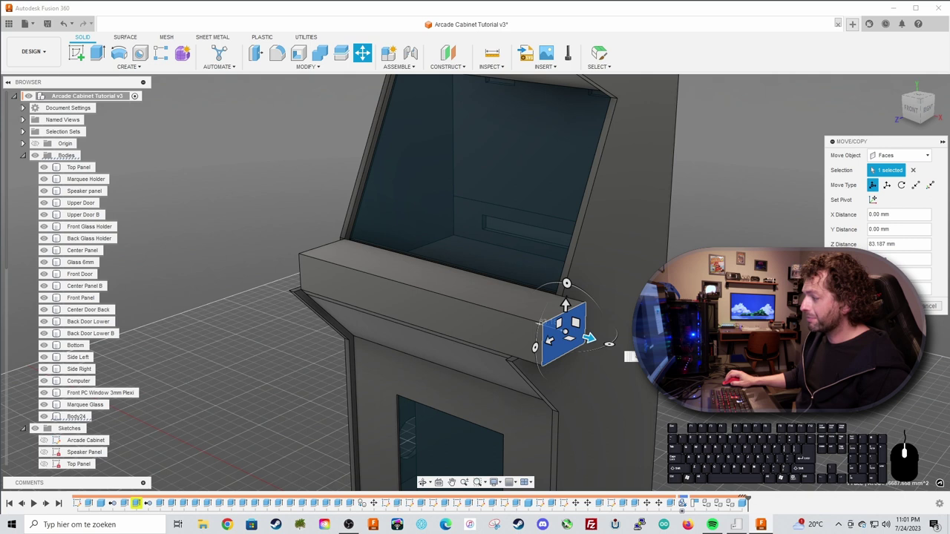
left_click(932, 306)
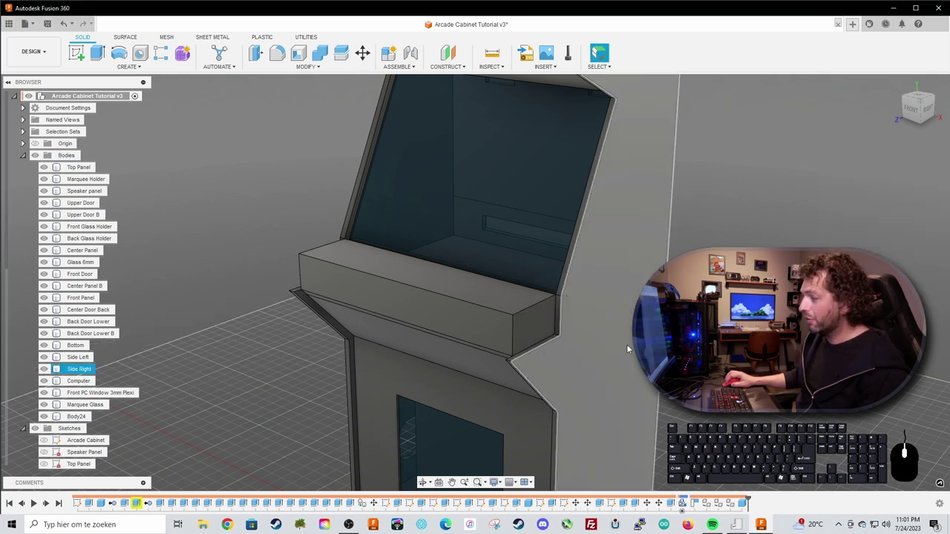
Try to extrude the box's right end face outward about 141 mm, and undo the extrusion.
left_click(531, 329)
key("e")
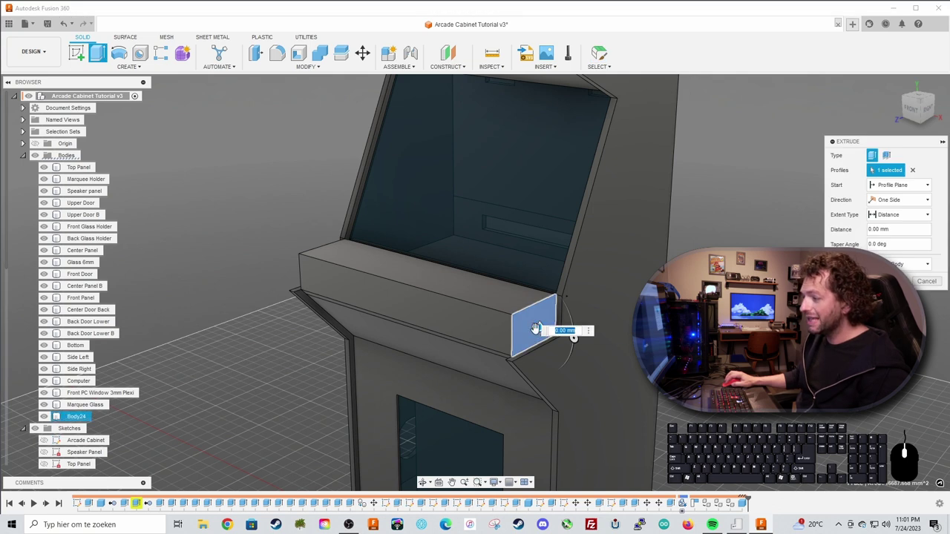
left_click_drag(539, 327, 588, 346)
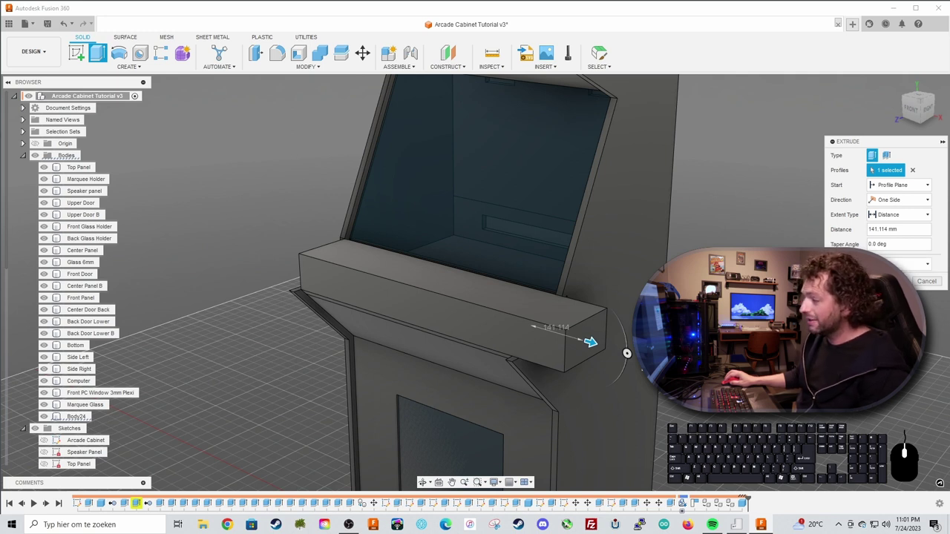
key("Return")
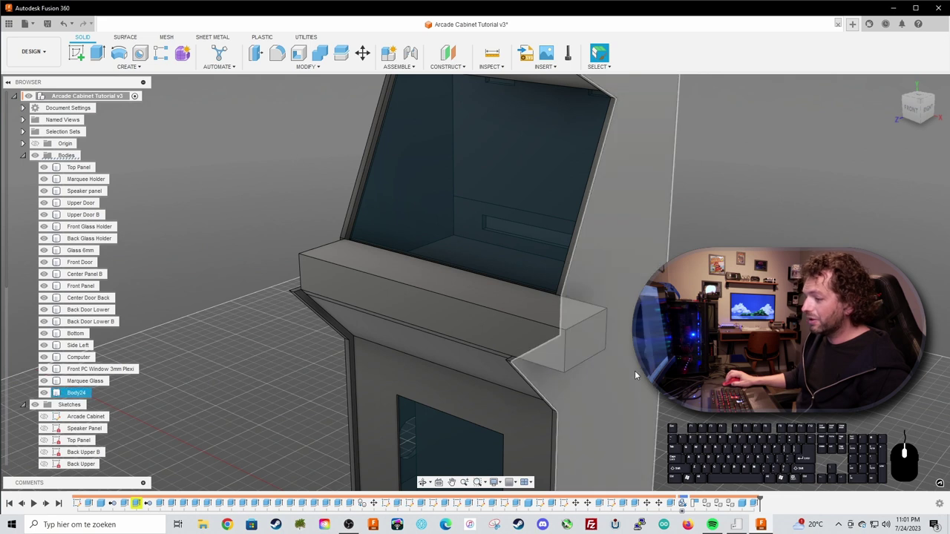
left_click(76, 393)
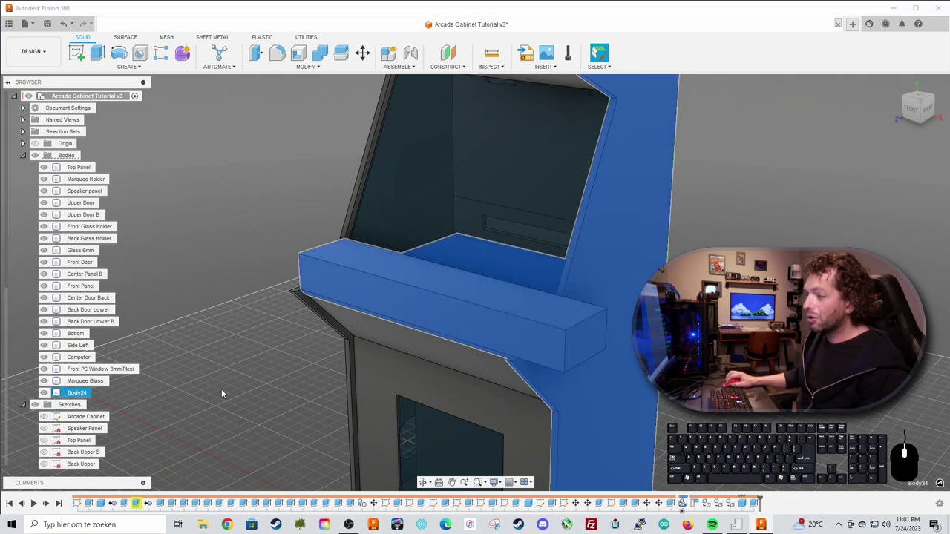
middle_click_drag(475, 297, 441, 308, "shift")
key("ctrl+z")
Move the box's right end face outward by 100 mm, past the cabinet's side panel.
middle_click_drag(549, 371, 626, 334, "shift")
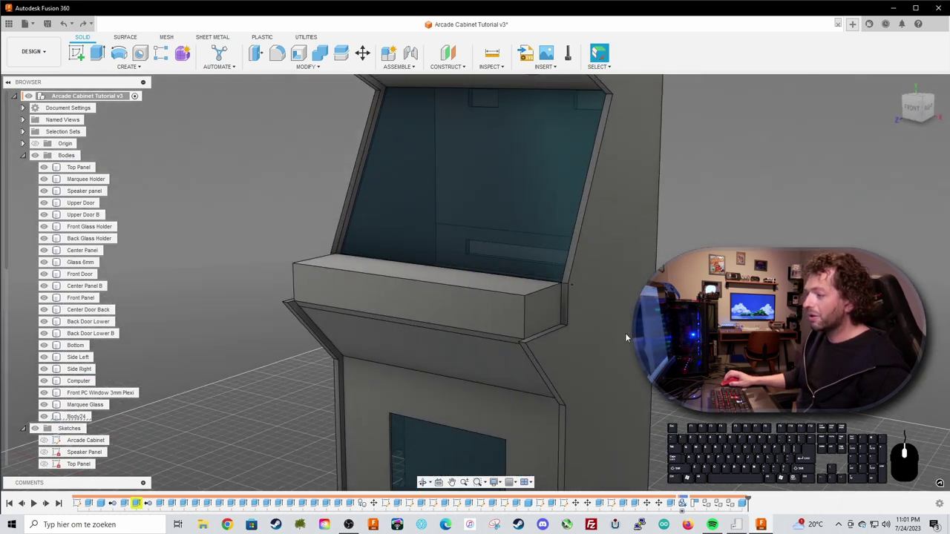
key("m")
left_click(553, 316)
left_click_drag(576, 318, 615, 321)
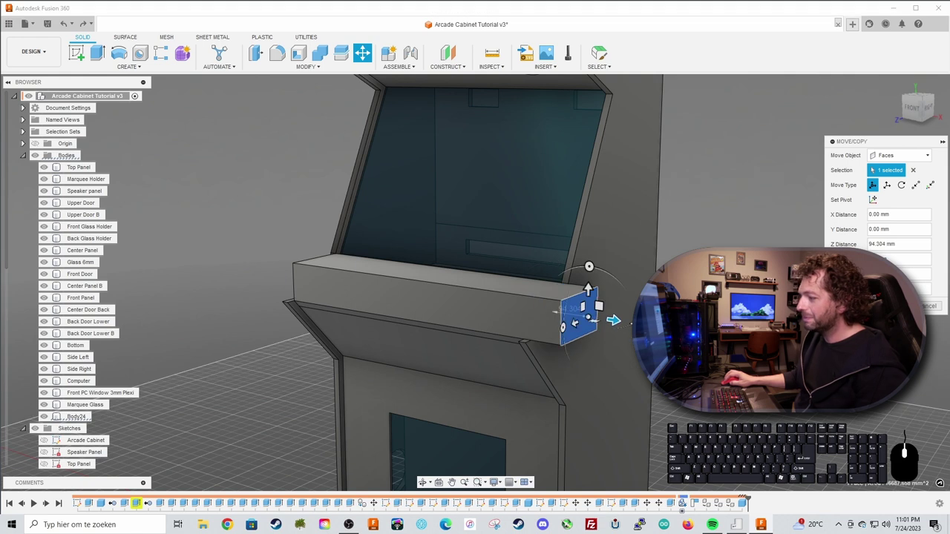
key("Return")
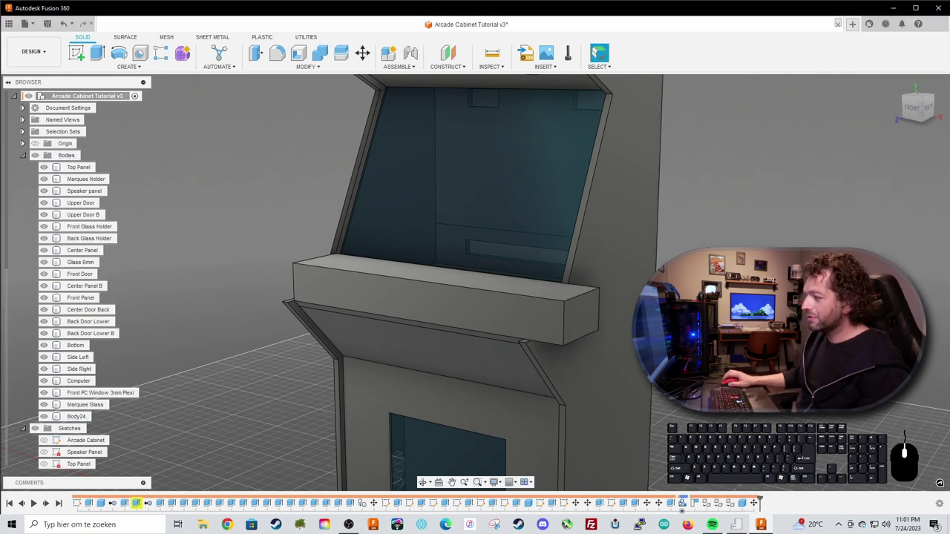
Move the box's left end face outward by 100 mm, past the cabinet's side panel.
middle_click_drag(599, 325, 375, 342, "shift")
left_click(375, 341)
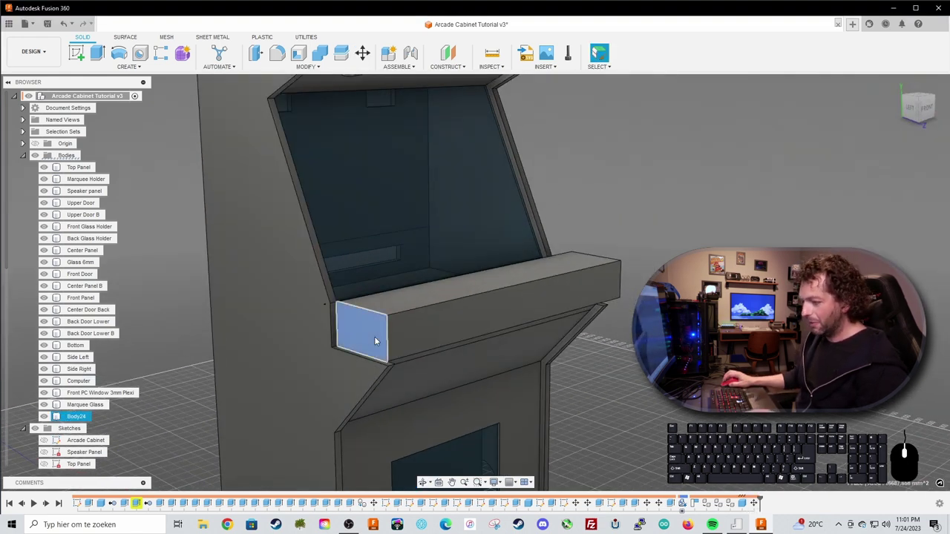
key("m")
left_click_drag(372, 339, 325, 367)
double_click(426, 369)
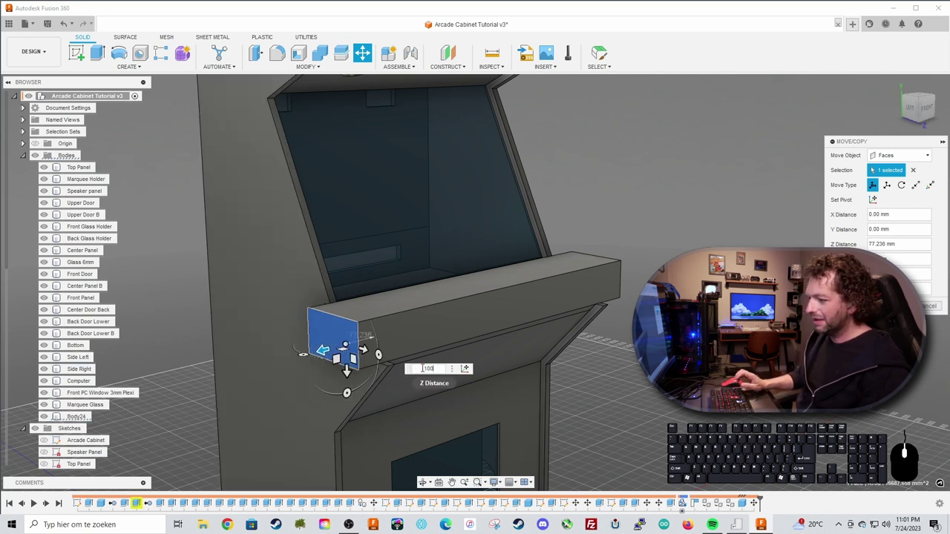
type("100")
key("Return")
Move the box's front face forward by 220 mm.
middle_click_drag(434, 347, 500, 328, "shift")
left_click(510, 320)
key("m")
left_click_drag(541, 316, 599, 318)
left_click(915, 109)
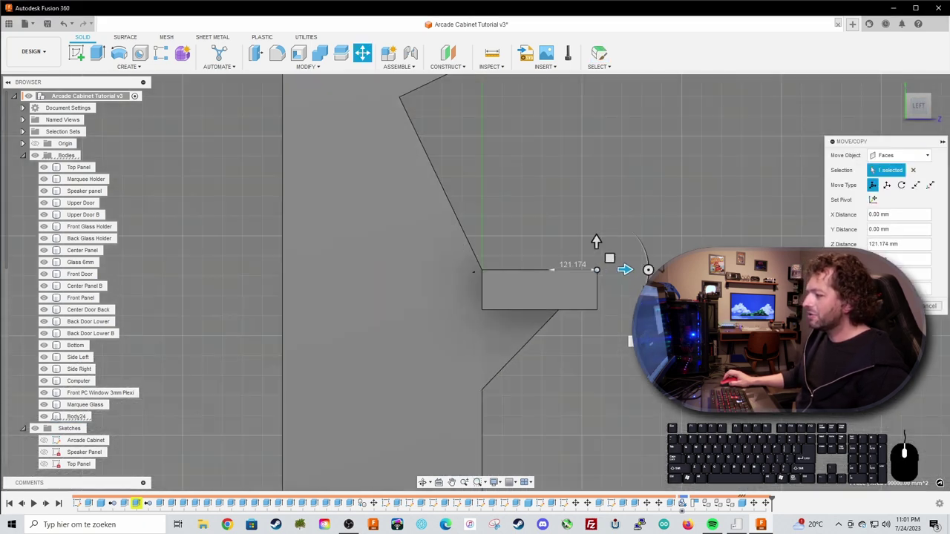
left_click_drag(557, 197, 586, 196)
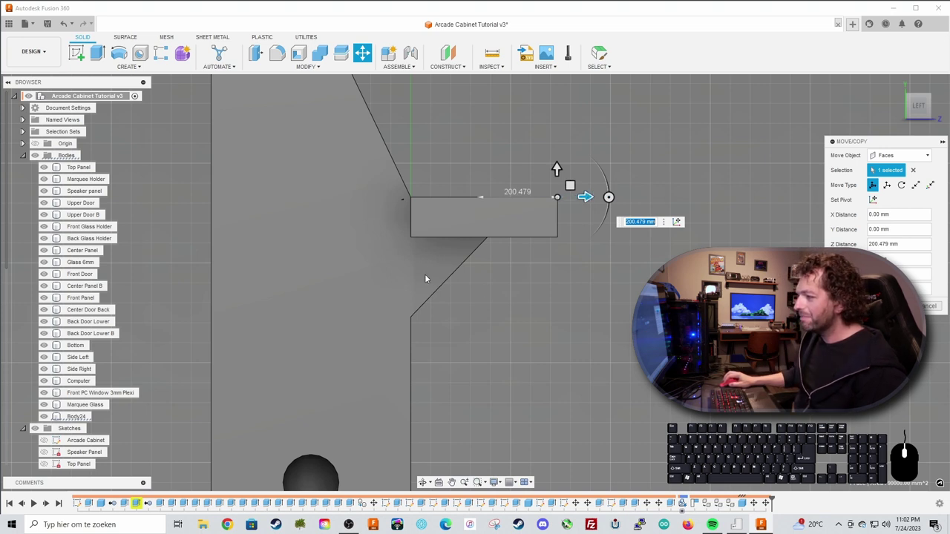
left_click_drag(585, 196, 590, 196)
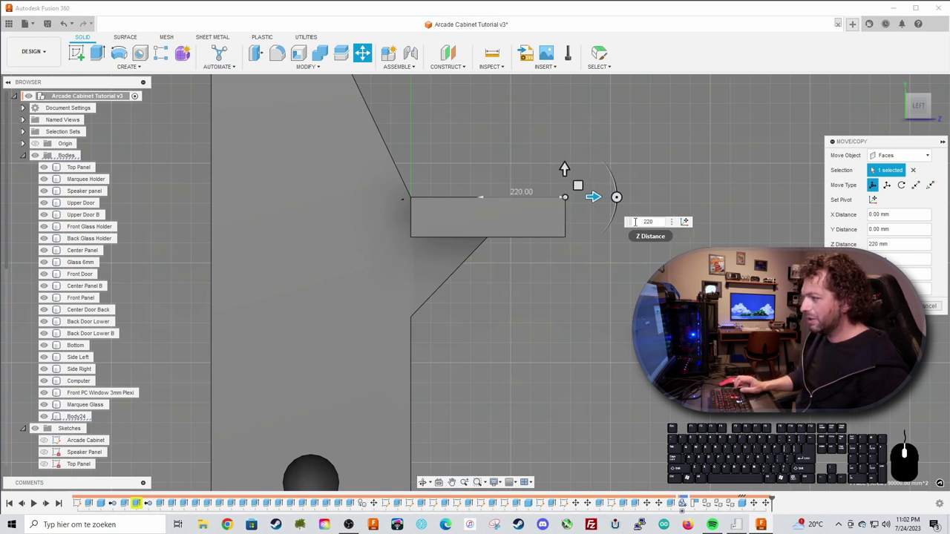
key("Return")
Chamfer the two vertical front corner edges of the control panel box with an equal distance of 155 mm.
middle_click_drag(632, 224, 475, 254, "shift")
left_click(591, 300)
scroll(558, 479, "down", 2)
middle_click_drag(558, 479, 556, 458, "shift")
middle_click_drag(550, 327, 589, 335, "shift")
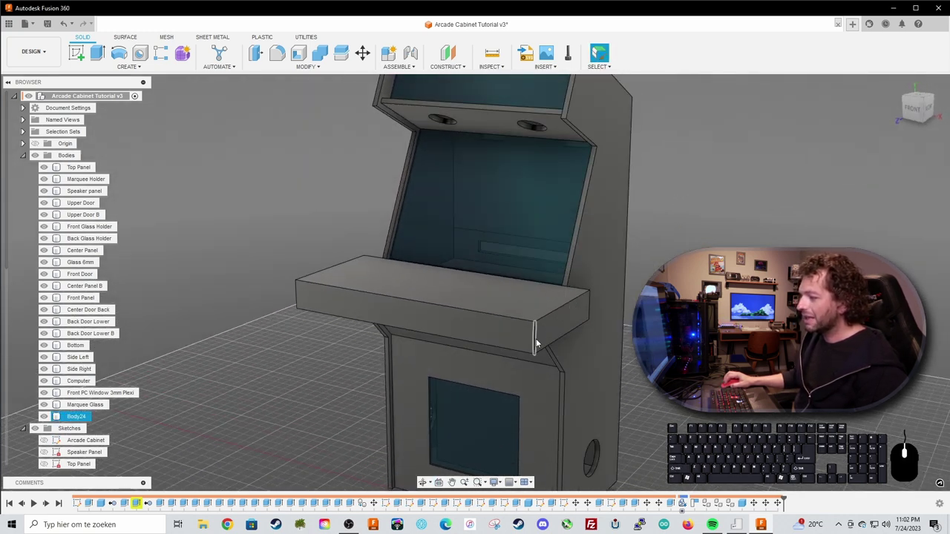
middle_click_drag(477, 335, 363, 339, "shift")
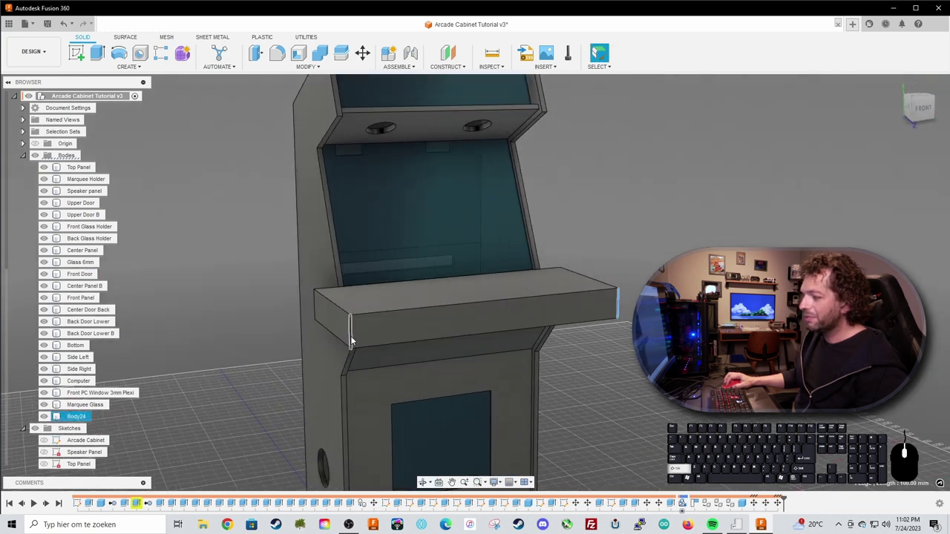
left_click(351, 340, "shift")
middle_click_drag(742, 334, 638, 338, "shift")
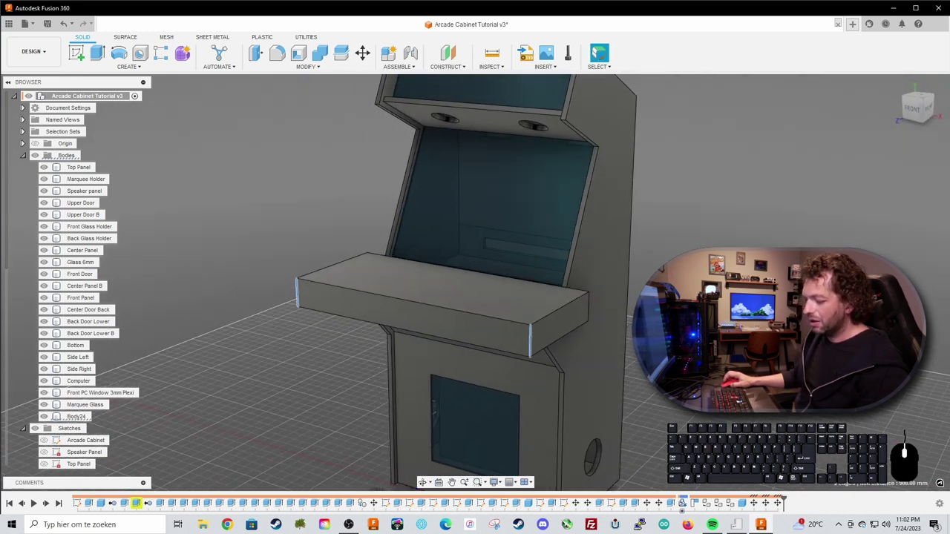
left_click(303, 67)
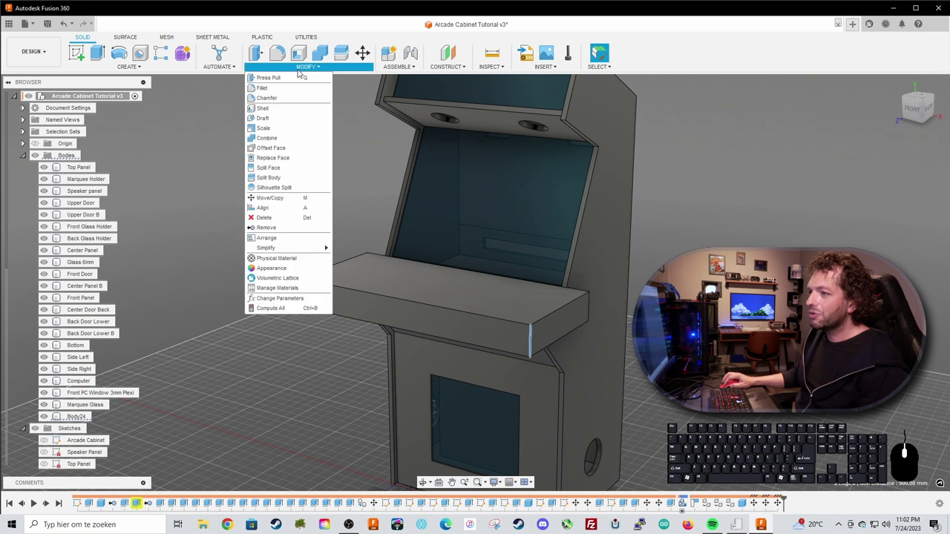
left_click(267, 98)
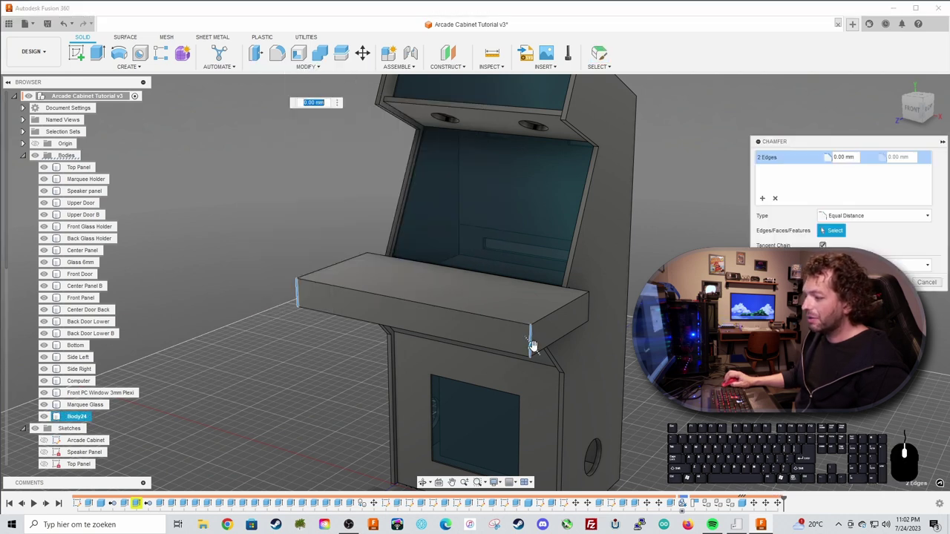
left_click_drag(530, 343, 522, 334)
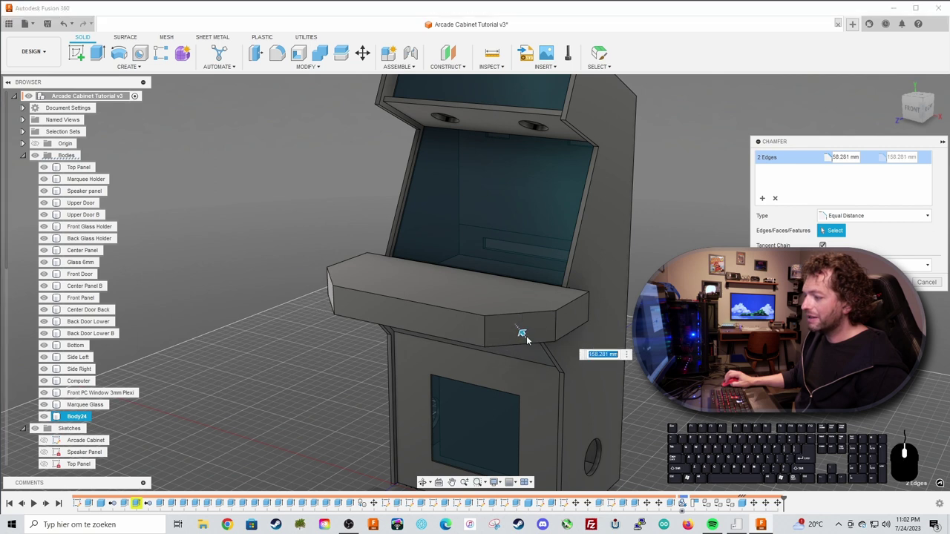
type("150")
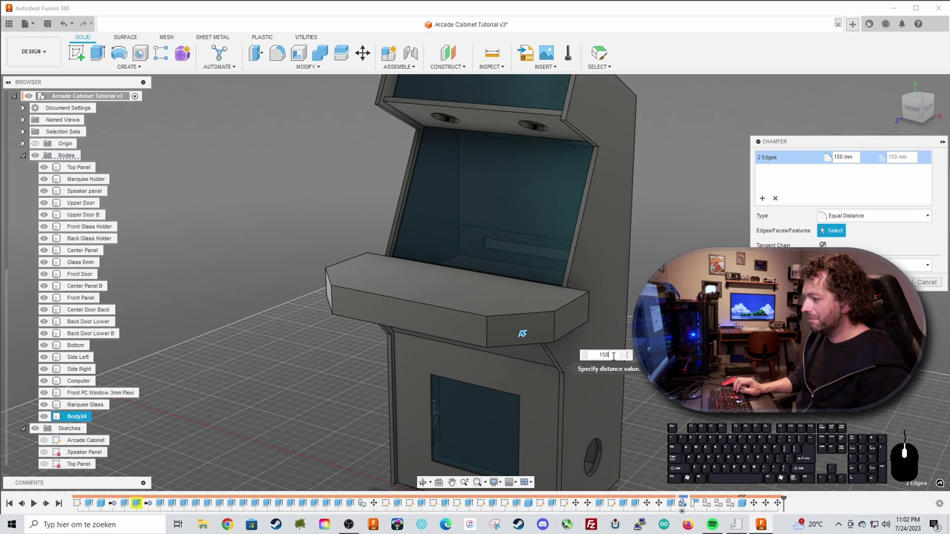
mouse_move(520, 356)
middle_mouse_down("shift")
mouse_move(458, 364)
mouse_move(529, 373)
mouse_move(505, 346)
mouse_move(521, 361)
middle_mouse_up("shift")
key("BackSpace")
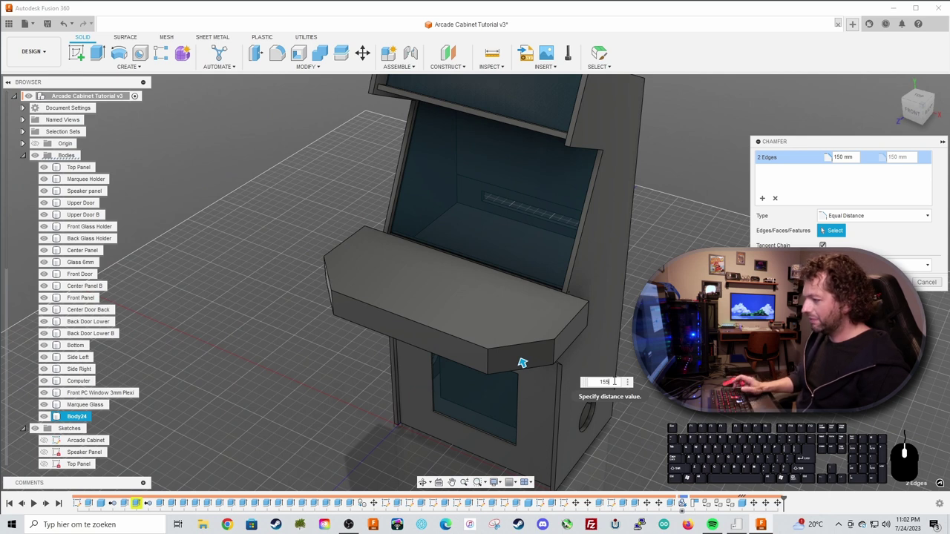
key("Return")
Create a sketch on the top face of the chamfered control panel box.
middle_click_drag(521, 362, 445, 307, "shift")
left_click(77, 418)
left_click(280, 363)
middle_click_drag(281, 363, 328, 326, "shift")
left_click(394, 298)
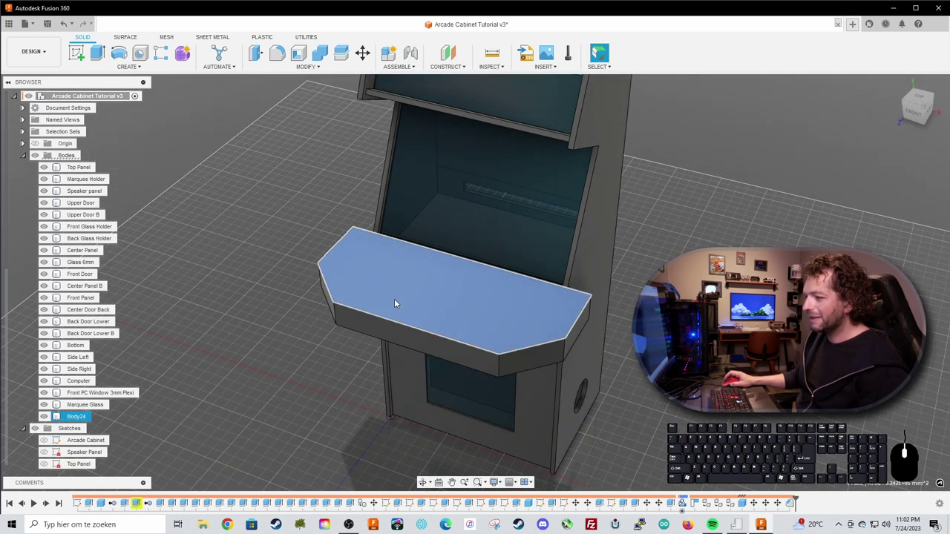
right_click(394, 298)
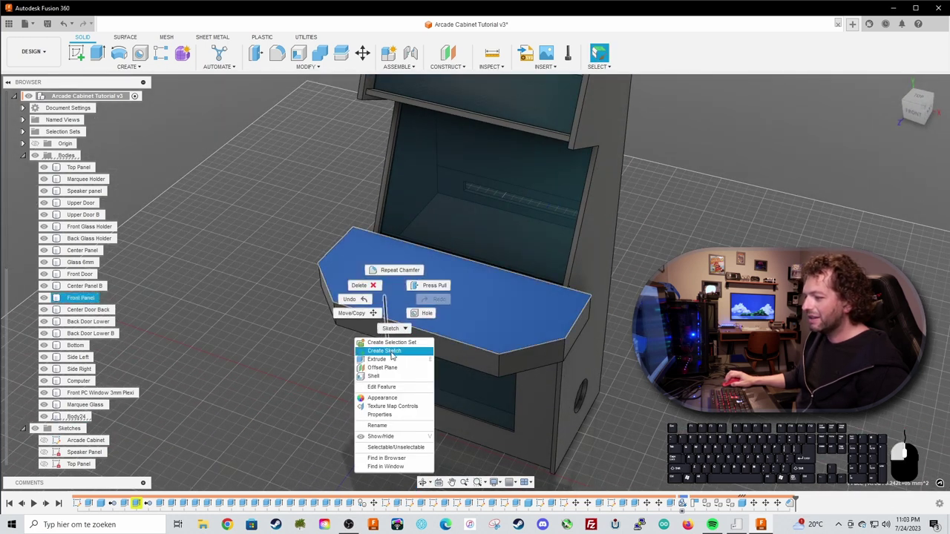
left_click(392, 354)
Offset the whole outline of the box's top face 18 mm inward.
scroll(251, 298, "up", 2)
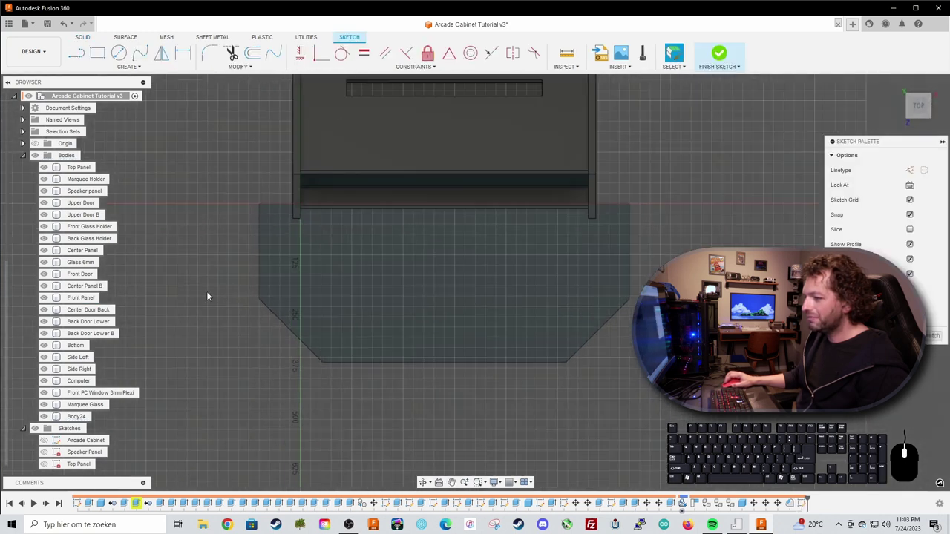
key("o")
left_click(260, 295)
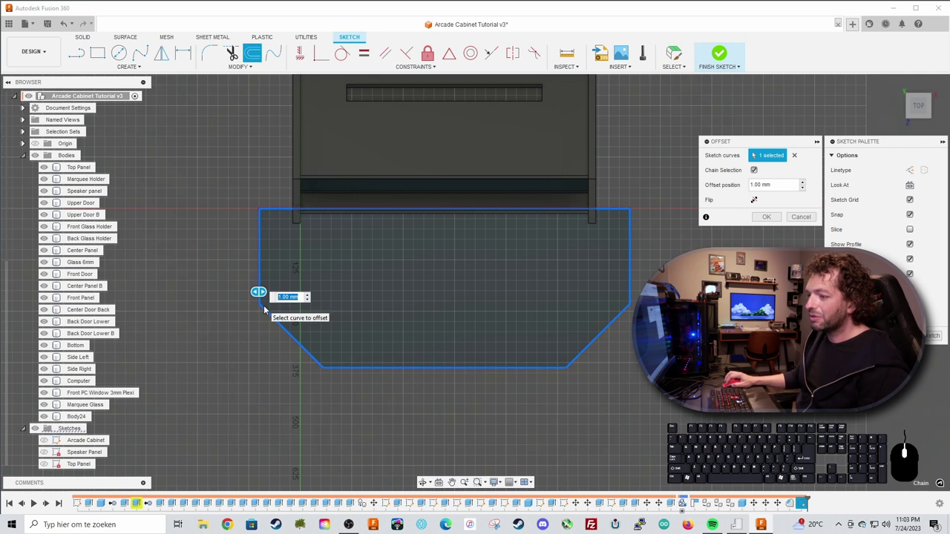
type("18")
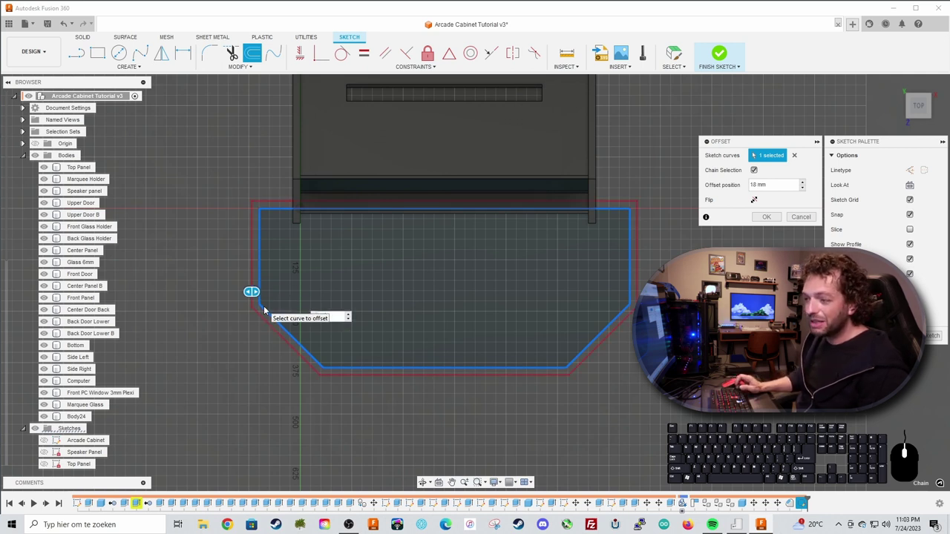
key("Left")
key("Left")
type("-")
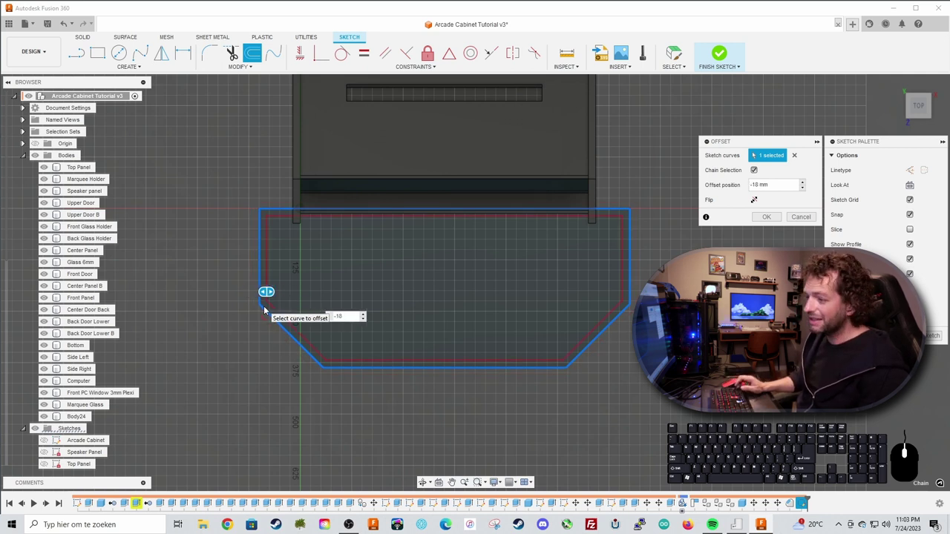
key("Return")
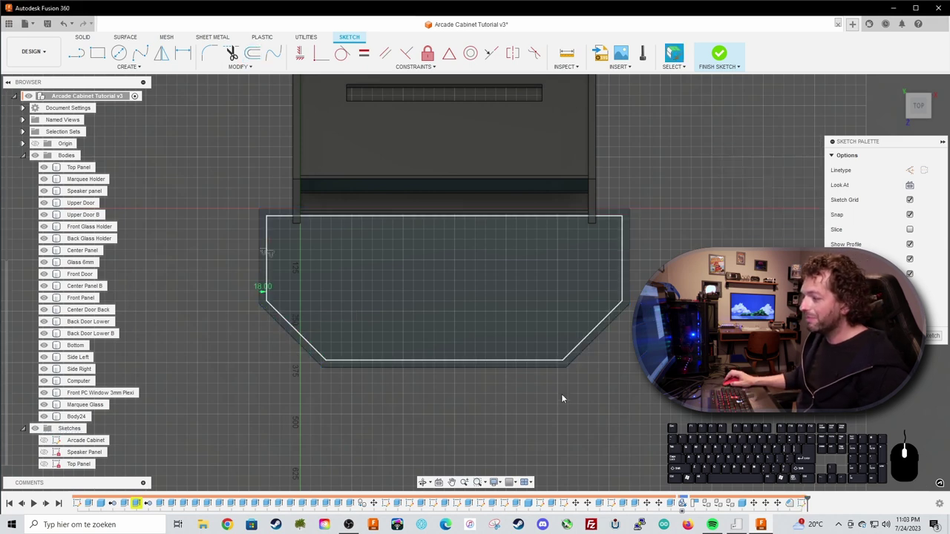
Set the view projection to Perspective with Ortho Faces.
mouse_move(614, 393)
middle_mouse_down("shift")
mouse_move(571, 363)
mouse_move(610, 390)
mouse_move(636, 369)
mouse_move(586, 350)
mouse_move(591, 343)
middle_mouse_up("shift")
right_click(911, 105)
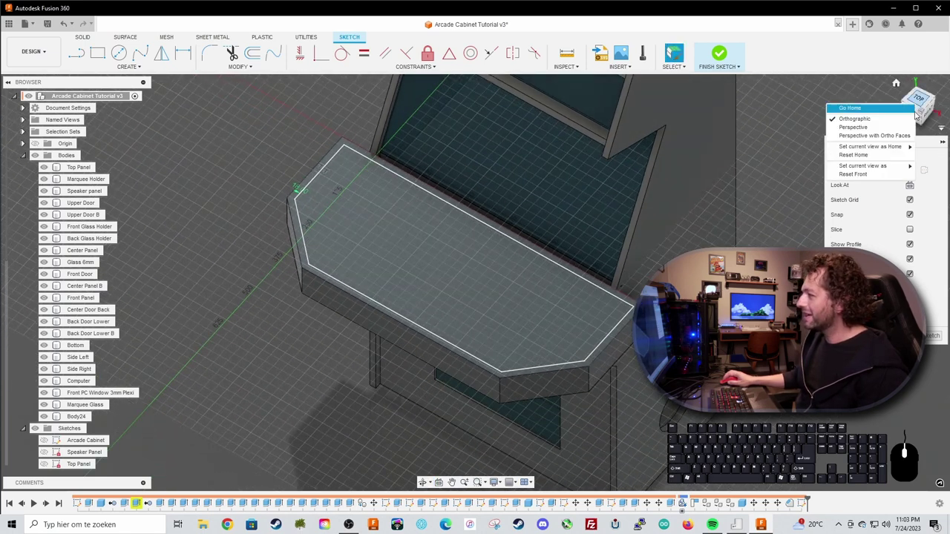
left_click(883, 136)
mouse_move(608, 326)
middle_mouse_down("shift")
mouse_move(594, 308)
mouse_move(624, 282)
mouse_move(609, 308)
mouse_move(616, 323)
middle_mouse_up("shift")
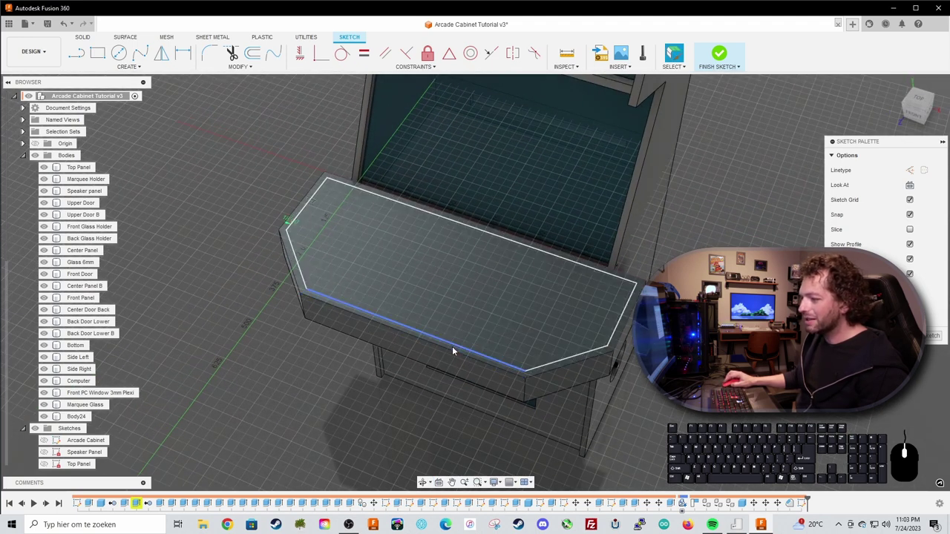
Draw short lines connecting the offset outline's corners to the box's outer edge, mitred at the chamfers and straight at the rear.
scroll(452, 348, "up", 3)
key("l")
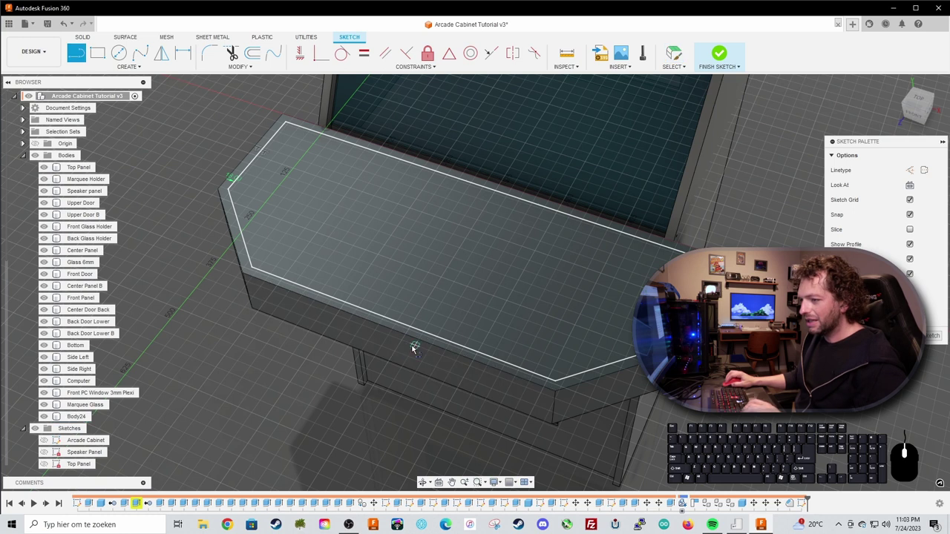
left_click(919, 99)
left_click(266, 378)
left_click(595, 369)
left_click(599, 378)
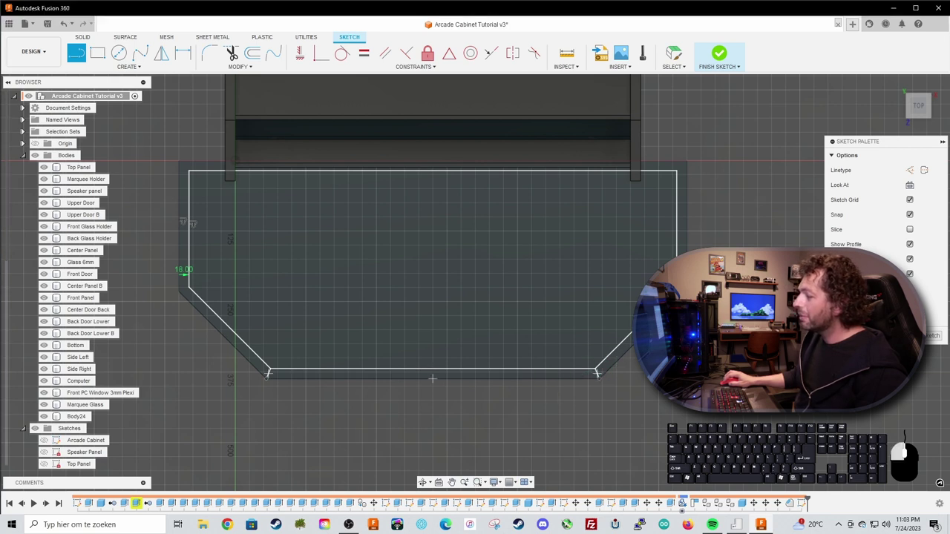
left_click(677, 171)
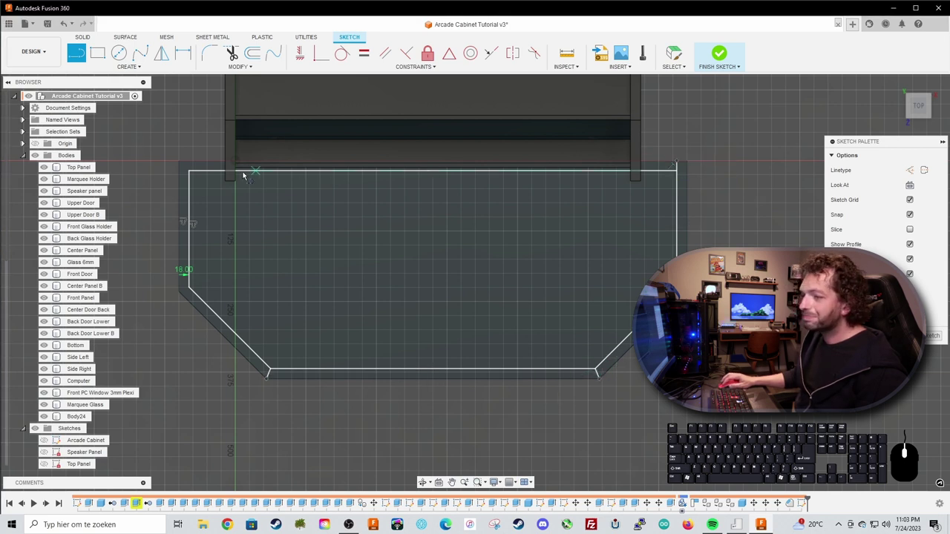
left_click(189, 172)
left_click(190, 289)
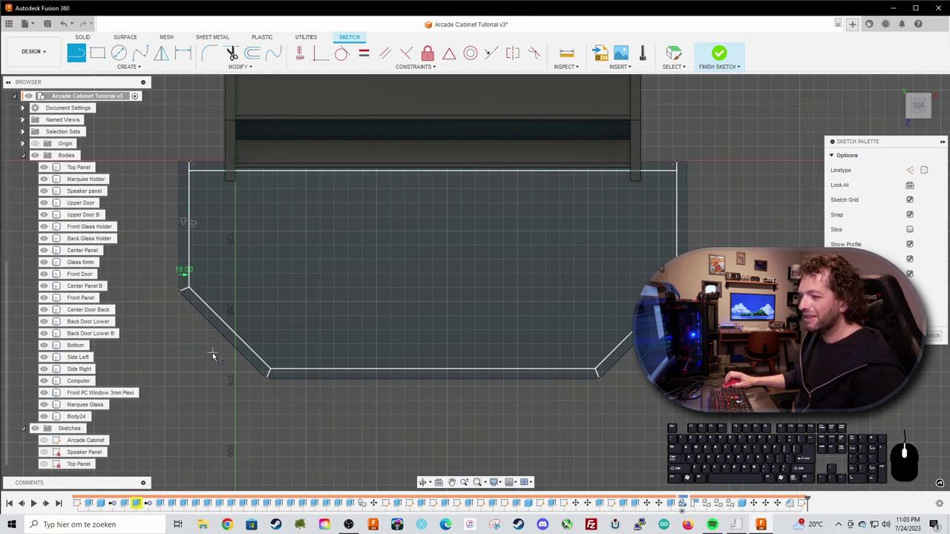
key("Escape")
Examine the separate front, side, chamfer and rear strip profiles between the outer edge and the offset outline.
middle_click_drag(203, 370, 184, 363, "shift")
middle_click_drag(228, 354, 229, 279, "shift")
left_click(228, 279)
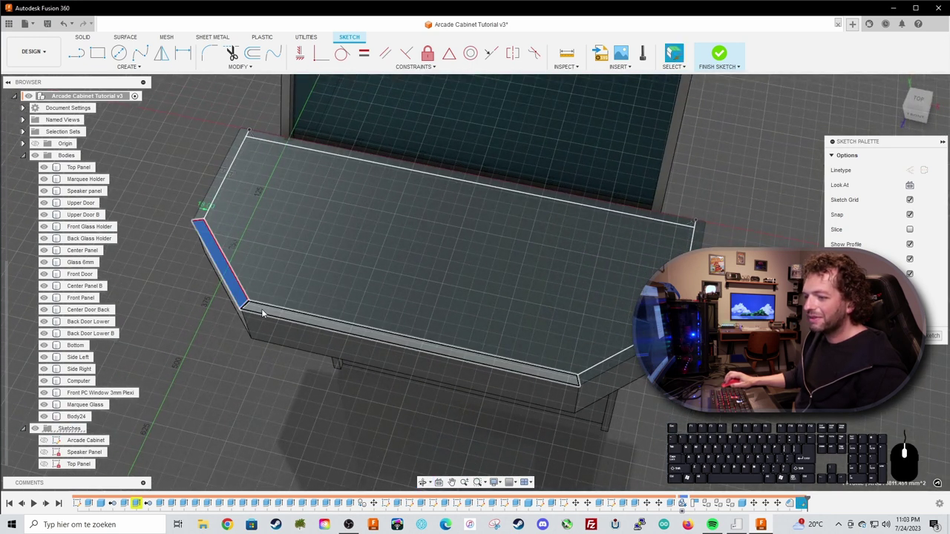
left_click(262, 311)
left_click(614, 361)
left_click(698, 231)
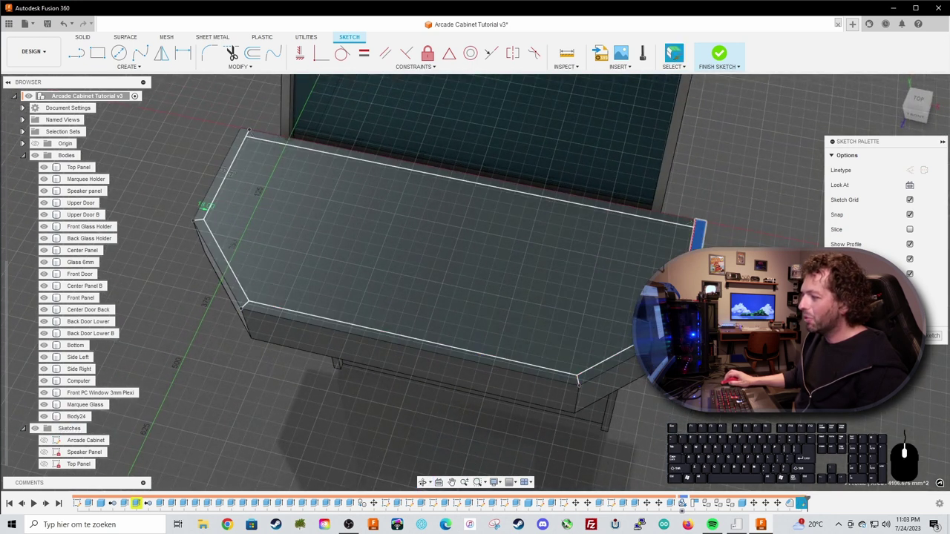
left_click(680, 226)
left_click(731, 245)
middle_click_drag(731, 245, 613, 156, "shift")
middle_click_drag(579, 238, 559, 399, "shift")
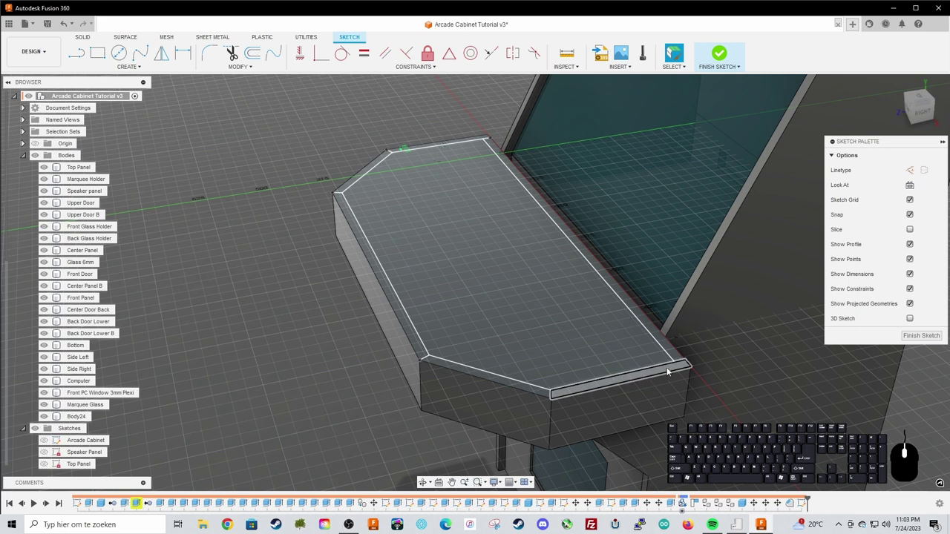
left_click(674, 358)
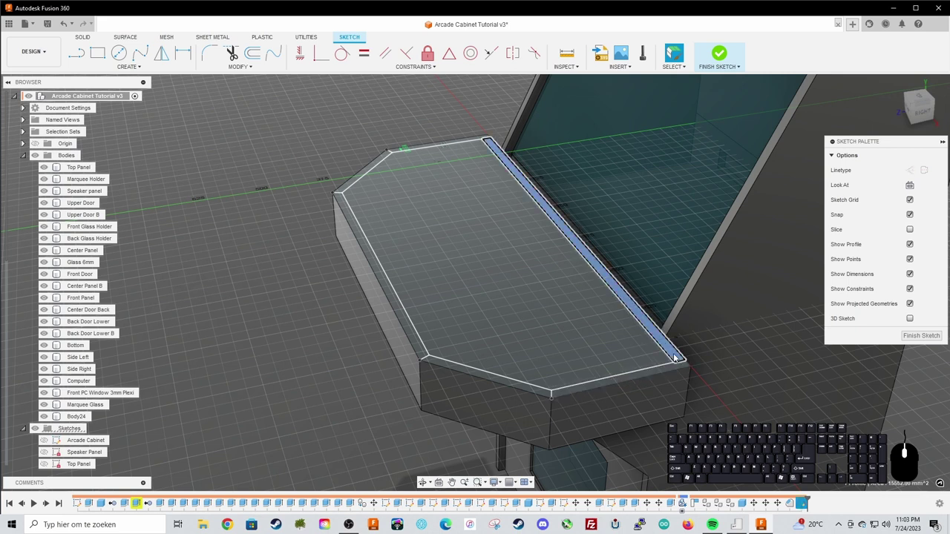
middle_click_drag(496, 280, 446, 282, "shift")
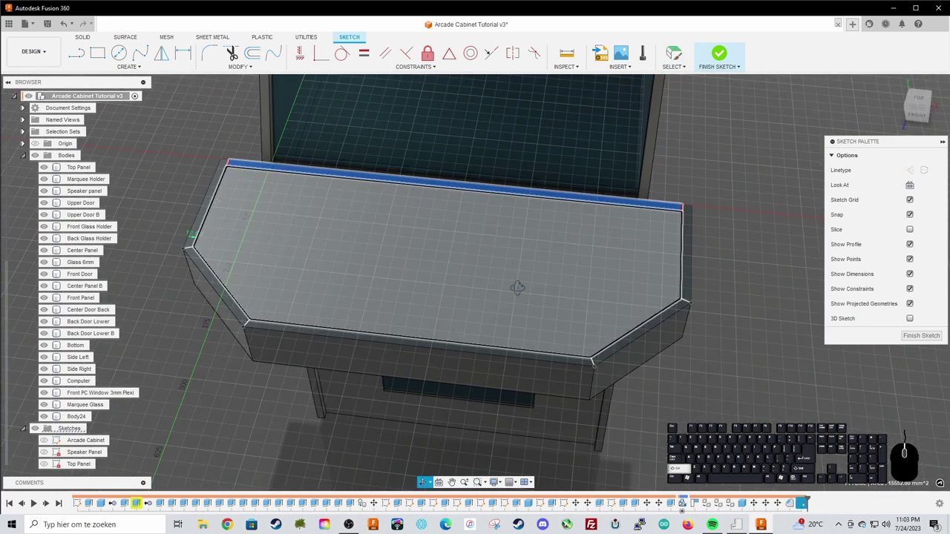
left_click(585, 298)
left_click(727, 362)
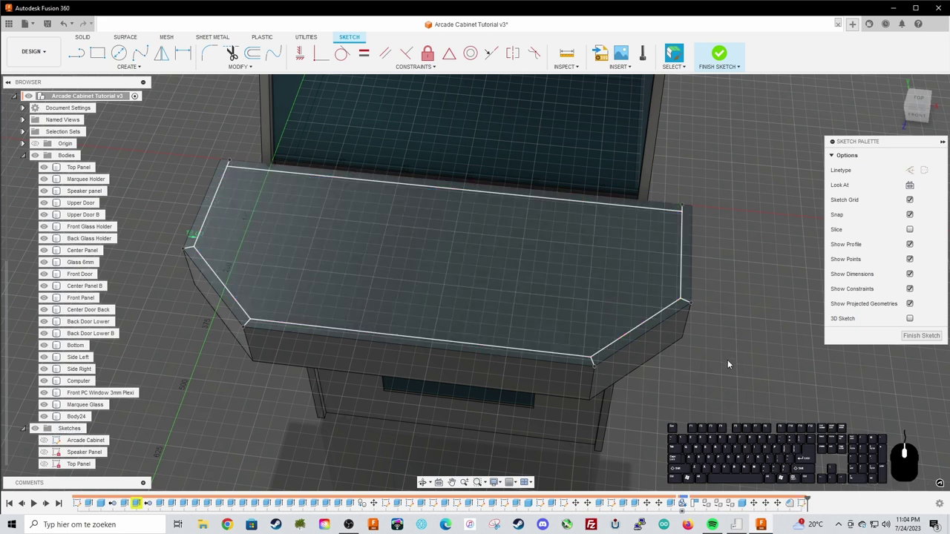
Try to delete the control panel box body while the sketch is still open.
left_click(73, 417)
right_click(73, 418)
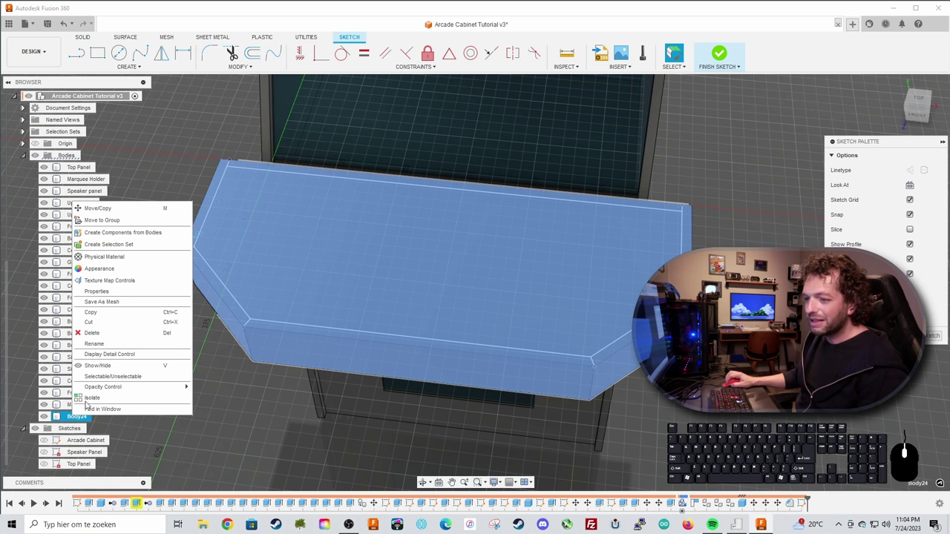
left_click(109, 334)
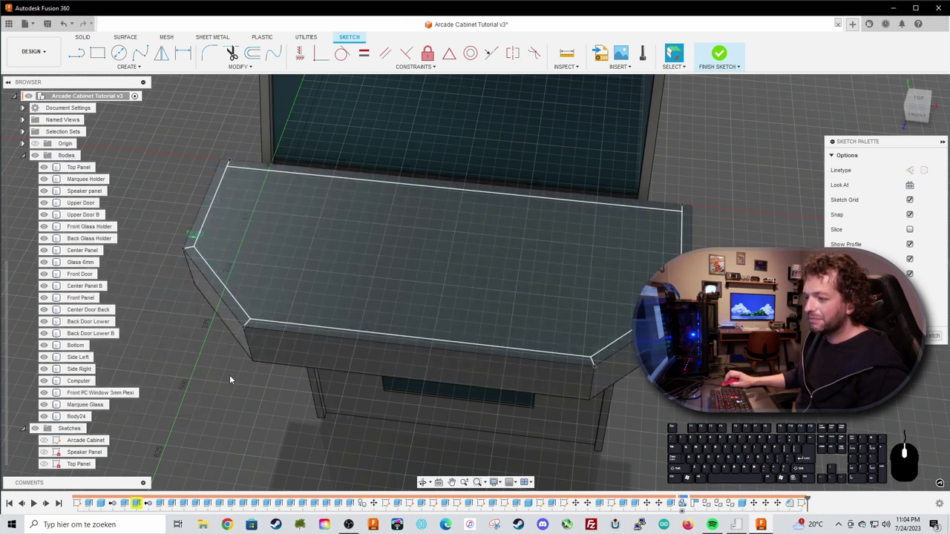
right_click(76, 418)
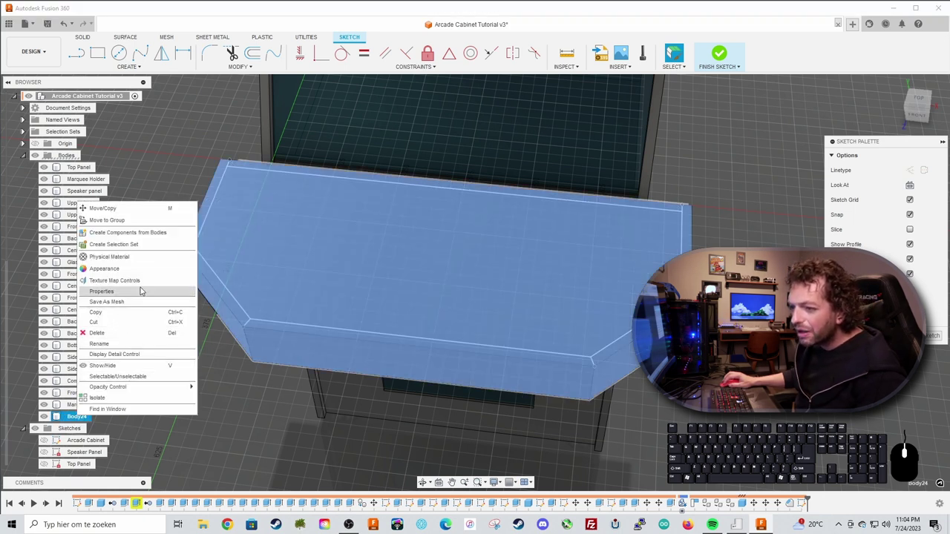
left_click(237, 437)
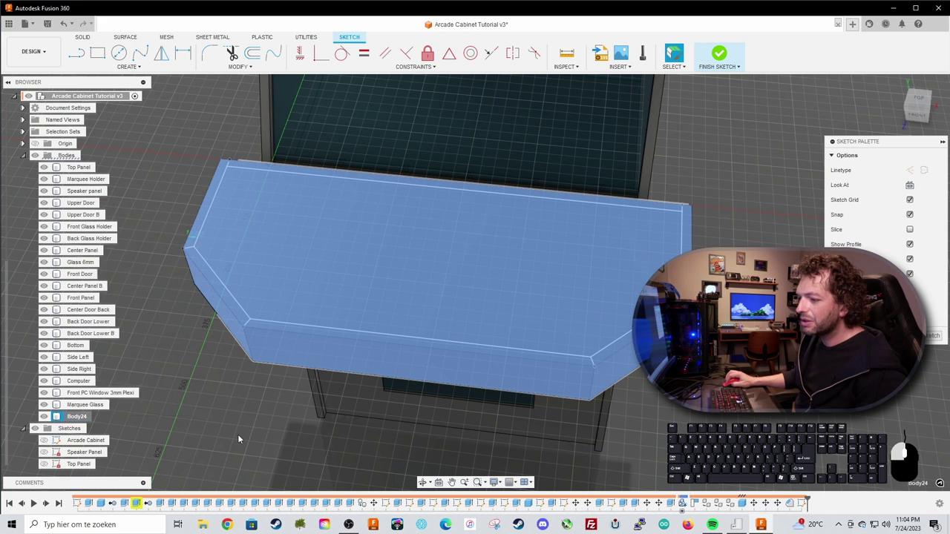
key("Escape")
Finish the sketch and remove the solid control panel box body, keeping the sketch.
left_click(717, 57)
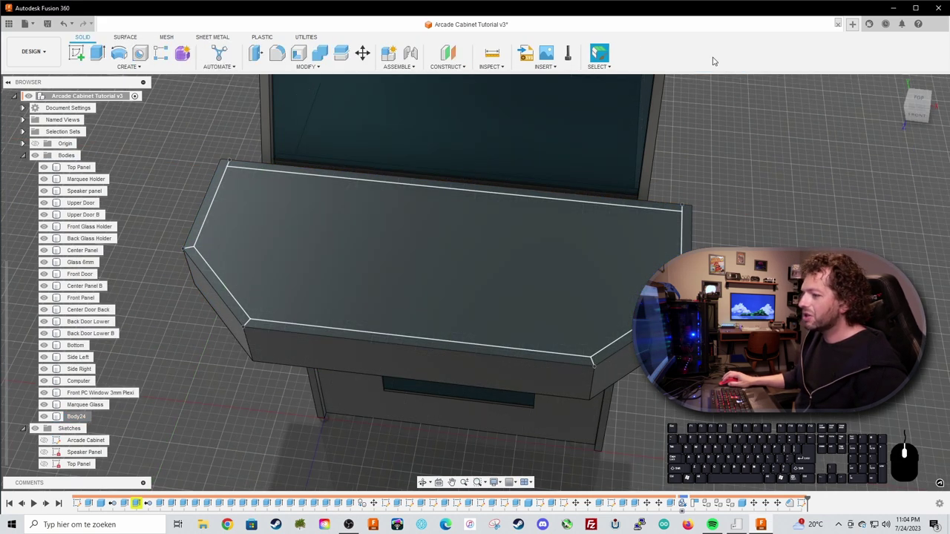
left_click(75, 417)
right_click(74, 417)
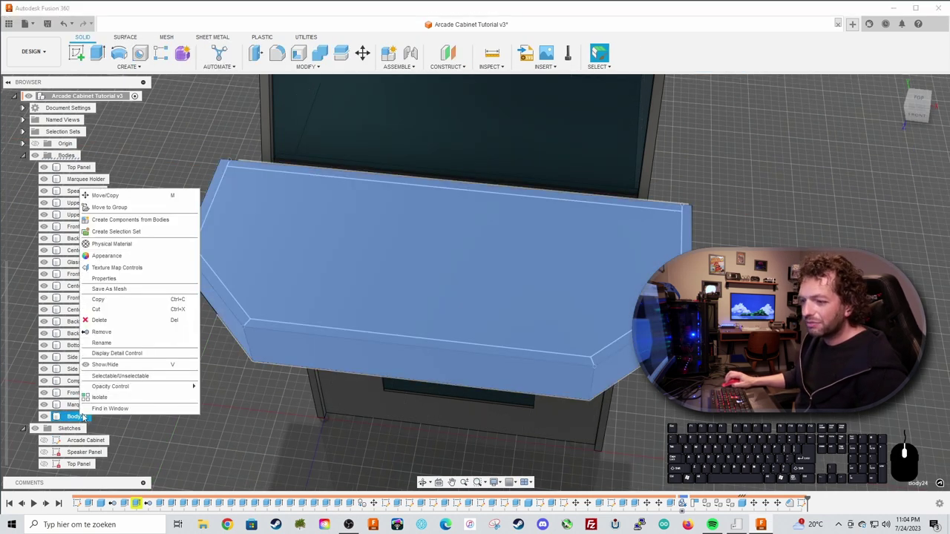
left_click(119, 334)
Extrude the left side strip profile of the control panel sketch -100 mm downward as a new body.
middle_click_drag(238, 375, 180, 273, "shift")
key("e")
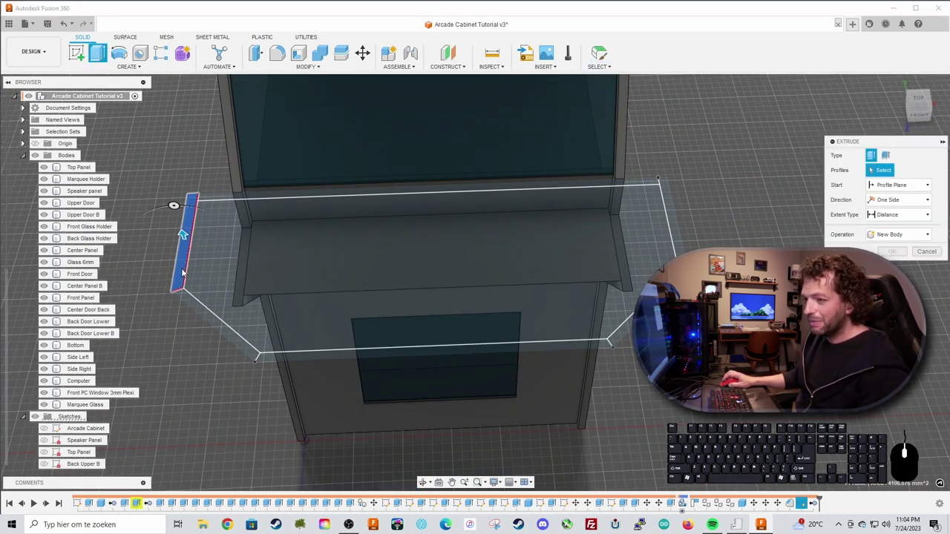
middle_click_drag(167, 309, 206, 296, "shift")
type("-100")
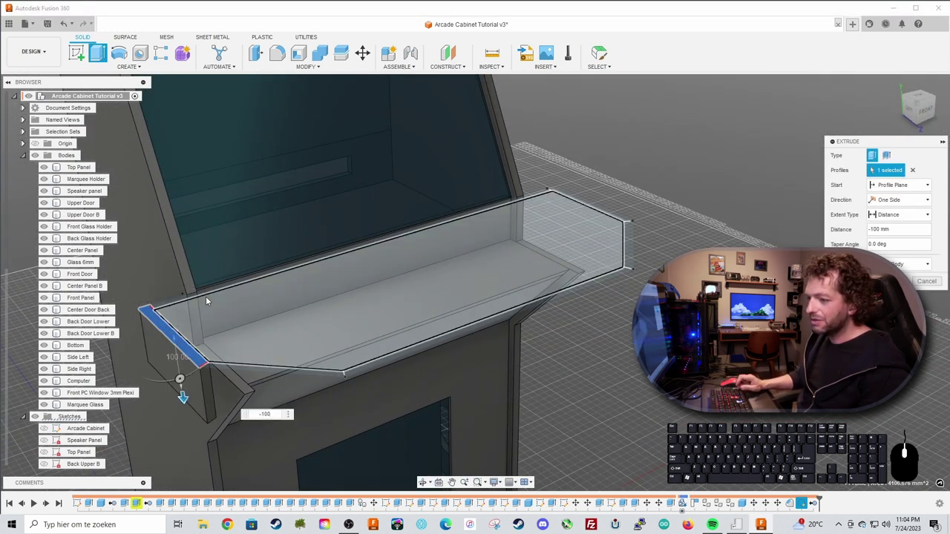
key("Return")
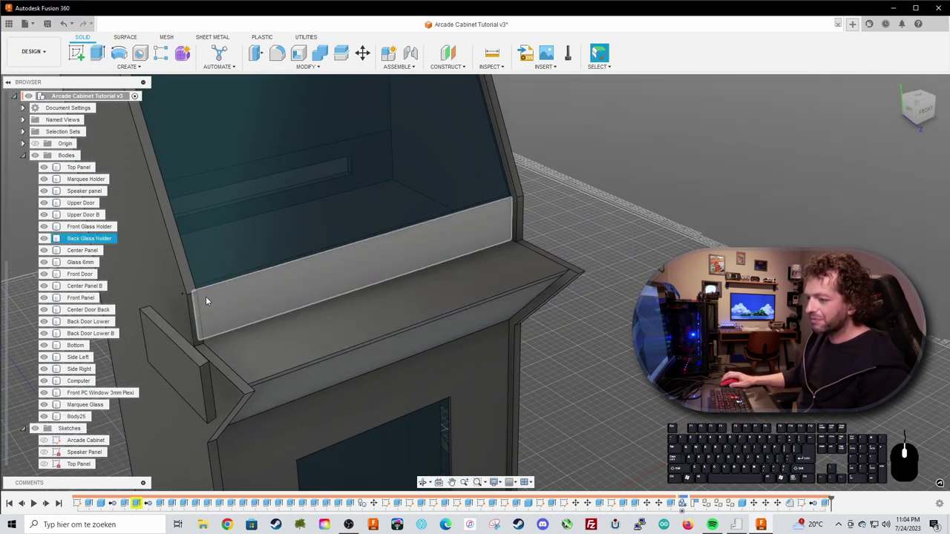
Show the control panel sketch again and extrude the left chamfer strip -100 mm downward as a new body.
scroll(79, 398, "down", 3)
scroll(79, 397, "down", 2)
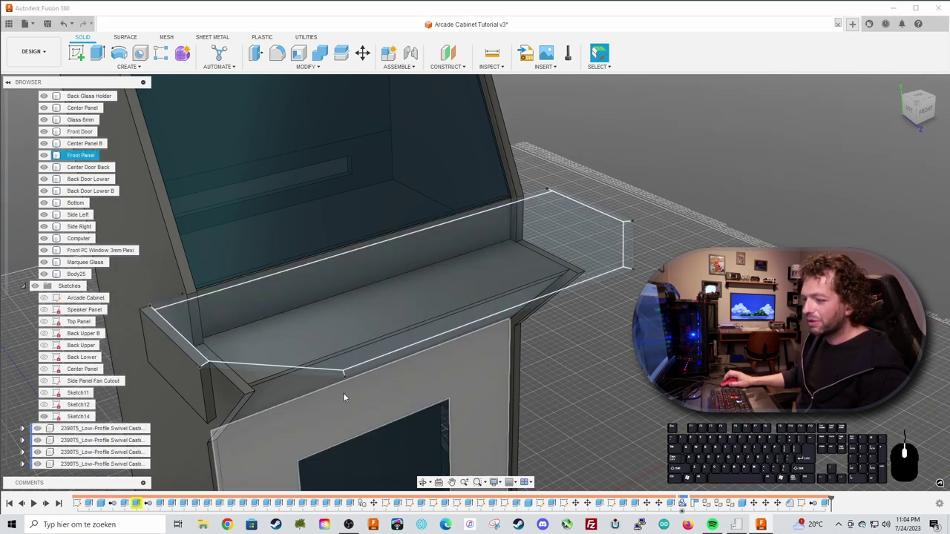
scroll(291, 369, "up", 2)
left_click(291, 371)
key("e")
left_click_drag(267, 363, 270, 397)
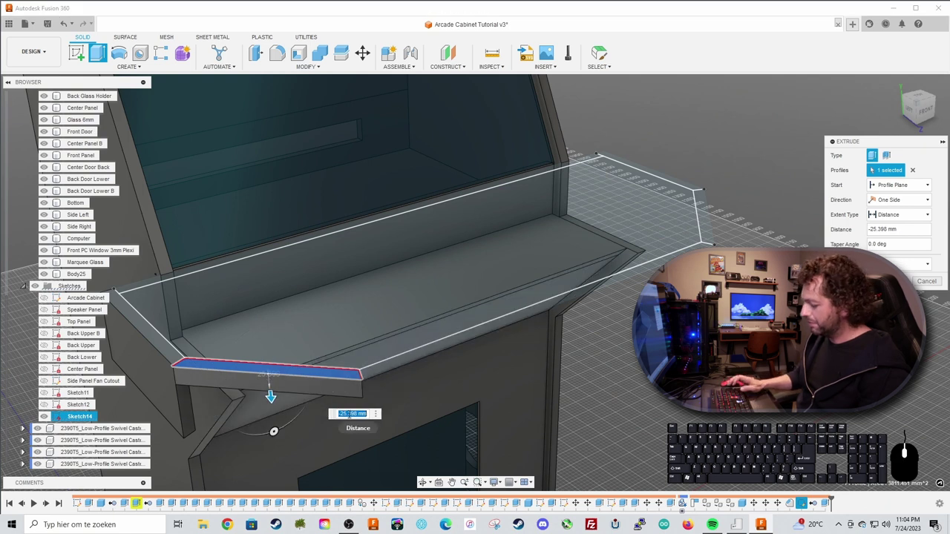
type("100")
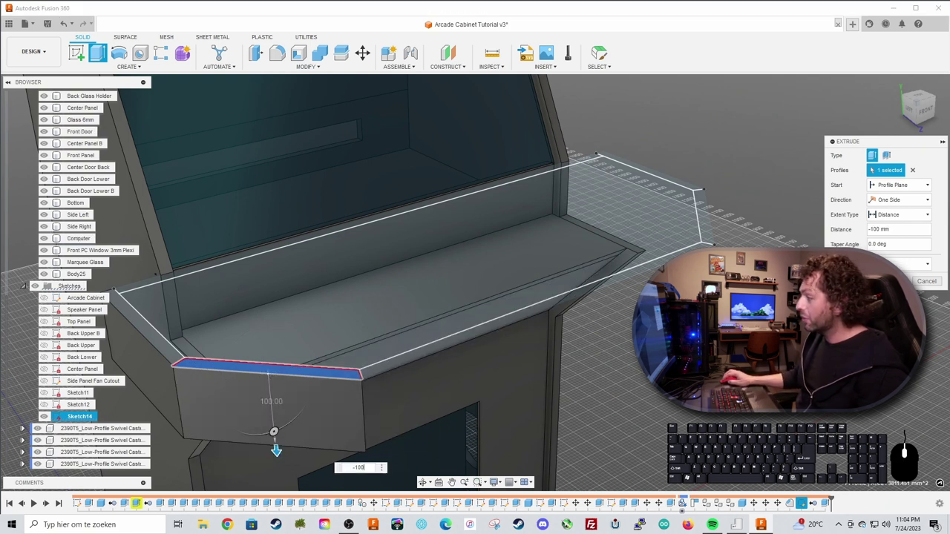
key("Return")
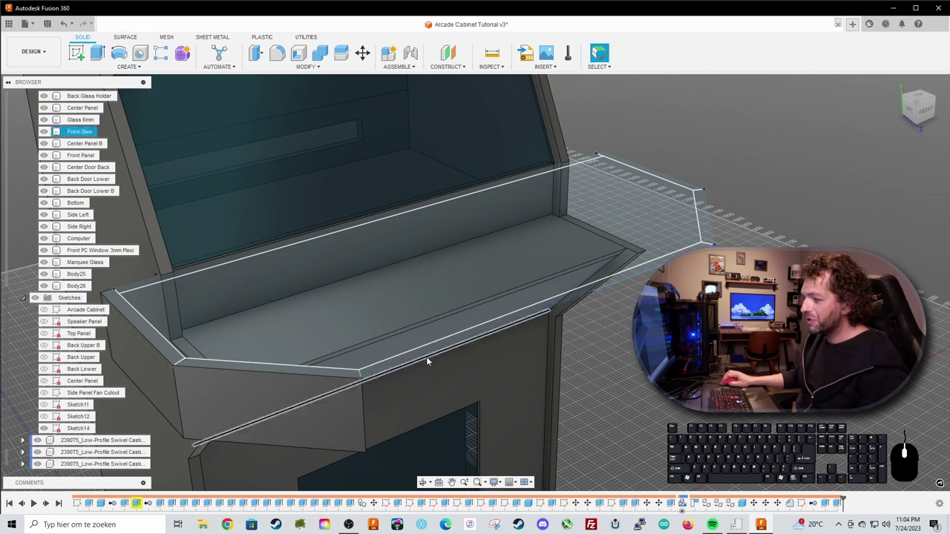
Extrude the long front strip profile -100 mm downward as a new body.
key("e")
left_click(420, 357)
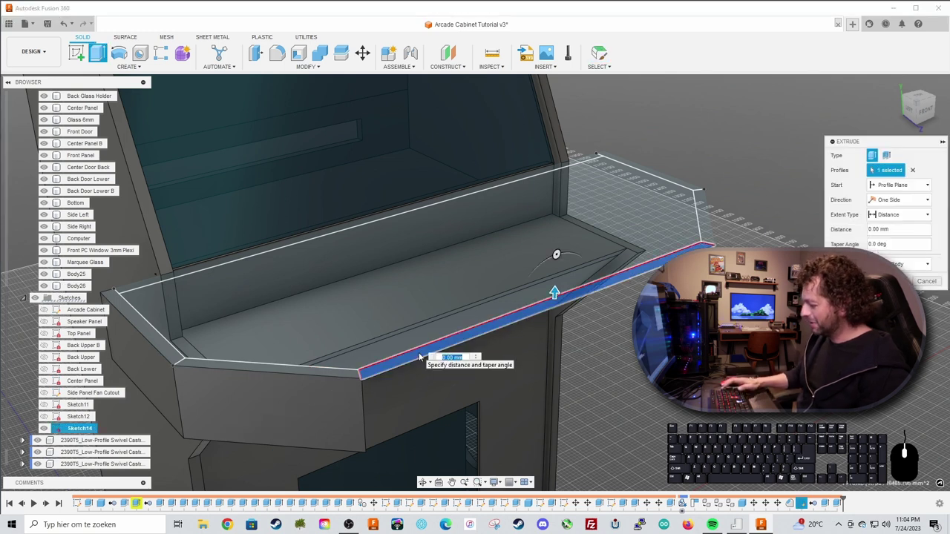
left_click(920, 264)
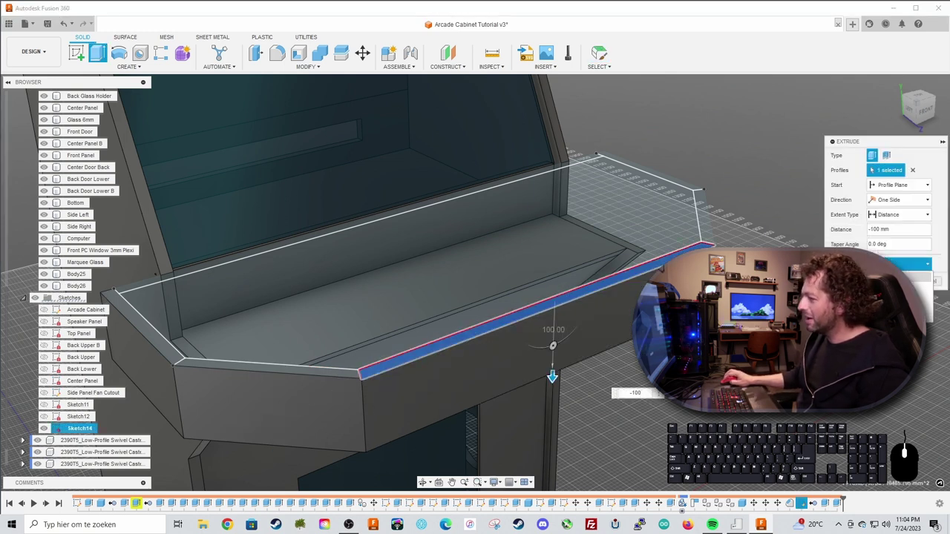
left_click(893, 281)
Extrude the right chamfer strip profile -100 mm downward as a new body.
middle_click_drag(779, 319, 646, 356, "shift")
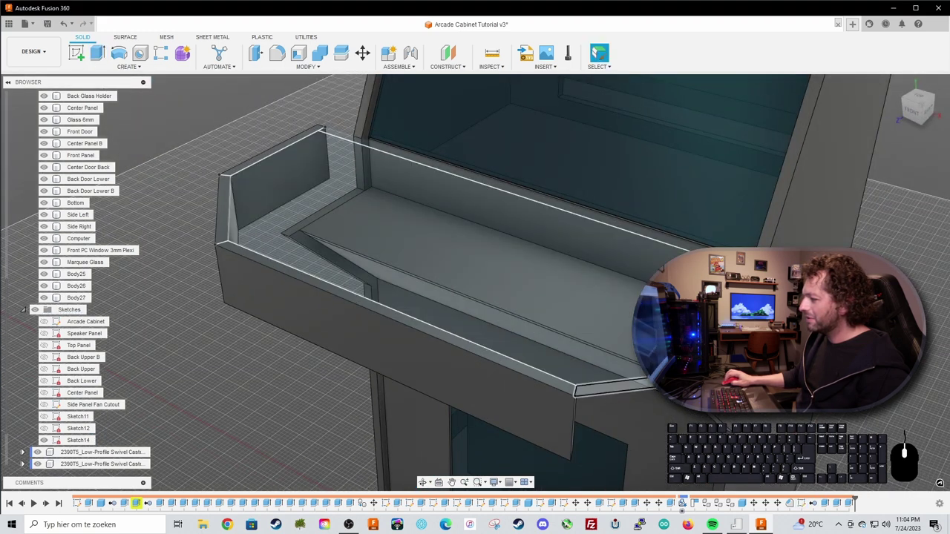
left_click(642, 384)
type("e")
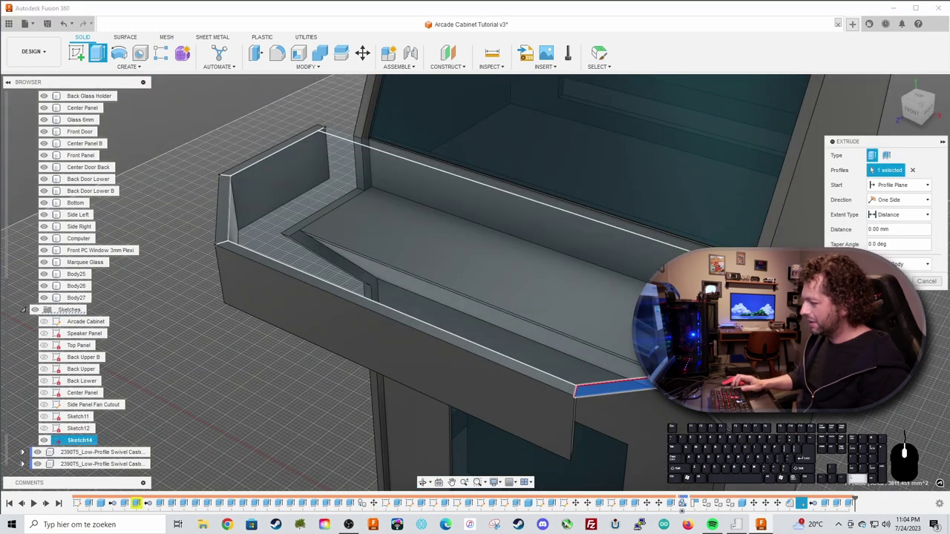
type("-100")
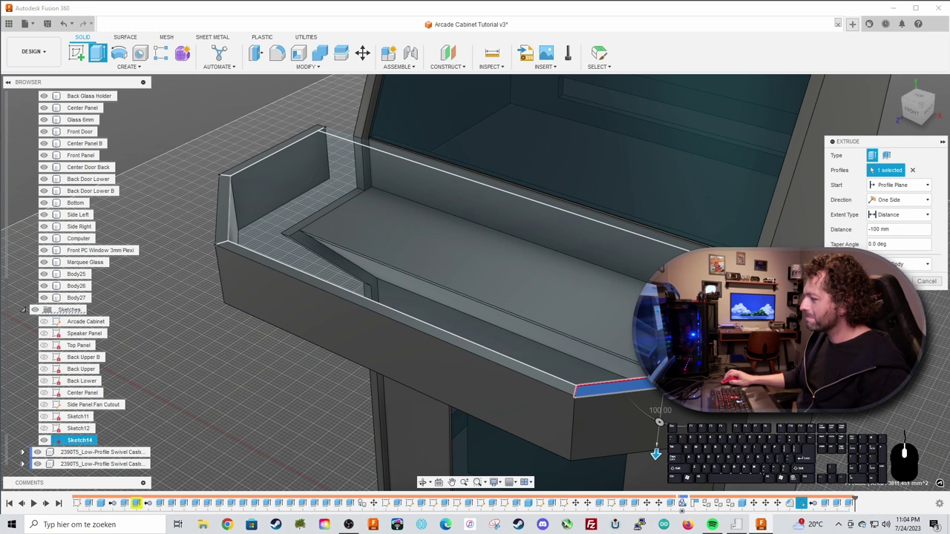
key("Return")
Extrude the right side strip profile -100 mm downward as a new body.
key("e")
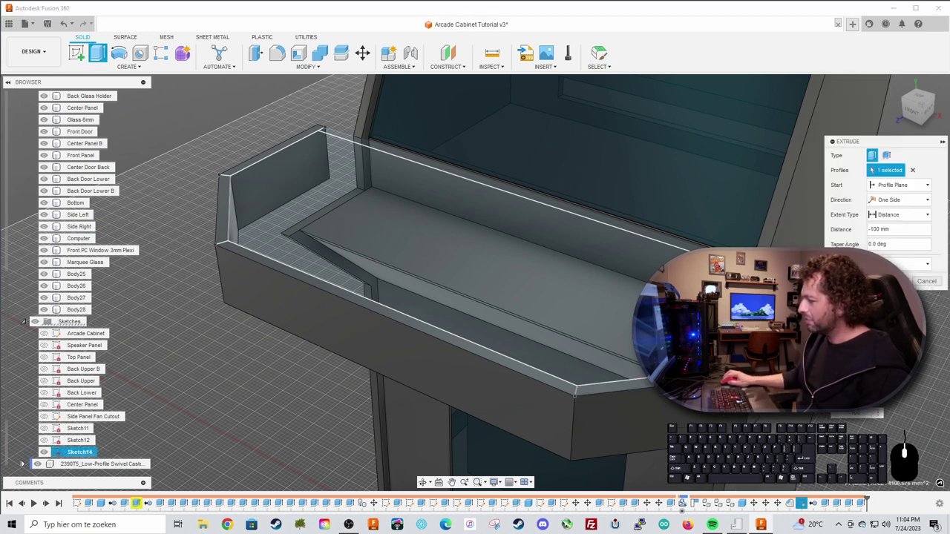
left_click(920, 307)
left_click(904, 282)
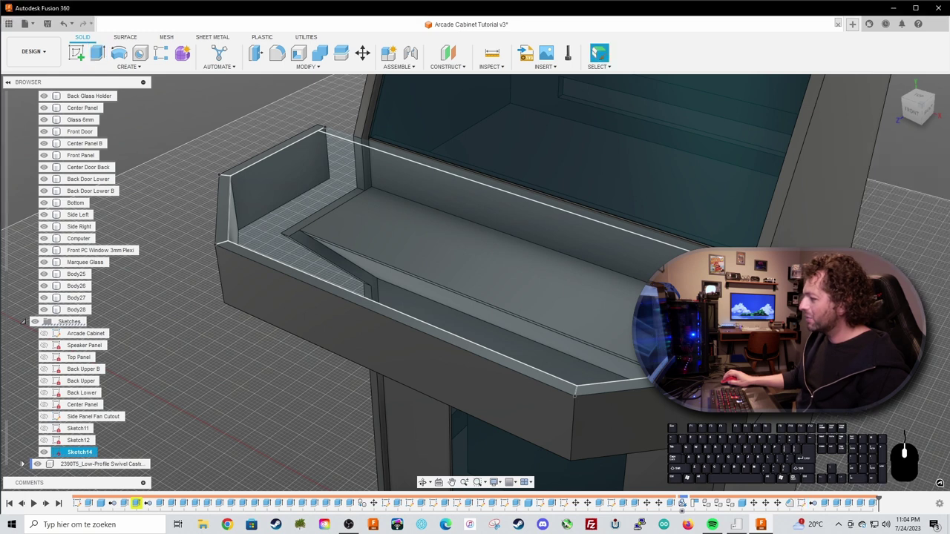
Extrude the rear strip profile along the cabinet -100 mm downward to close the control panel box's walls.
middle_click_drag(817, 282, 743, 312, "shift")
left_click(549, 187)
key("e")
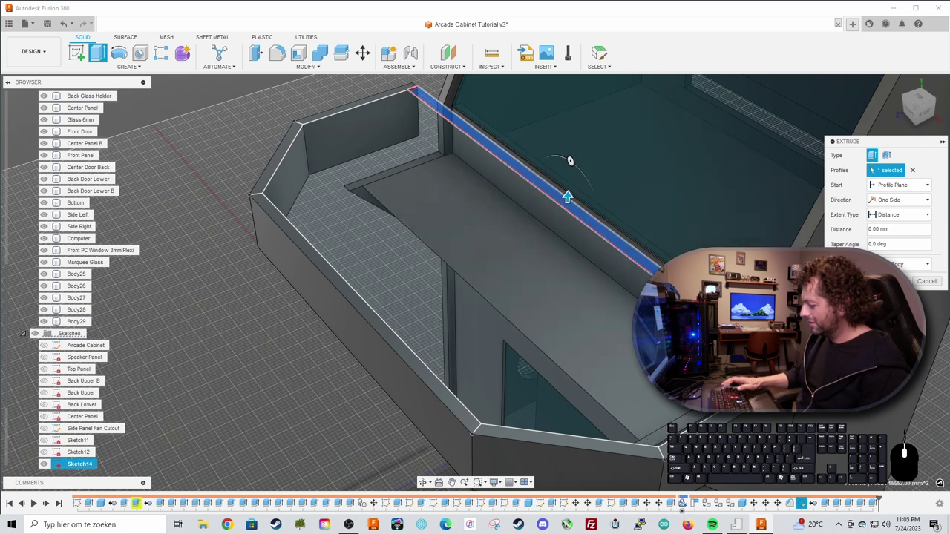
type("-100")
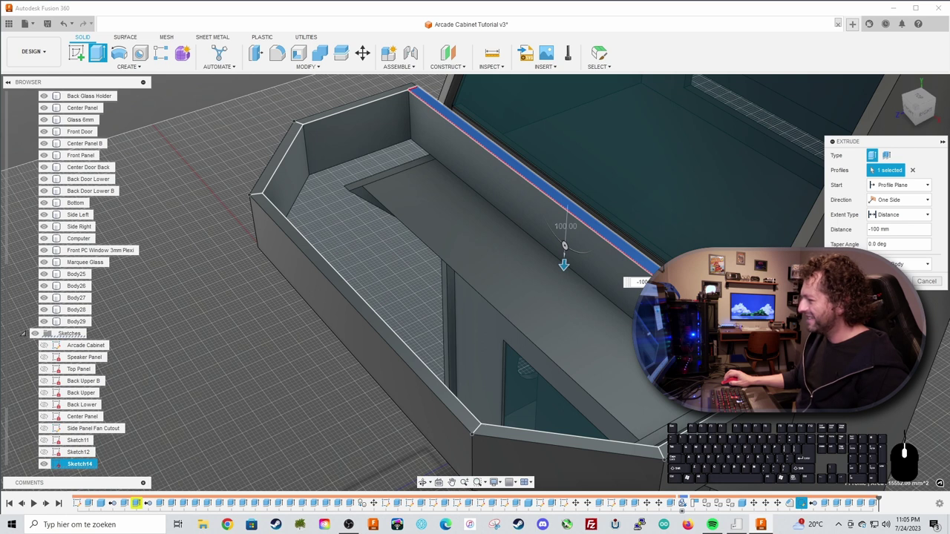
key("Return")
Extrude the large inner profile between the walls -18 mm downward as a separate panel body.
middle_click_drag(535, 171, 576, 309, "shift")
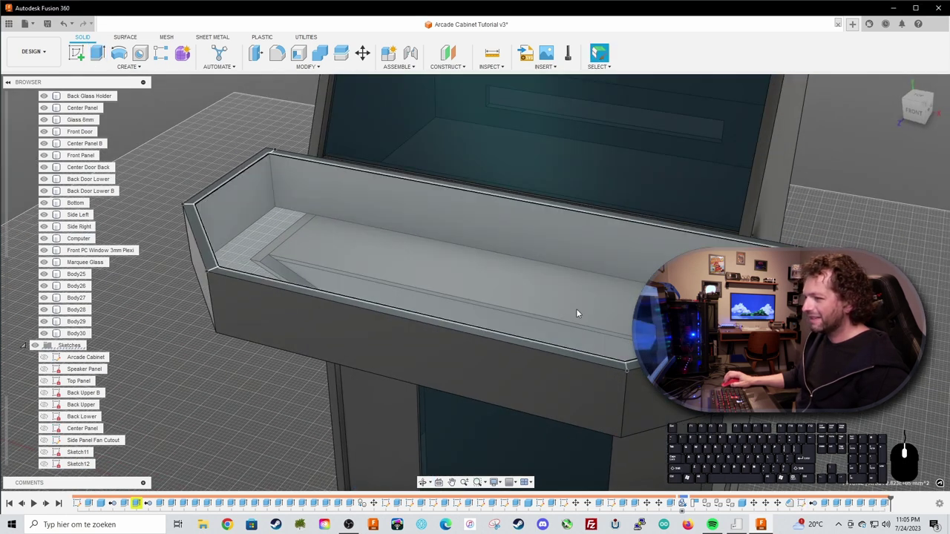
left_click(576, 313)
type("e-18")
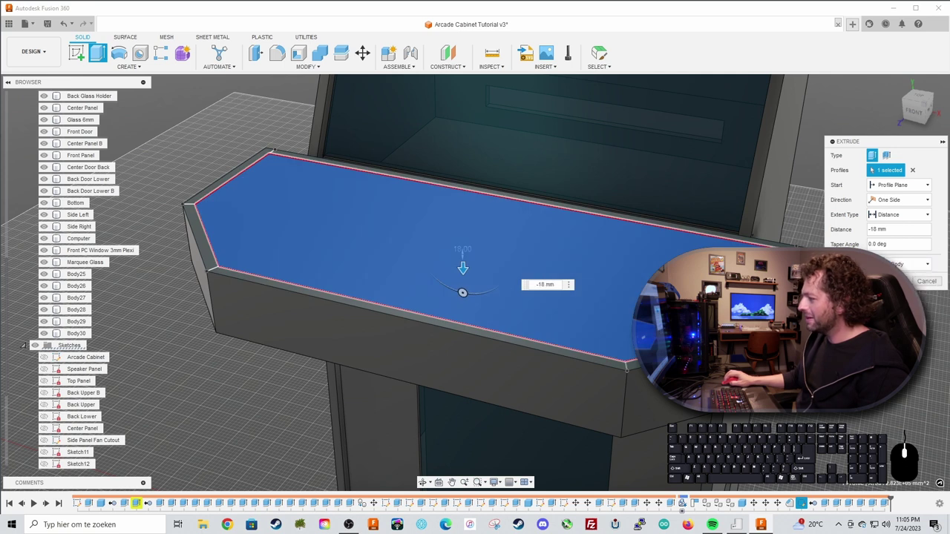
key("Return")
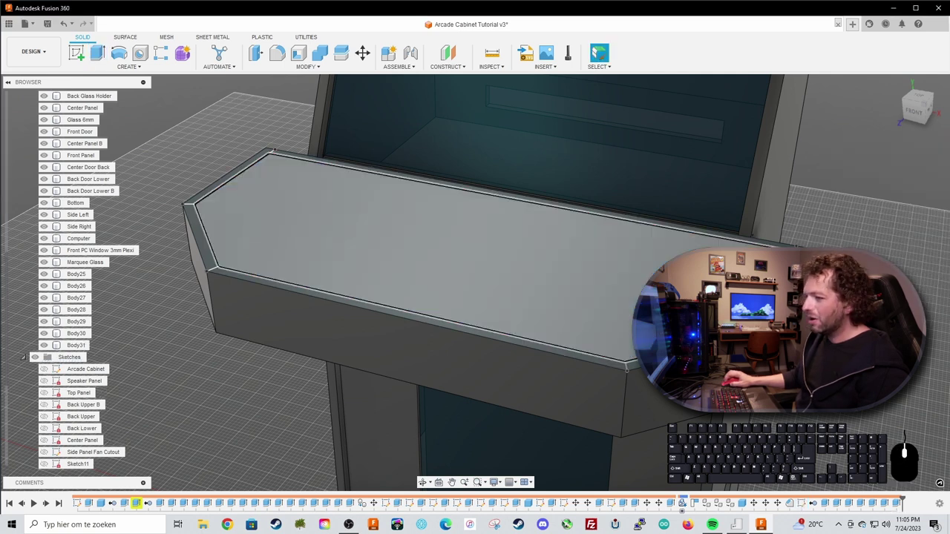
Move the inner 18 mm panel body 82 mm straight down to form the control panel box's floor.
left_click(71, 345)
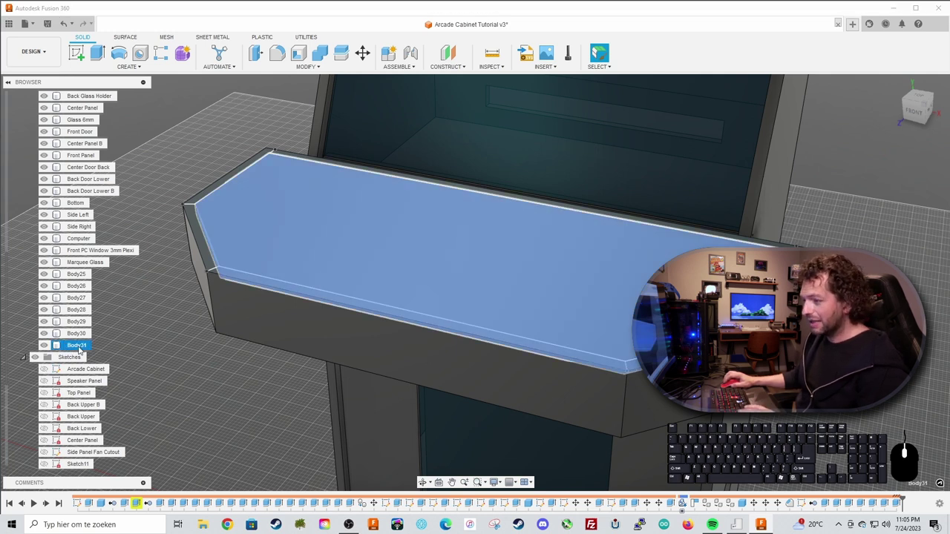
key("m")
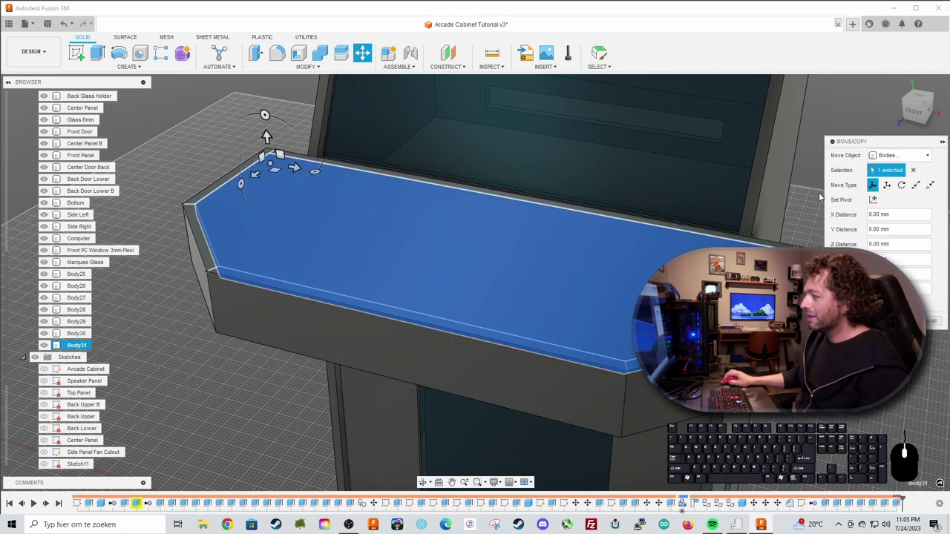
middle_click_drag(661, 349, 667, 241, "shift")
middle_click_drag(748, 230, 683, 226, "shift")
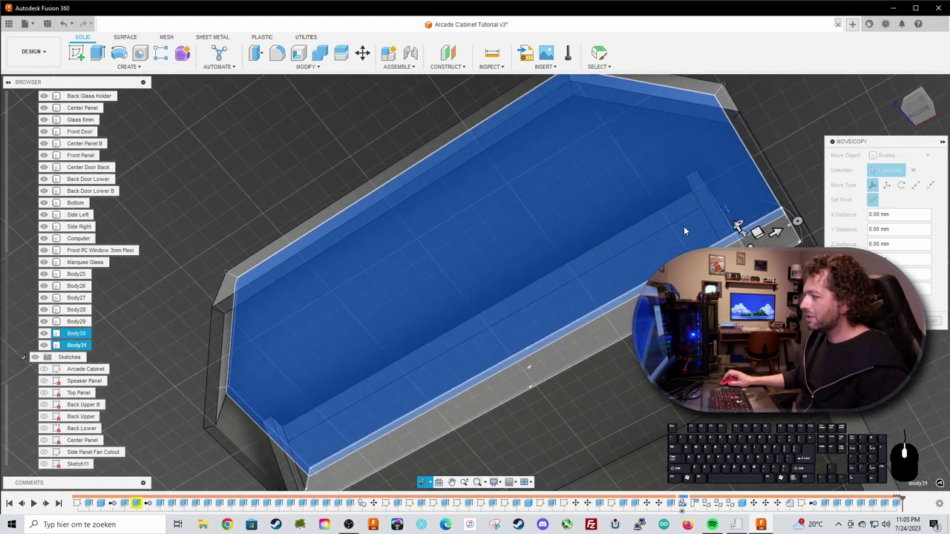
left_click(684, 225, "ctrl")
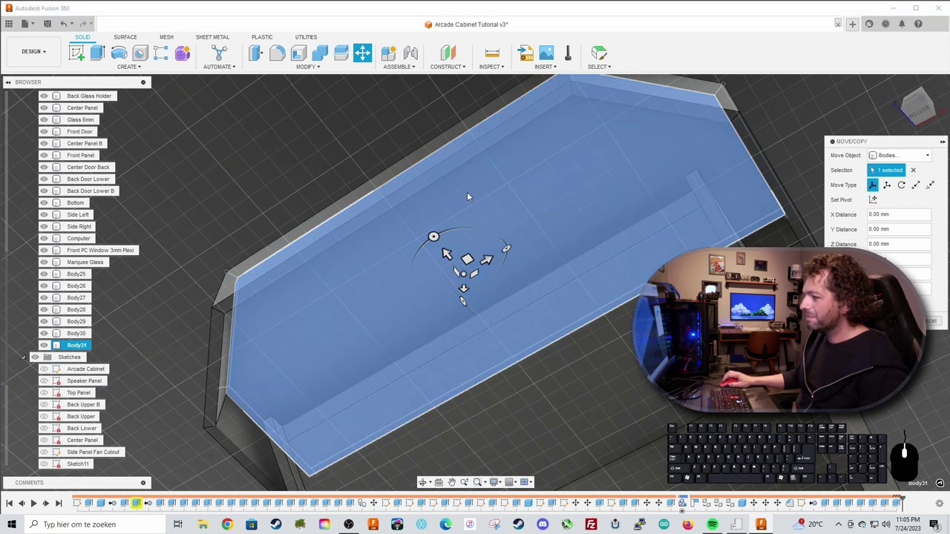
middle_click_drag(350, 180, 468, 290, "shift")
left_click_drag(466, 290, 464, 325)
type("82")
key("Return")
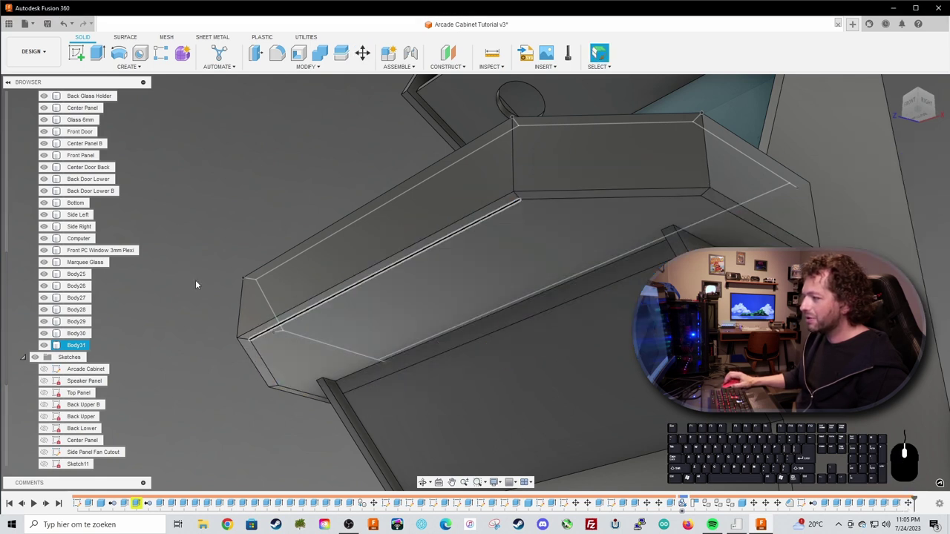
middle_click_drag(186, 220, 401, 241, "shift")
middle_click_drag(685, 238, 707, 230, "shift")
key("Escape")
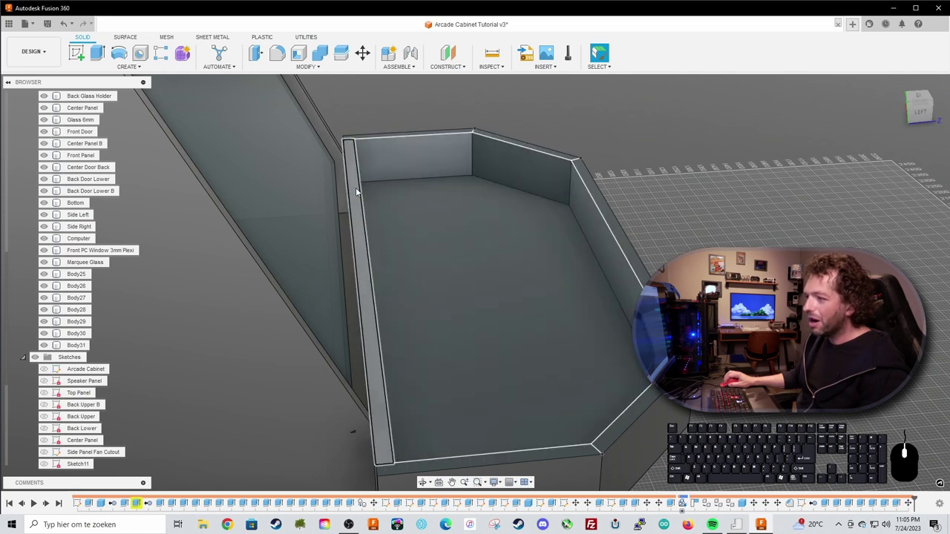
Hide the Side Right body to expose the cabinet interior behind the control panel box.
left_click(347, 189)
middle_click_drag(347, 188, 198, 192, "shift")
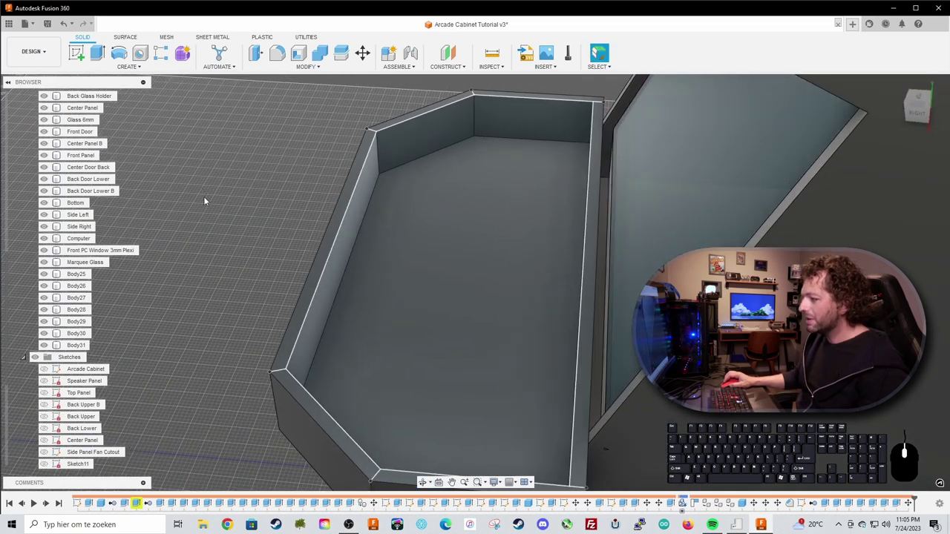
scroll(600, 319, "up", 3)
scroll(604, 318, "down", 5)
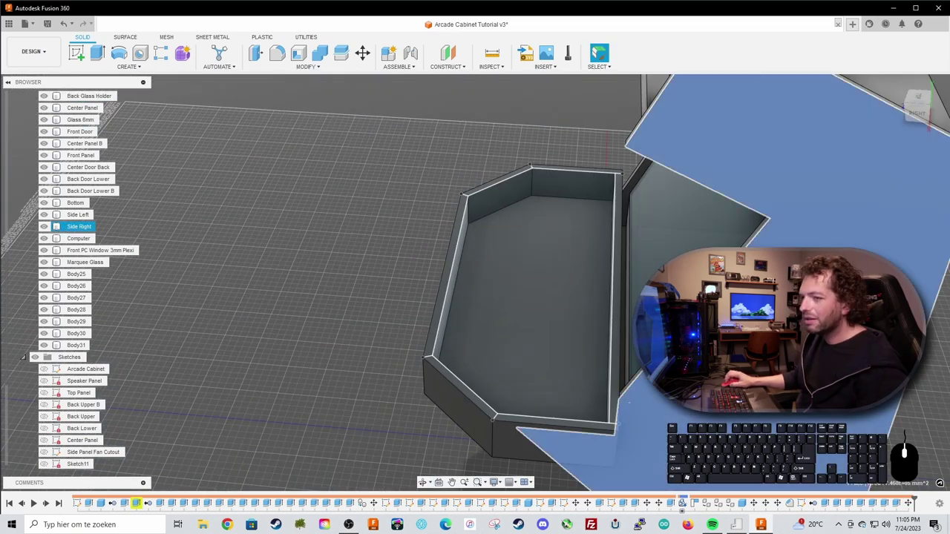
left_click(44, 227)
middle_click_drag(274, 262, 313, 243, "shift")
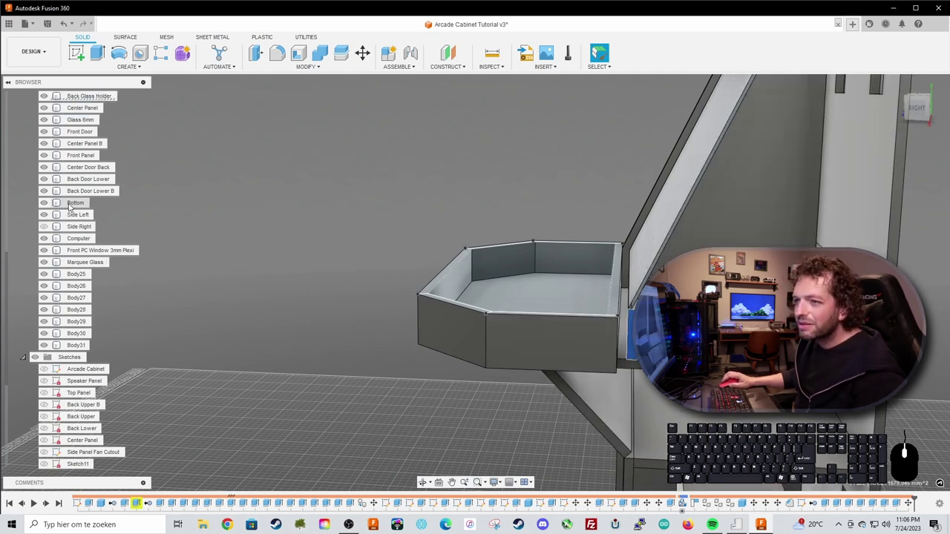
Examine how the Front Glass Holder and Back Glass Holder sit relative to the control panel box's rear wall.
scroll(70, 208, "up", 2)
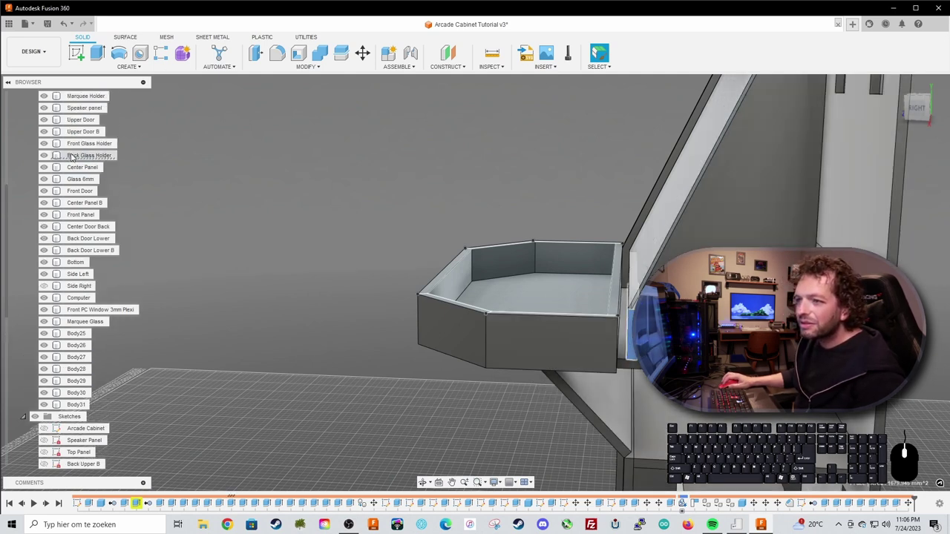
left_click(81, 145)
left_click(80, 156)
left_click(80, 146)
left_click(80, 154)
left_click(79, 146)
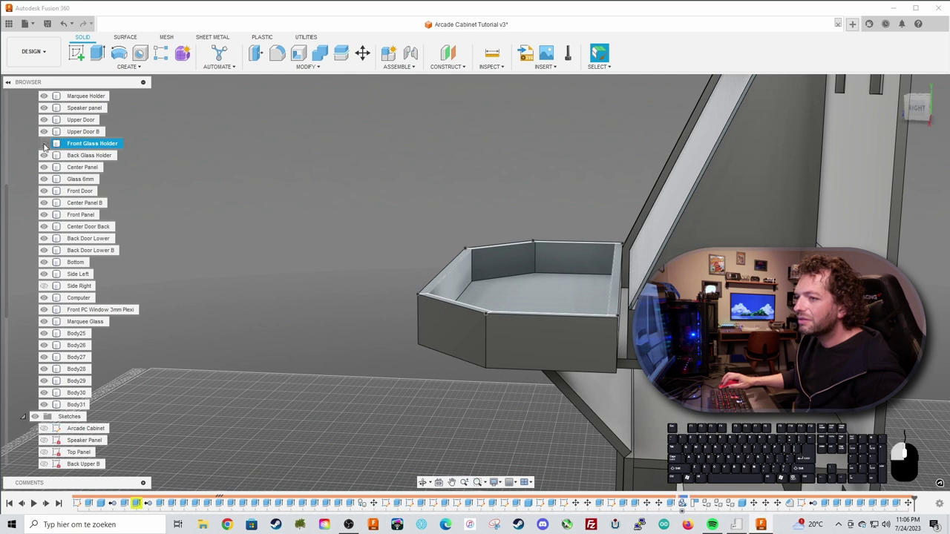
left_click(78, 155)
left_click(79, 147)
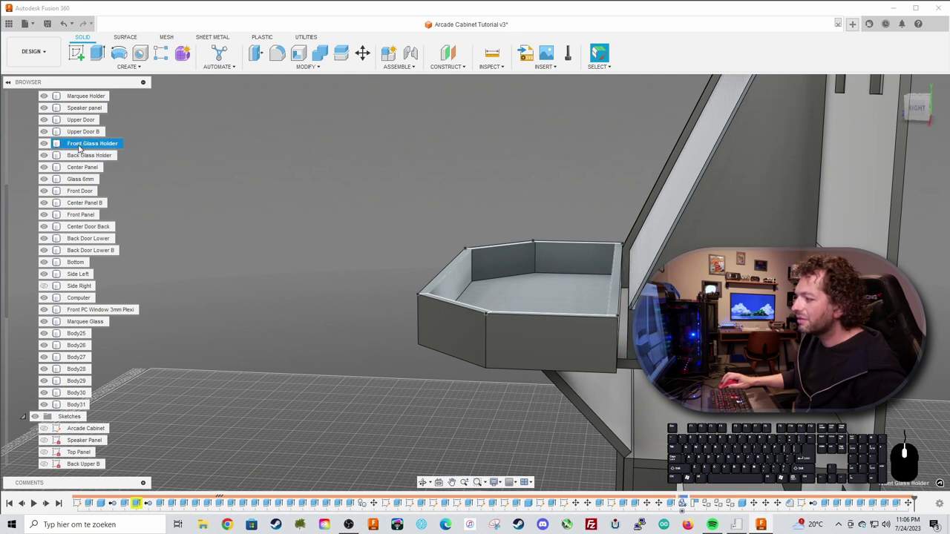
middle_click_drag(327, 282, 360, 283, "shift")
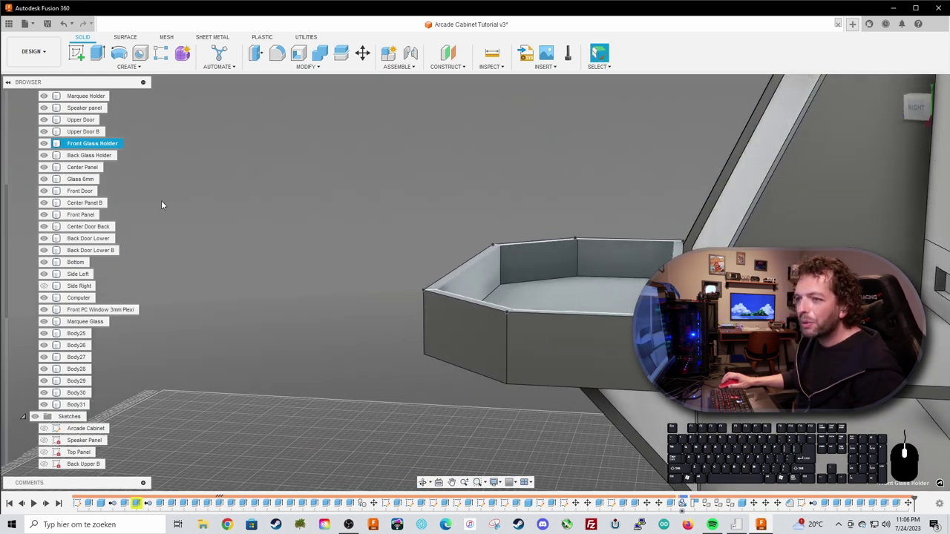
left_click(87, 155)
left_click(88, 145)
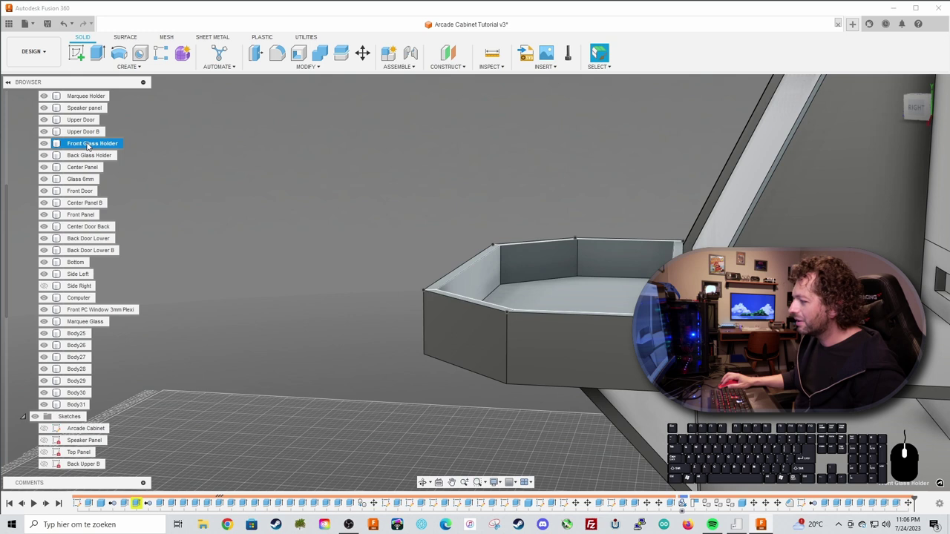
middle_click_drag(445, 284, 393, 273, "shift")
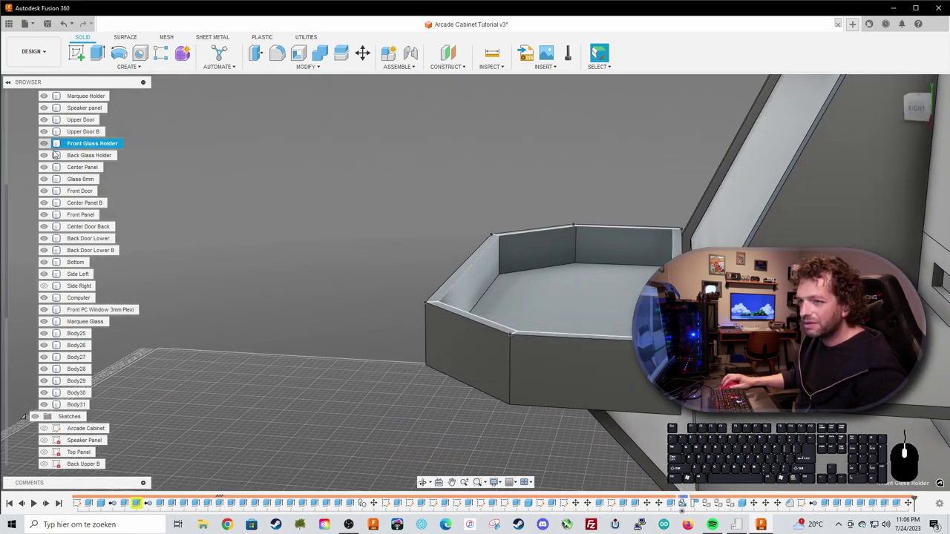
scroll(369, 265, "down", 5)
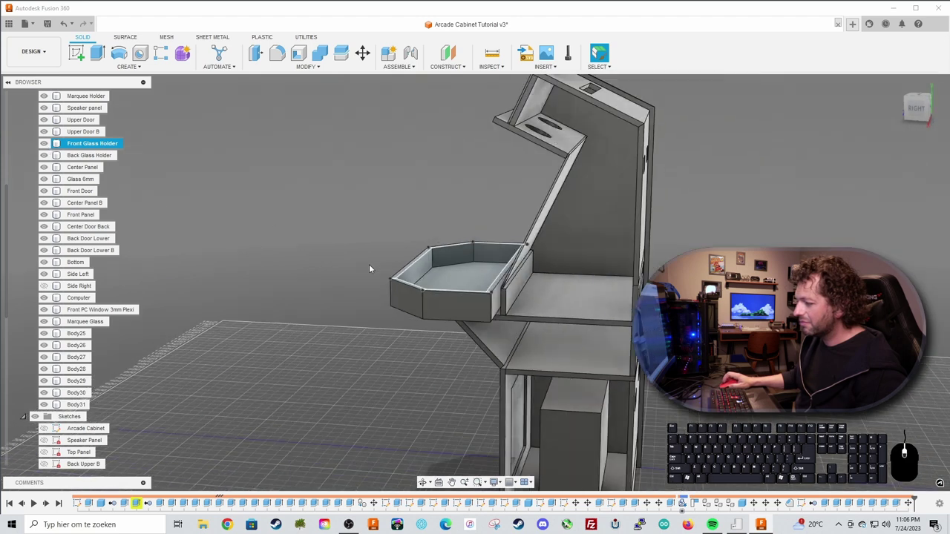
Remove the Front Glass Holder body from the cabinet.
scroll(369, 264, "up", 4)
middle_click_drag(370, 268, 317, 250, "shift")
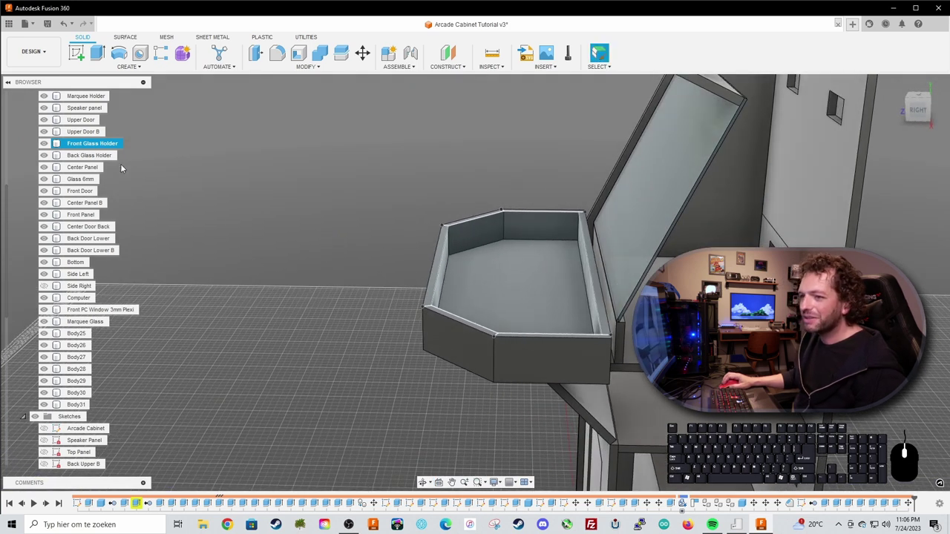
right_click(85, 149)
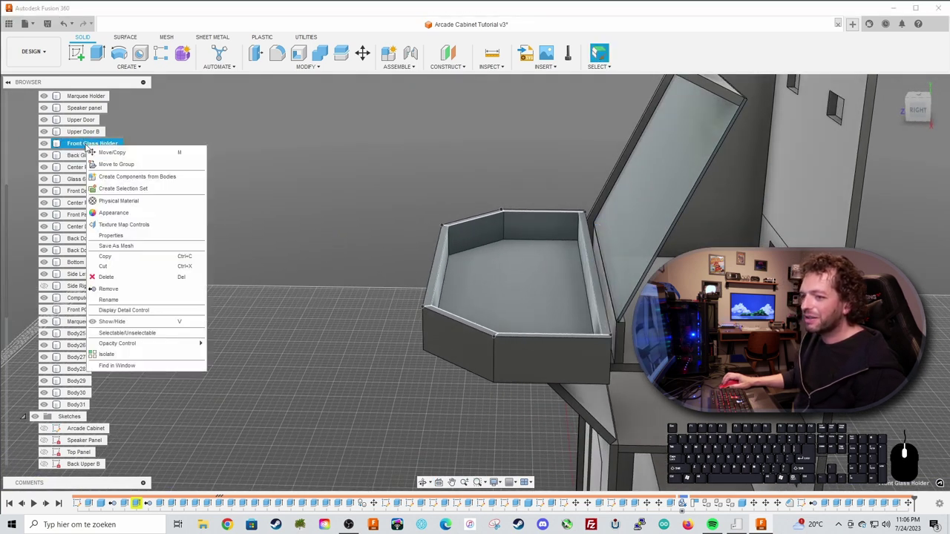
left_click(125, 290)
Duplicate the Back Glass Holder, move the copy forward to the control panel box's rear wall, and name it Front Glass Holder.
left_click(86, 144)
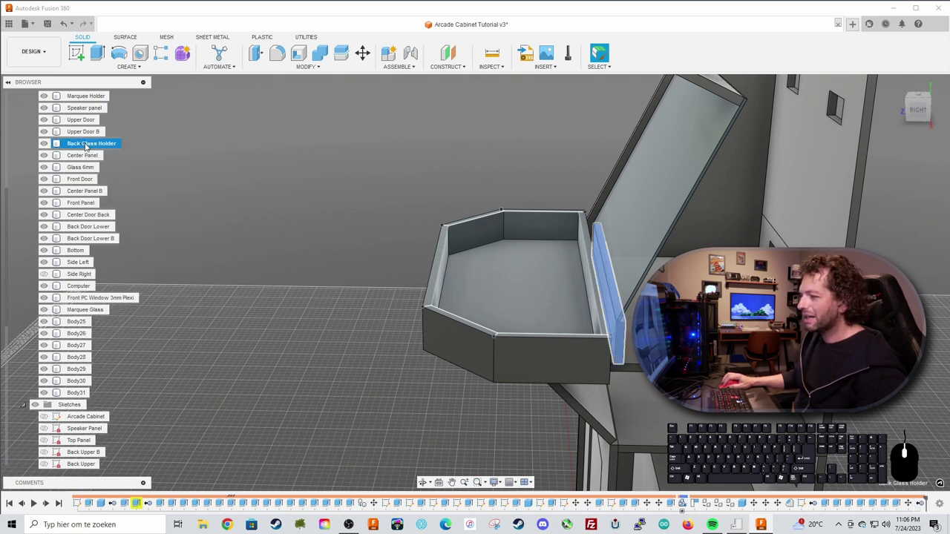
key("ctrl+c")
key("ctrl+v")
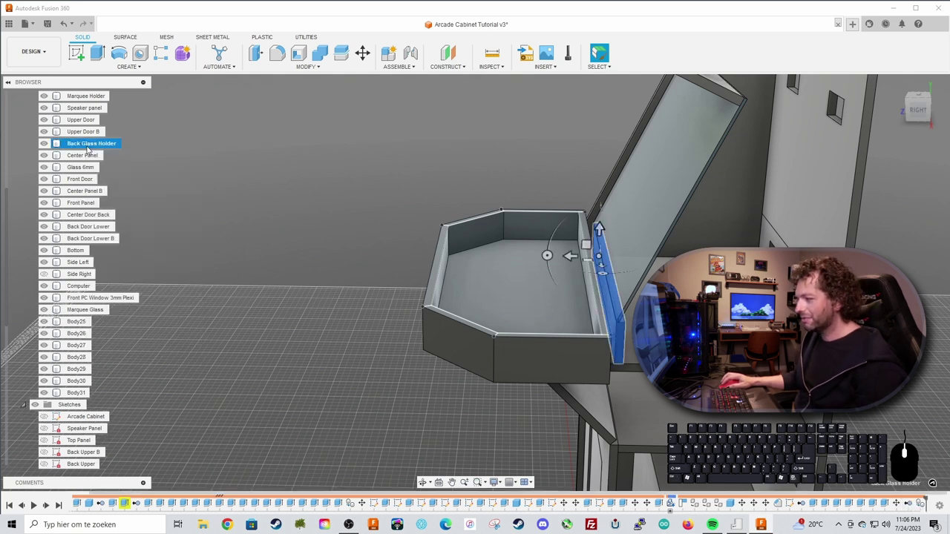
left_click_drag(569, 256, 564, 257)
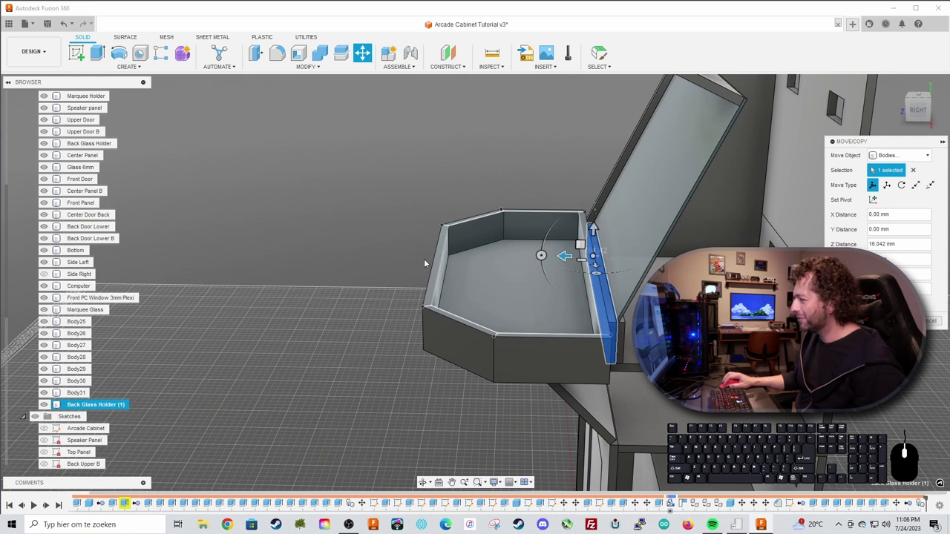
left_click_drag(564, 255, 561, 257)
middle_click_drag(561, 256, 619, 311, "shift")
scroll(619, 311, "up", 4)
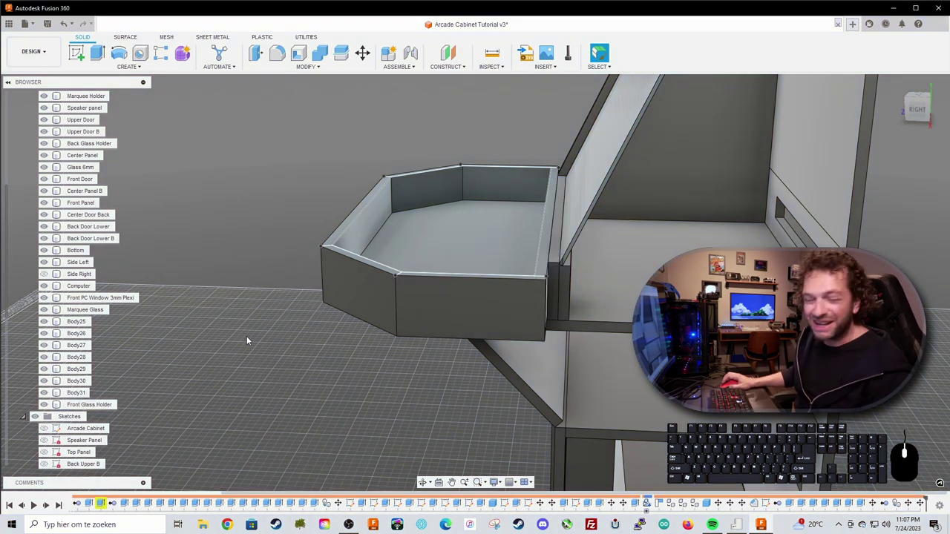
Show the Side Right body again and examine how the control panel box's rear wall meets the glass and its holder.
middle_click_drag(248, 341, 254, 302, "shift")
scroll(503, 269, "up", 3)
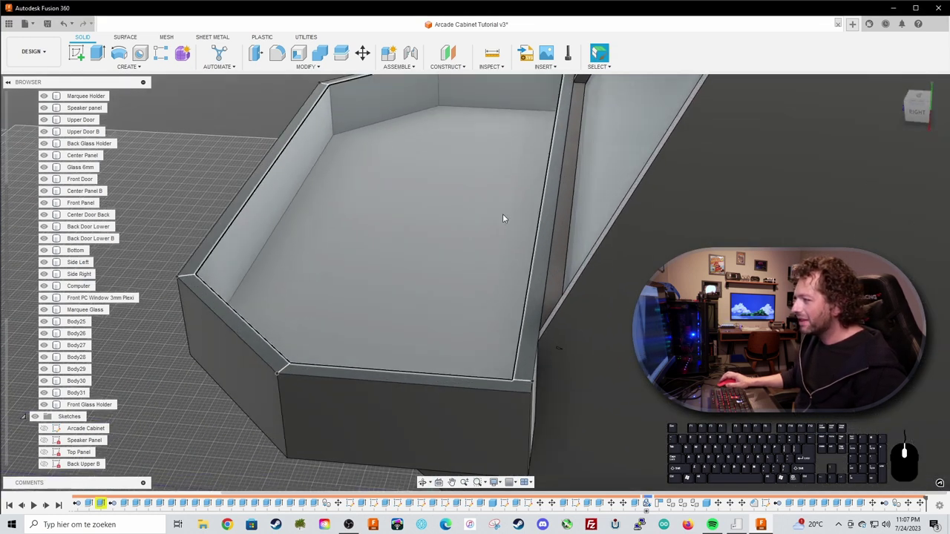
middle_click_drag(503, 215, 465, 304)
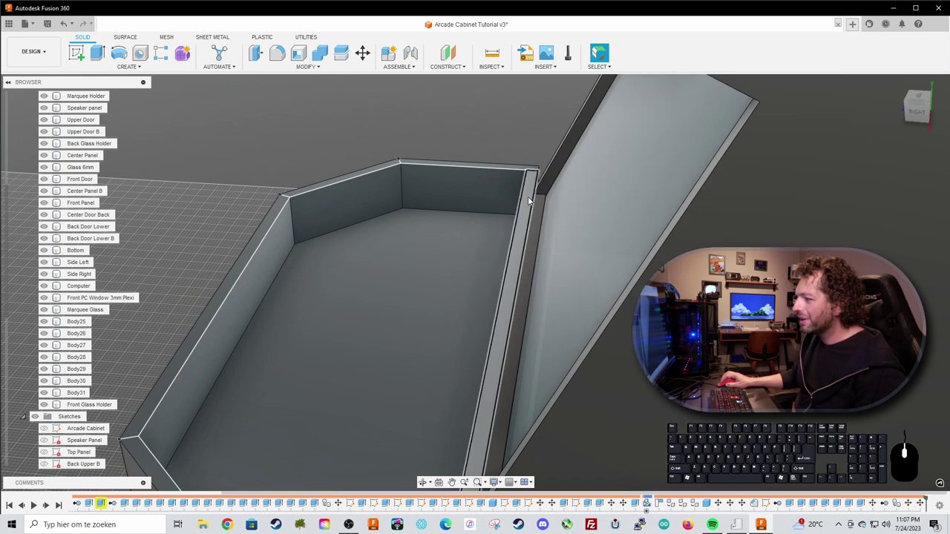
scroll(221, 187, "down", 2)
middle_click_drag(222, 187, 713, 363, "shift")
scroll(636, 358, "down", 1)
scroll(642, 359, "up", 3)
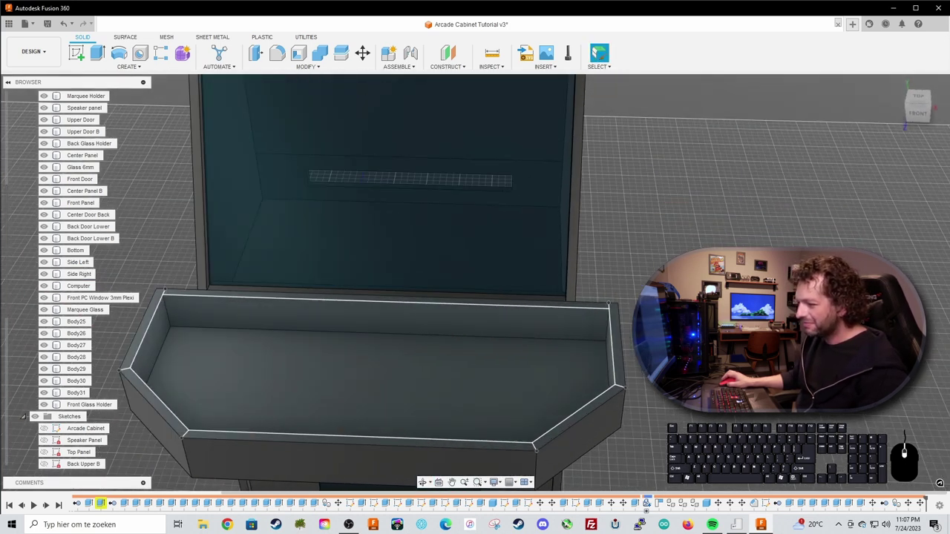
middle_click_drag(643, 360, 705, 341)
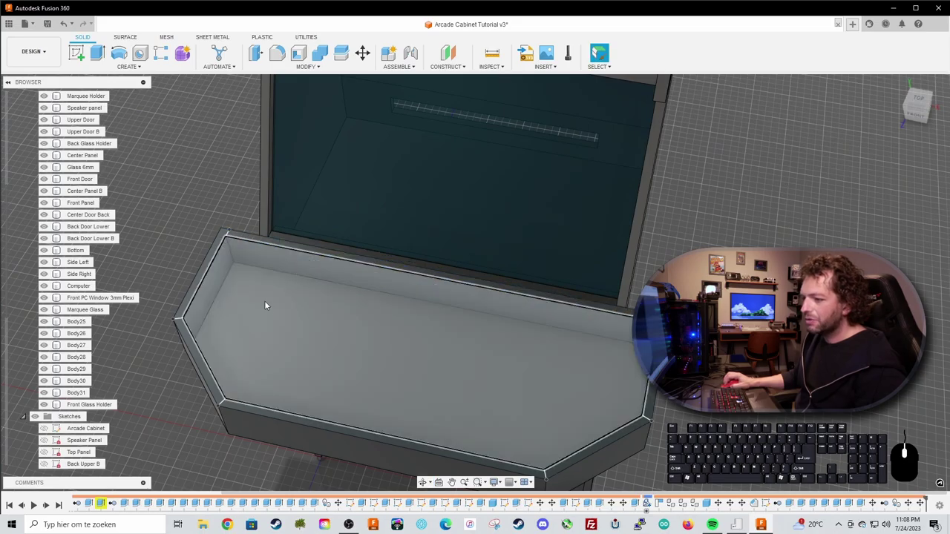
Extrude the inner profile and all surrounding wall profiles 18 mm upward as one new body to form the control panel's lid.
scroll(208, 276, "up", 3)
left_click(206, 275)
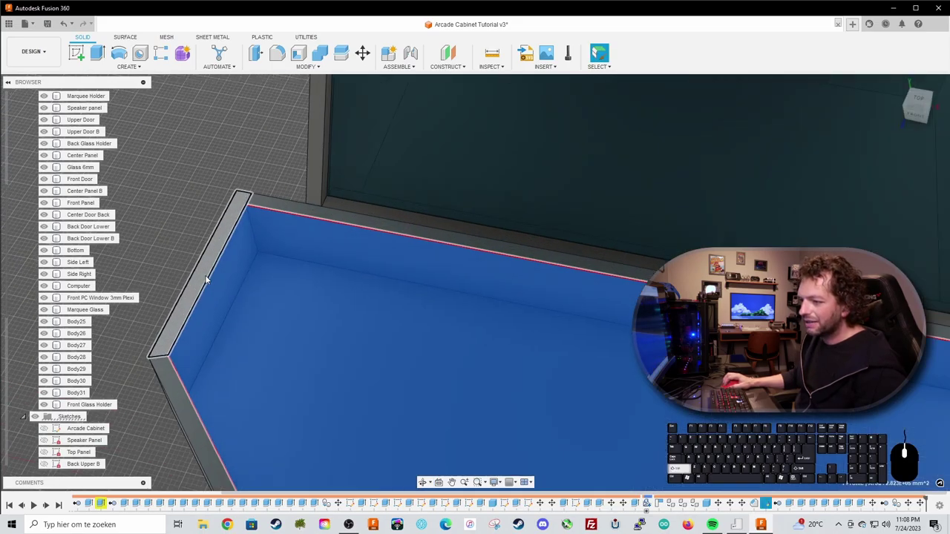
left_click(222, 231, "shift")
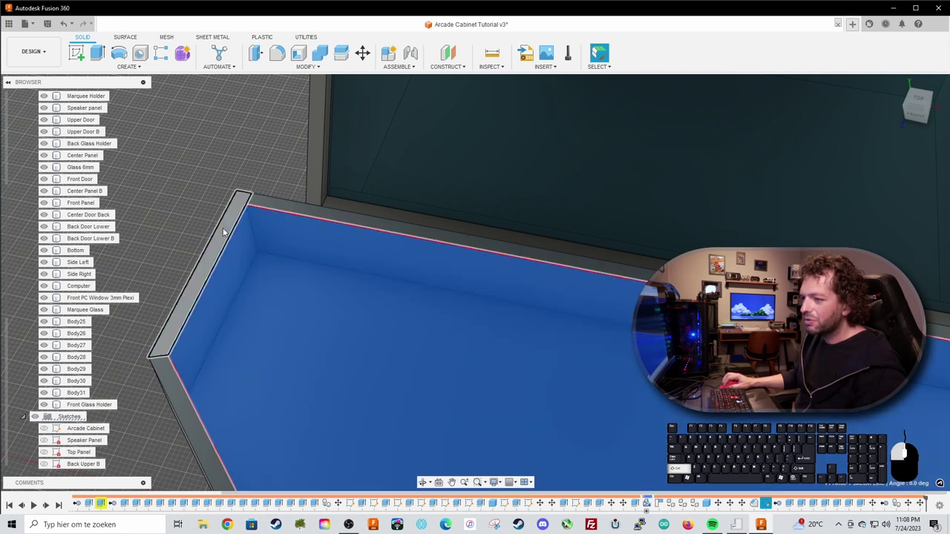
left_click(270, 207, "shift")
middle_click_drag(286, 271, 287, 269)
scroll(287, 269, "down", 5)
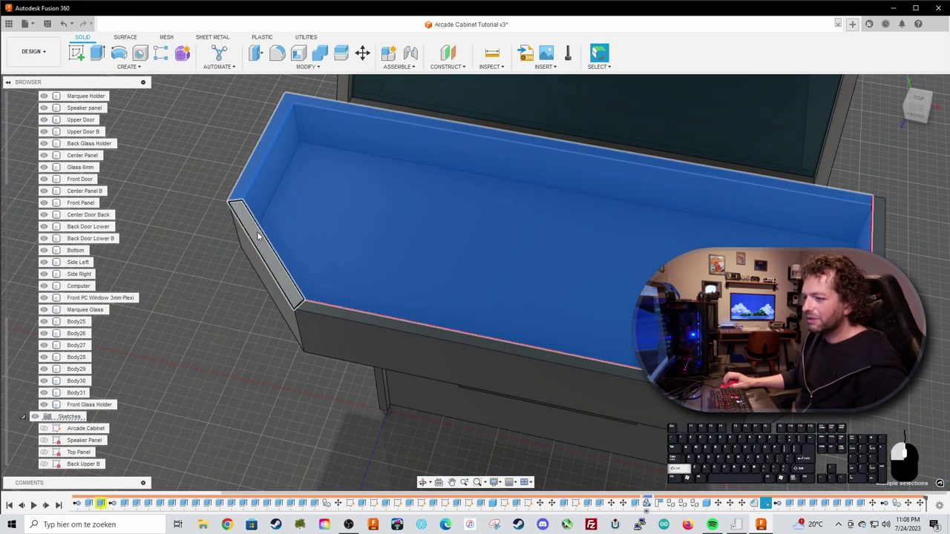
middle_click_drag(324, 316, 600, 311, "shift")
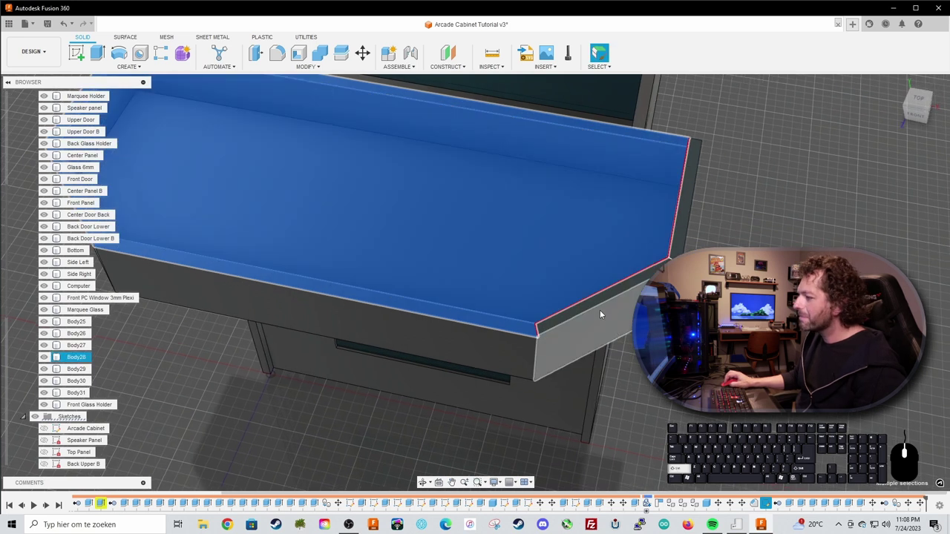
middle_click_drag(521, 229, 500, 287, "shift")
type("e")
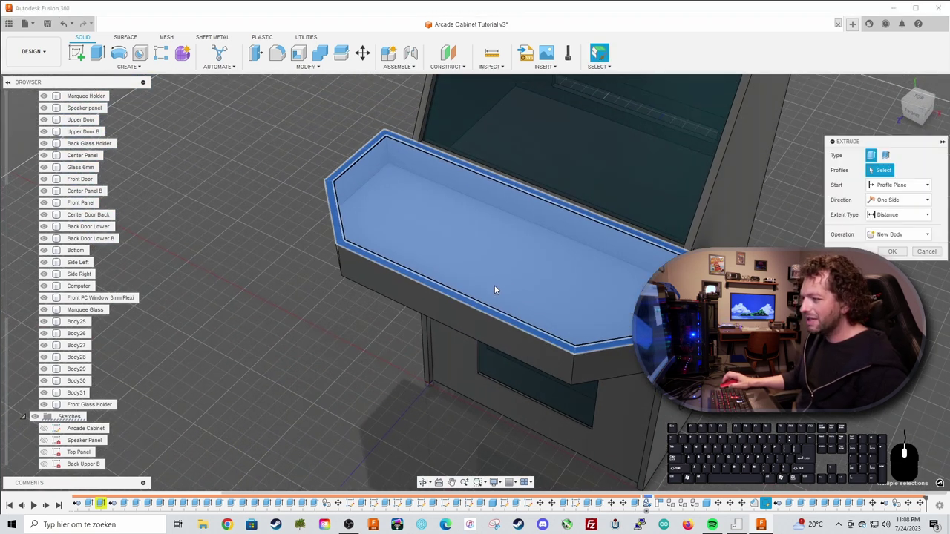
type("18")
key("Return")
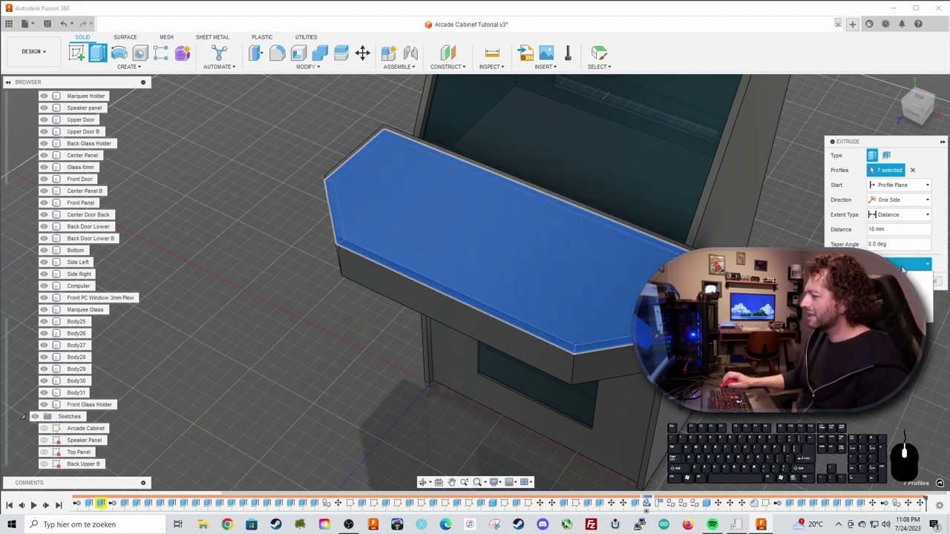
key("Return")
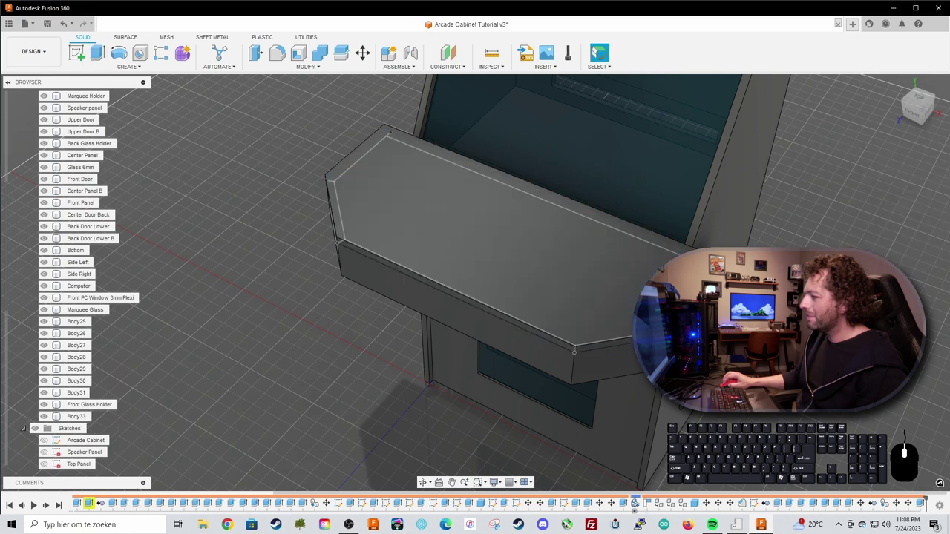
Check the box's interior with Shaded with Hidden Edges, and return the visual style to Shaded with Visible Edges Only.
middle_click_drag(687, 408, 727, 379, "shift")
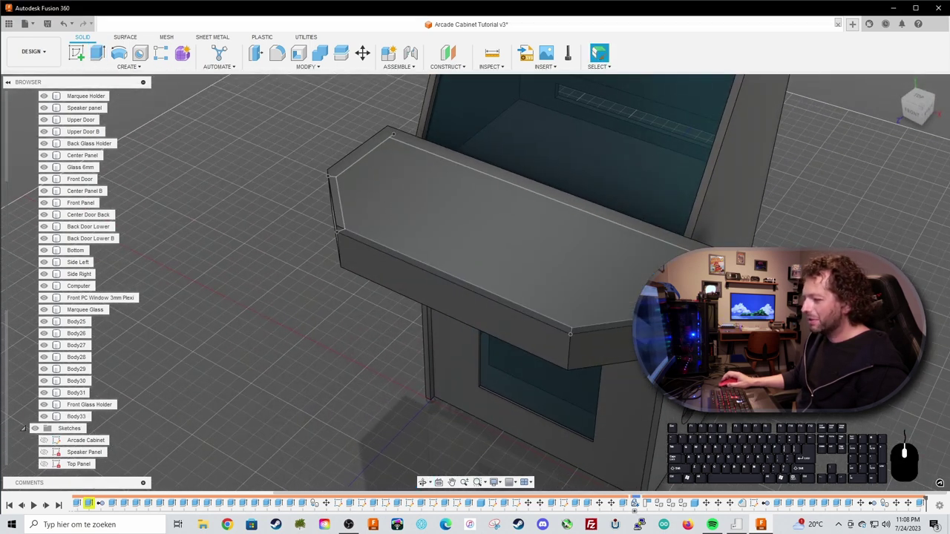
left_click(494, 482)
mouse_move(524, 420)
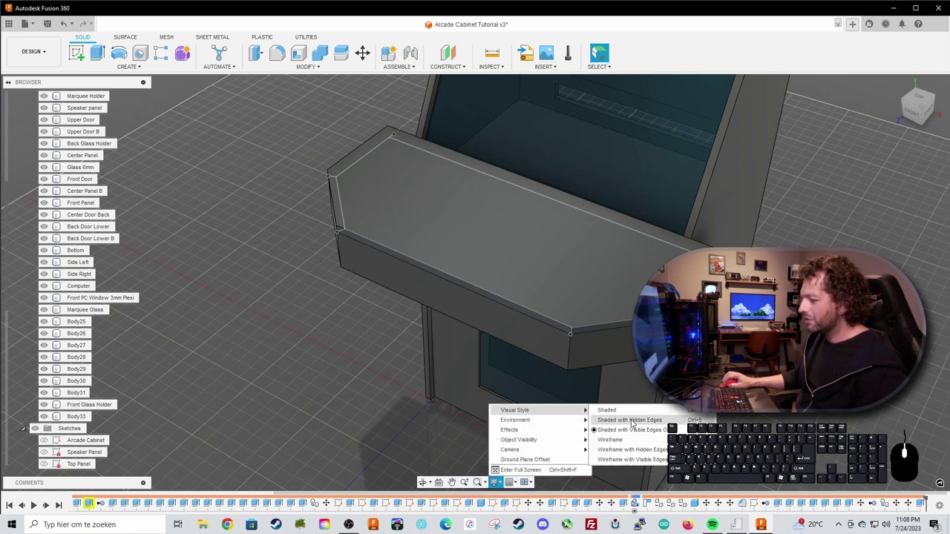
left_click(631, 421)
mouse_move(644, 414)
middle_mouse_down("shift")
mouse_move(605, 390)
mouse_move(653, 378)
mouse_move(657, 357)
mouse_move(590, 327)
mouse_move(653, 441)
middle_mouse_up("shift")
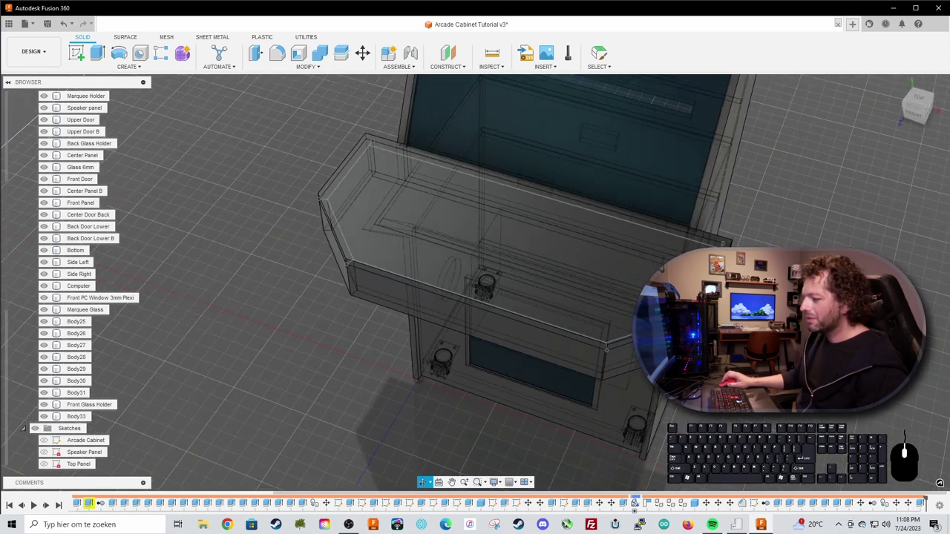
left_click(494, 482)
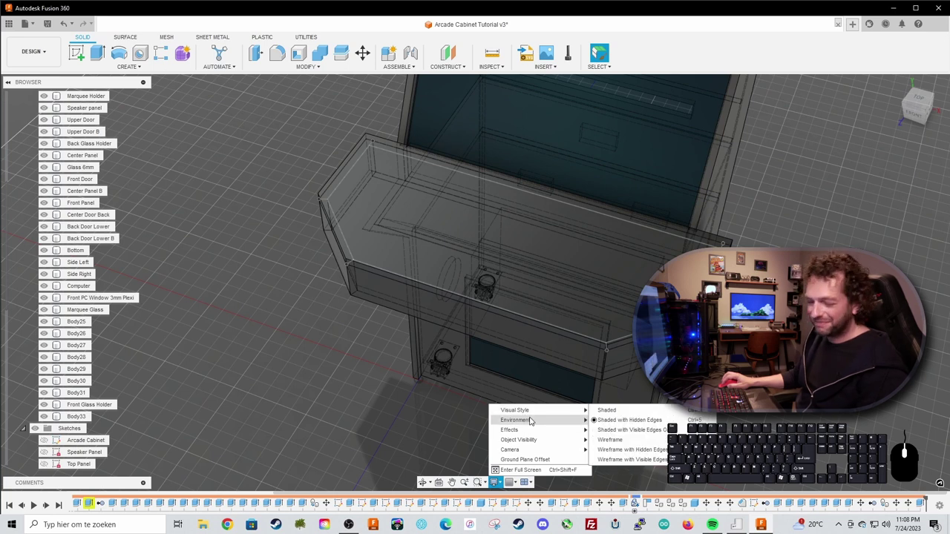
mouse_move(531, 420)
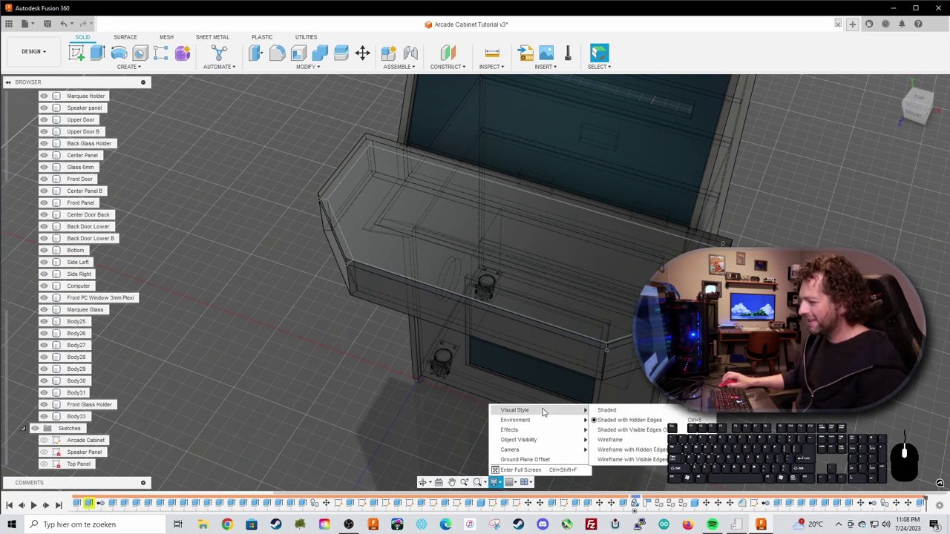
left_click(627, 430)
Hide the control panel outline sketch that shows through the lid.
middle_click_drag(371, 400, 407, 323, "shift")
scroll(479, 356, "up", 3)
scroll(475, 277, "up", 2)
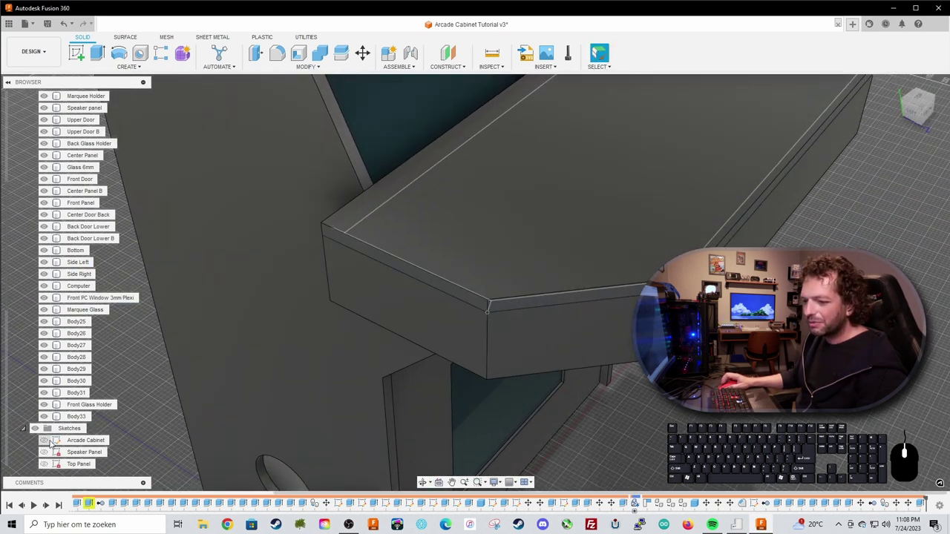
scroll(50, 443, "down", 4)
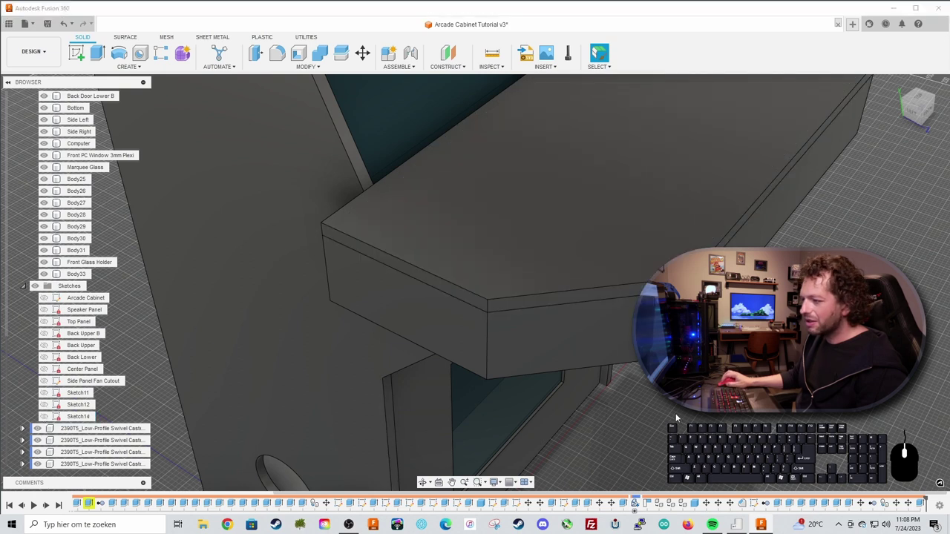
Move the lid's left side face outward so it overhangs the control panel box's left wall.
left_click(437, 286)
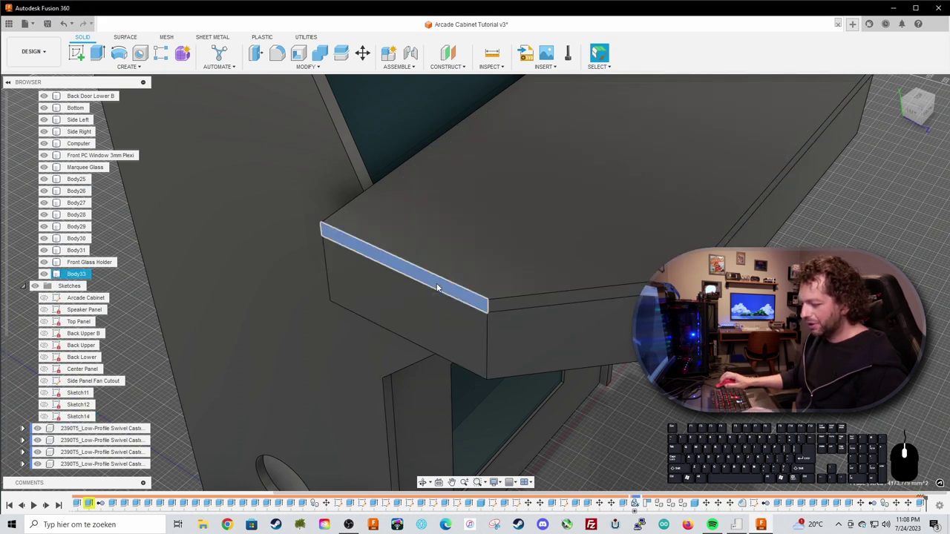
key("m")
left_click_drag(421, 304, 506, 330)
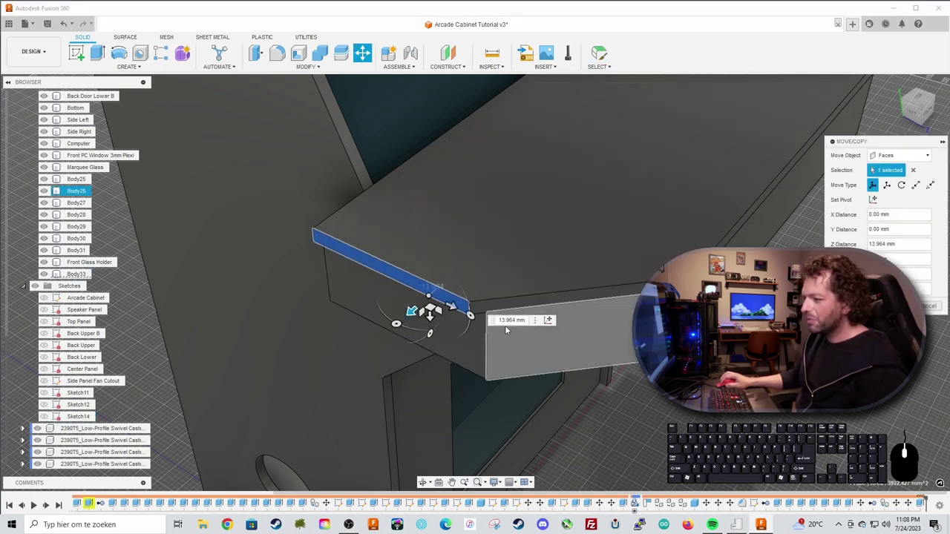
key("Return")
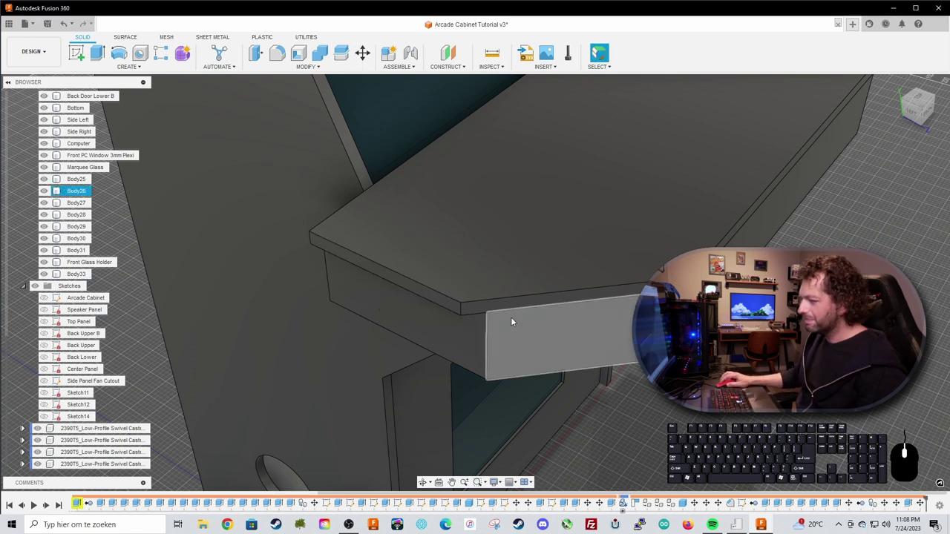
Move the lid's angled front-left face outward so it overhangs the angled wall beneath it.
left_click(524, 308)
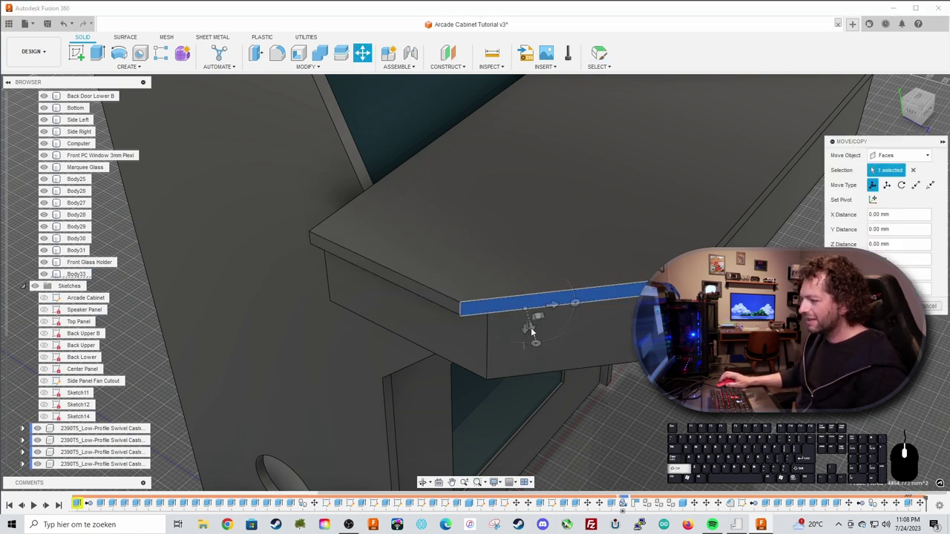
middle_click_drag(531, 333, 597, 289, "shift")
left_click_drag(667, 241, 681, 245)
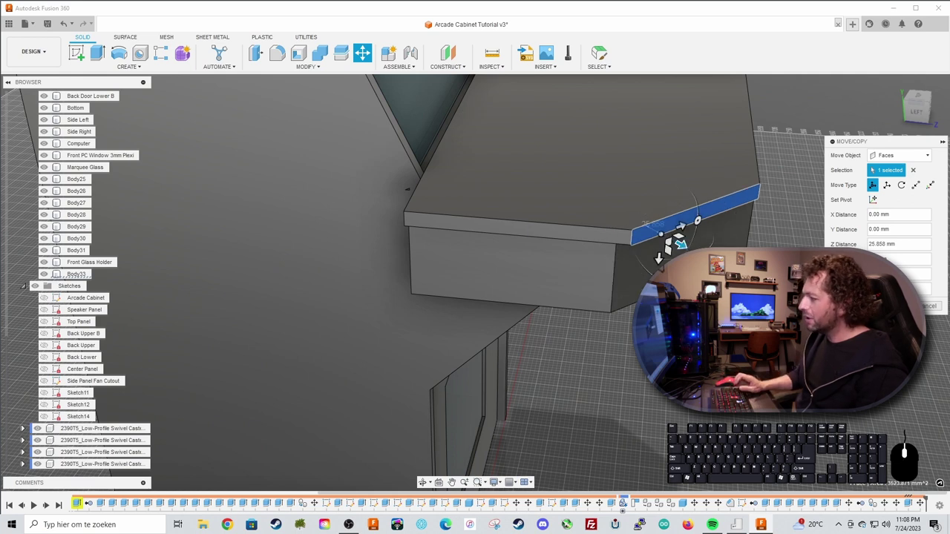
key("Return")
Move the lid's long front face 20 mm outward beyond the front wall.
middle_click_drag(795, 190, 618, 288, "shift")
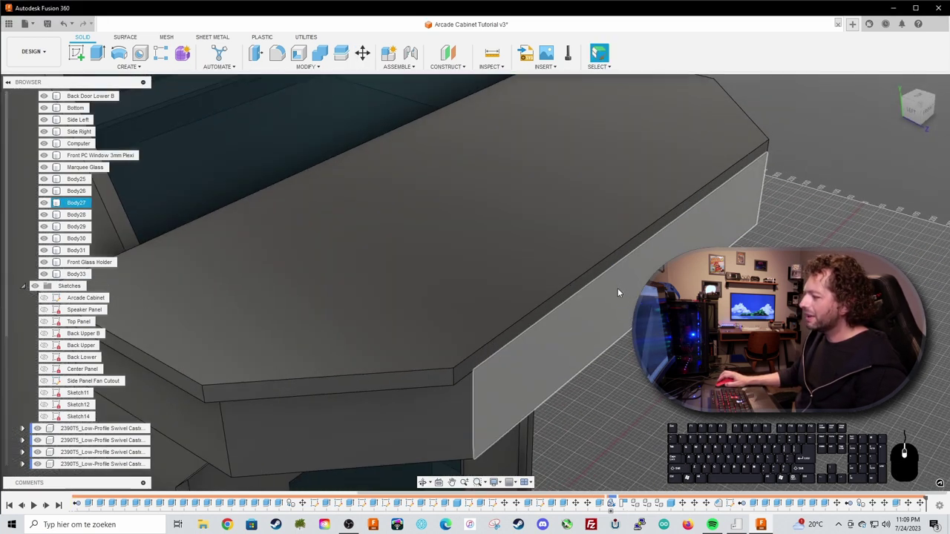
scroll(618, 288, "up", 2)
left_click(609, 260)
key("m")
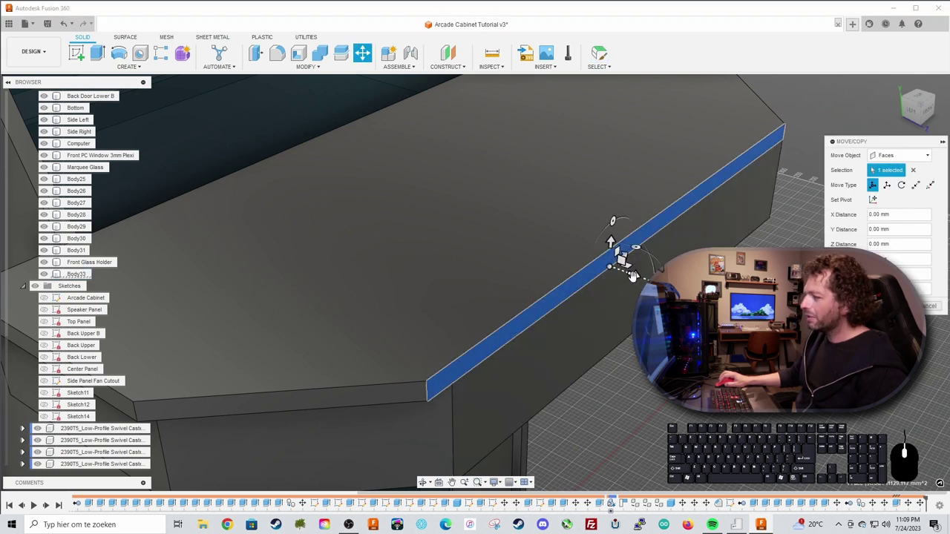
left_click_drag(618, 253, 629, 273)
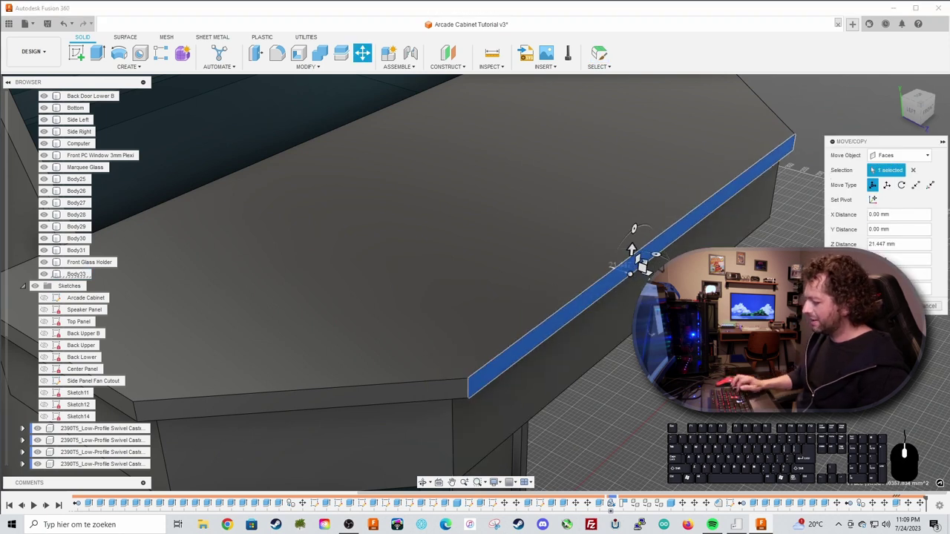
type("20")
key("Return")
Move the lid's angled front-right face outward so it overhangs the angled wall beneath it.
middle_click_drag(630, 273, 596, 266, "shift")
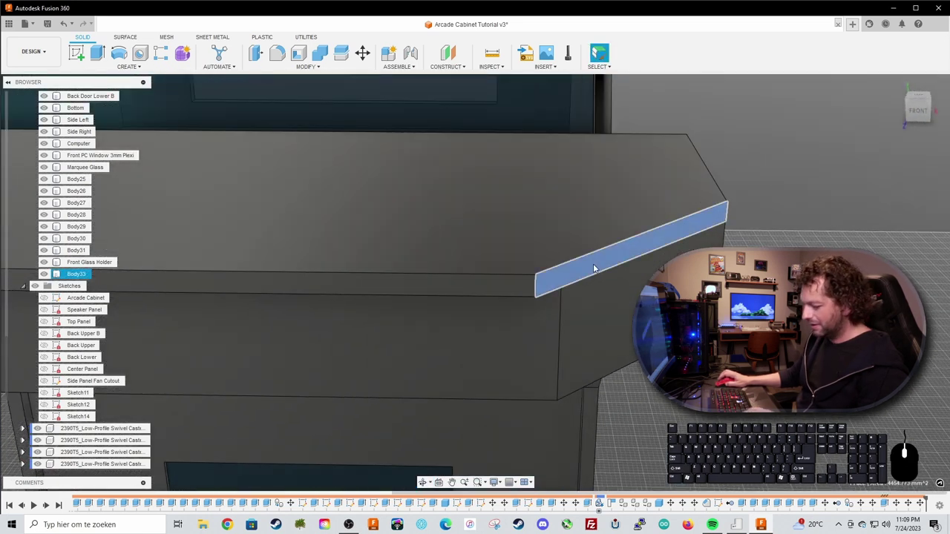
key("m")
left_click_drag(619, 274, 635, 276)
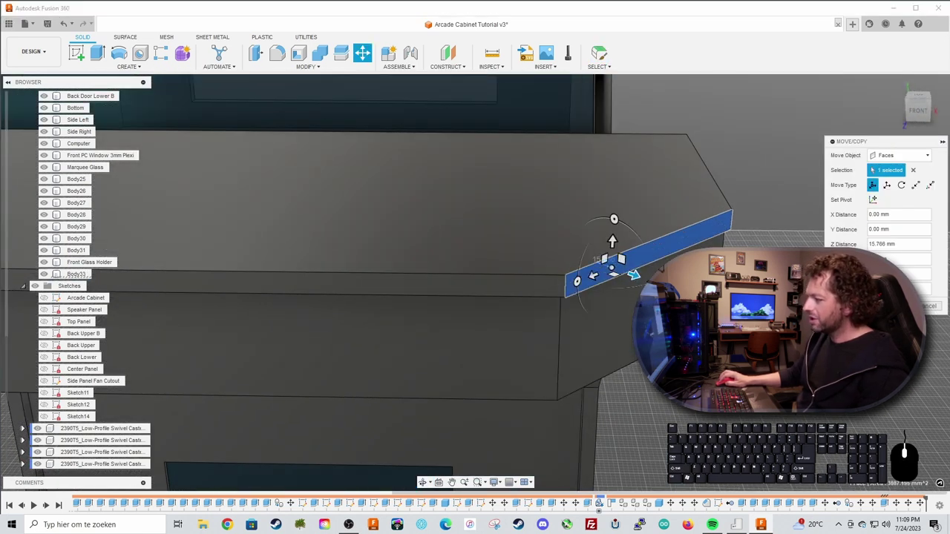
key("Return")
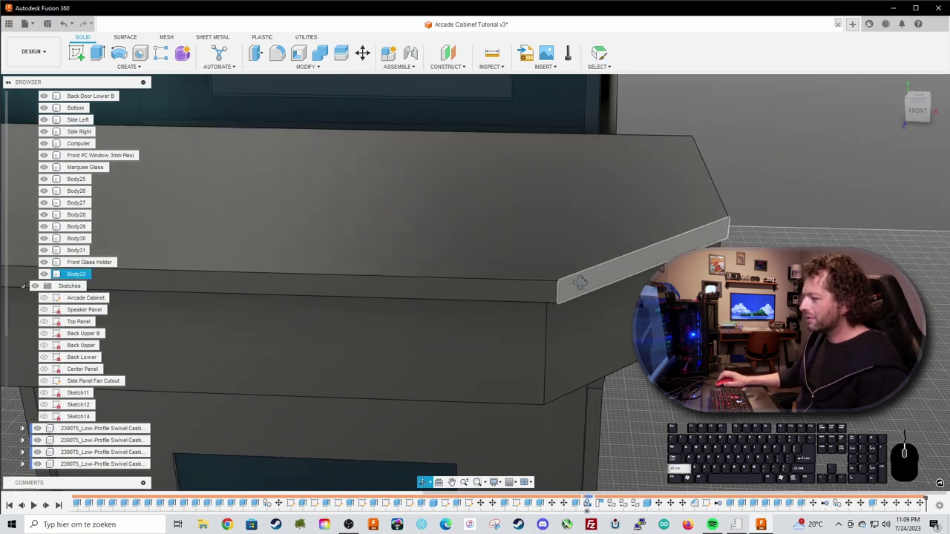
Move the lid's right side face outward about 16.2 mm so it overhangs the control panel box's right wall.
middle_click_drag(552, 281, 541, 288, "shift")
left_click(610, 267)
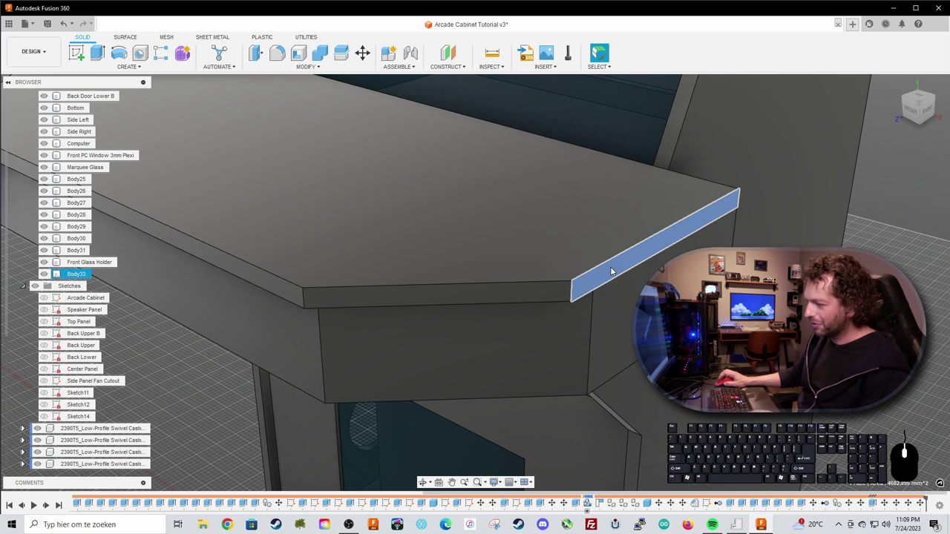
key("m")
left_click_drag(645, 271, 650, 273)
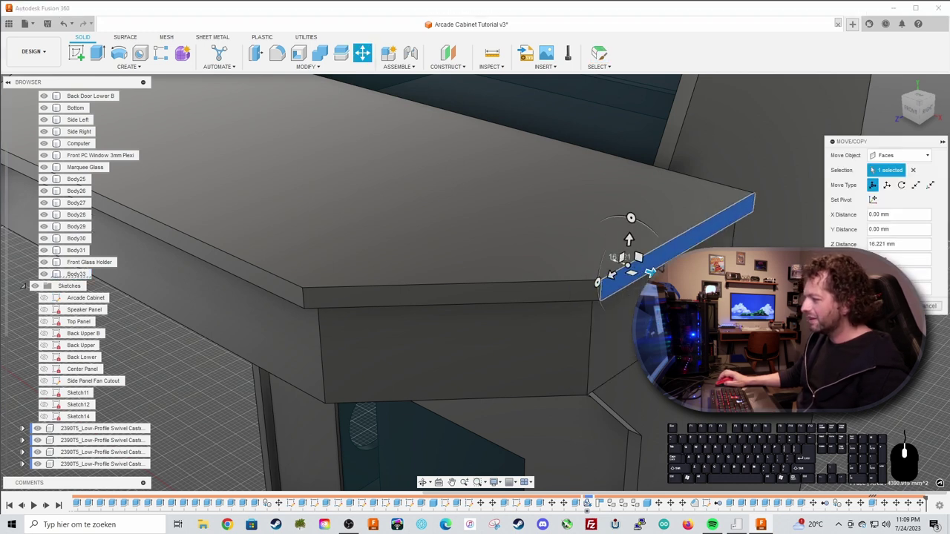
key("Return")
Extrude the top face of the front glass holder upward about 19.67 mm as a new body behind the lid.
middle_click_drag(650, 273, 750, 171, "shift")
middle_click_drag(666, 220, 658, 257, "shift")
middle_click_drag(645, 345, 642, 390, "shift")
middle_click_drag(544, 341, 545, 353, "shift")
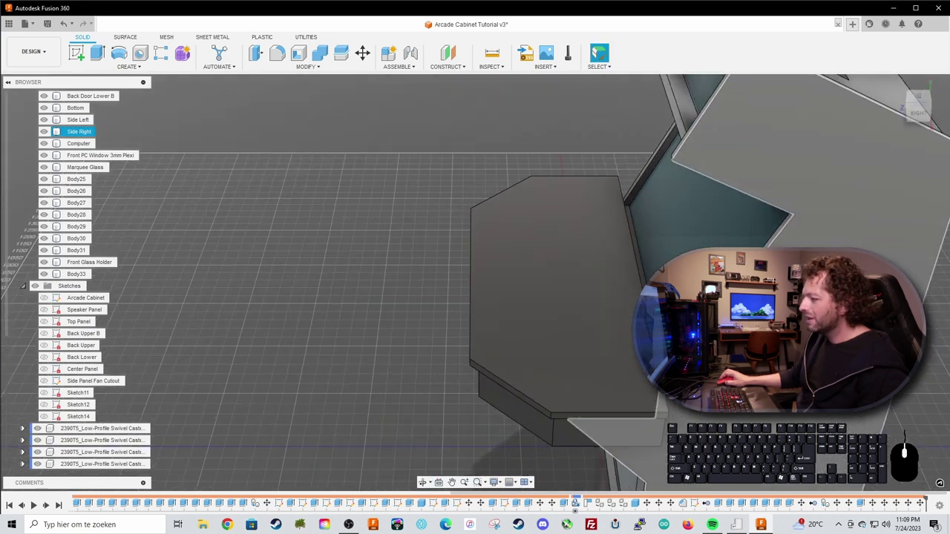
scroll(640, 300, "up", 3)
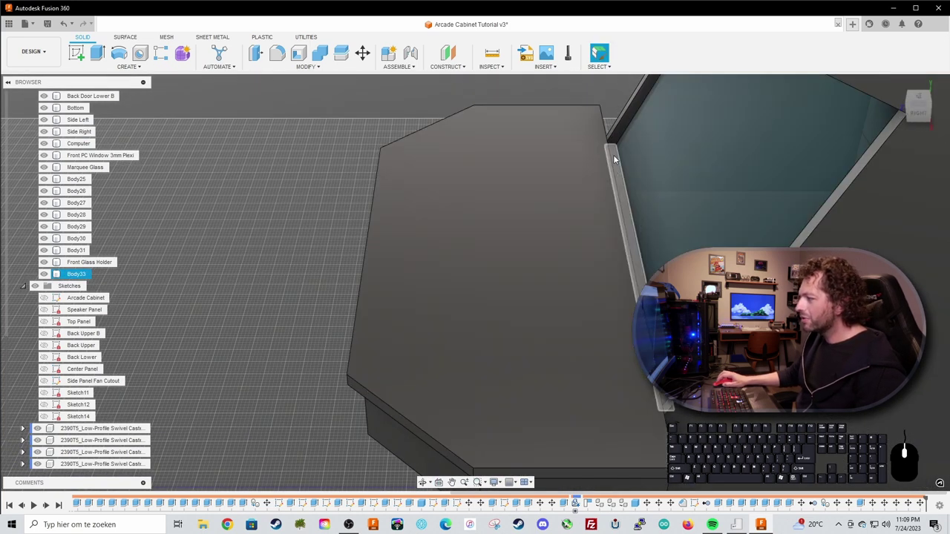
middle_click_drag(629, 247, 594, 225, "shift")
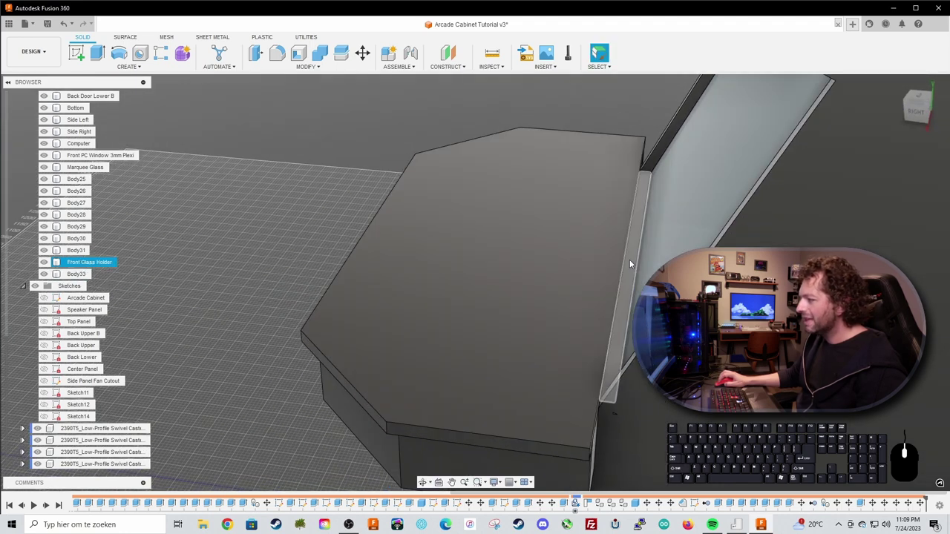
left_click(629, 261)
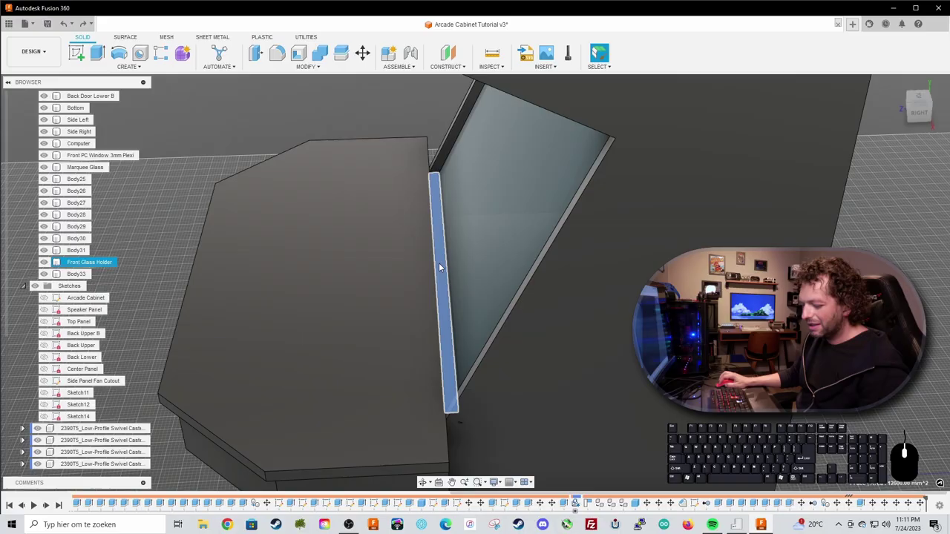
key("e")
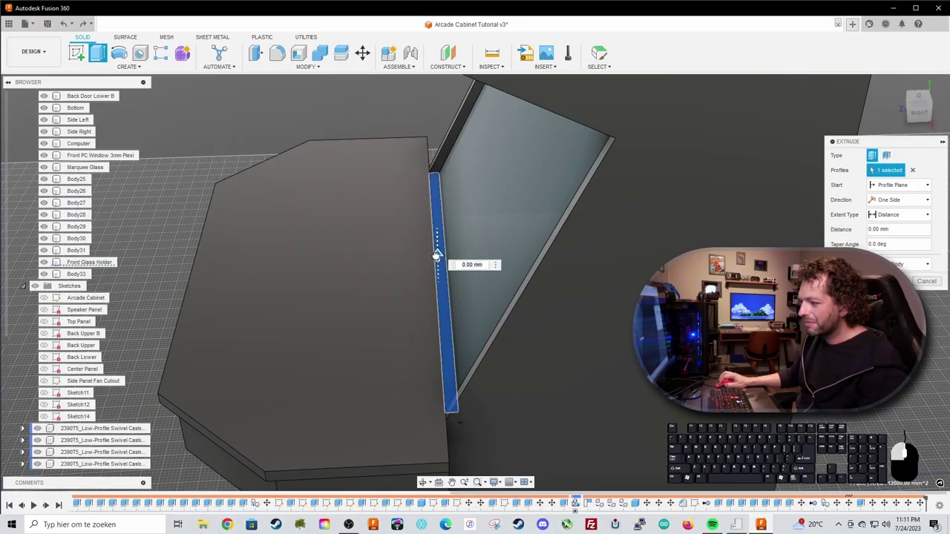
left_click_drag(436, 254, 417, 264)
middle_click_drag(310, 294, 316, 267, "shift")
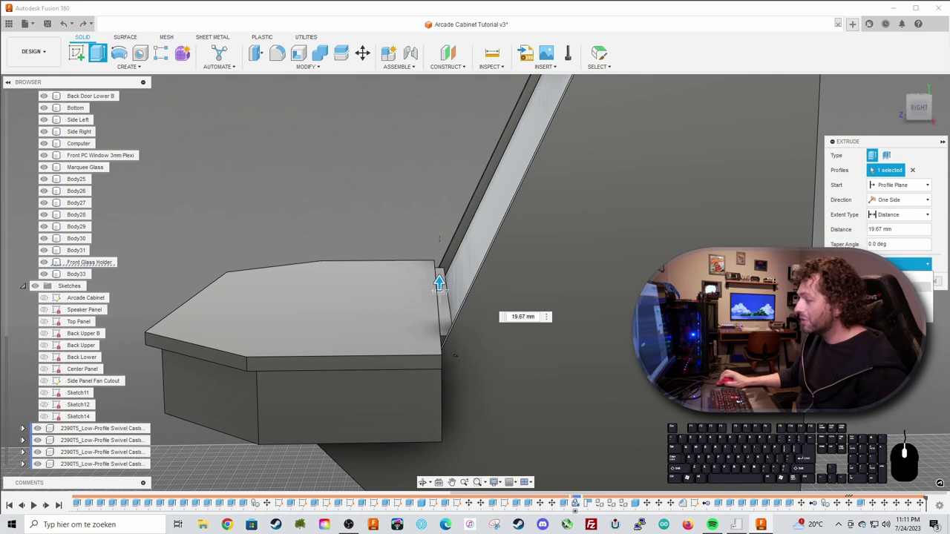
key("Return")
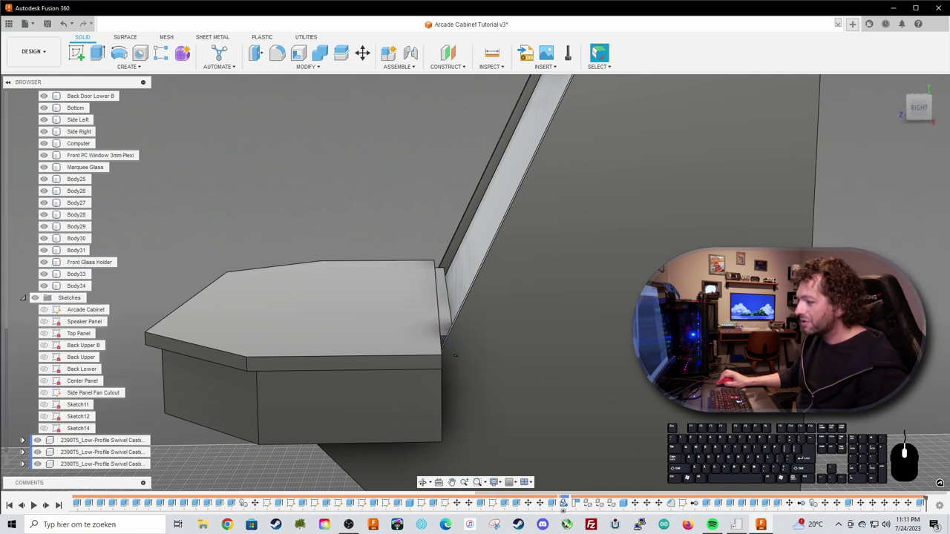
Examine from the side how the new filler strip fits between the lid, the glass and the side panel.
left_click(921, 117)
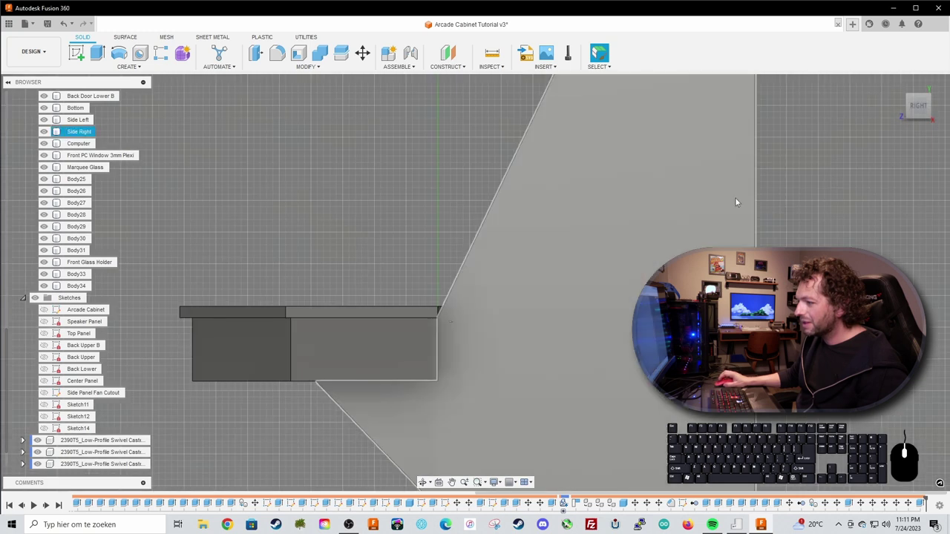
scroll(447, 293, "up", 3)
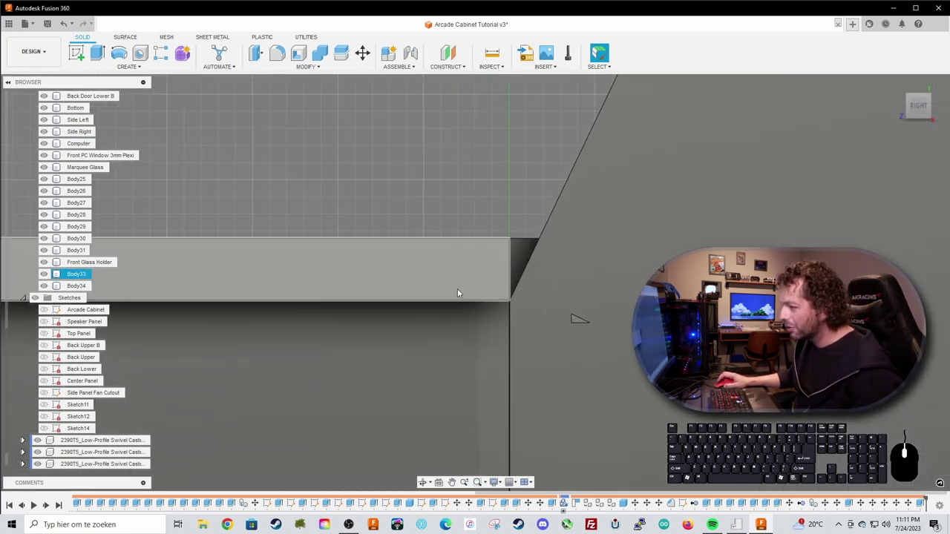
middle_click_drag(483, 195, 435, 231, "shift")
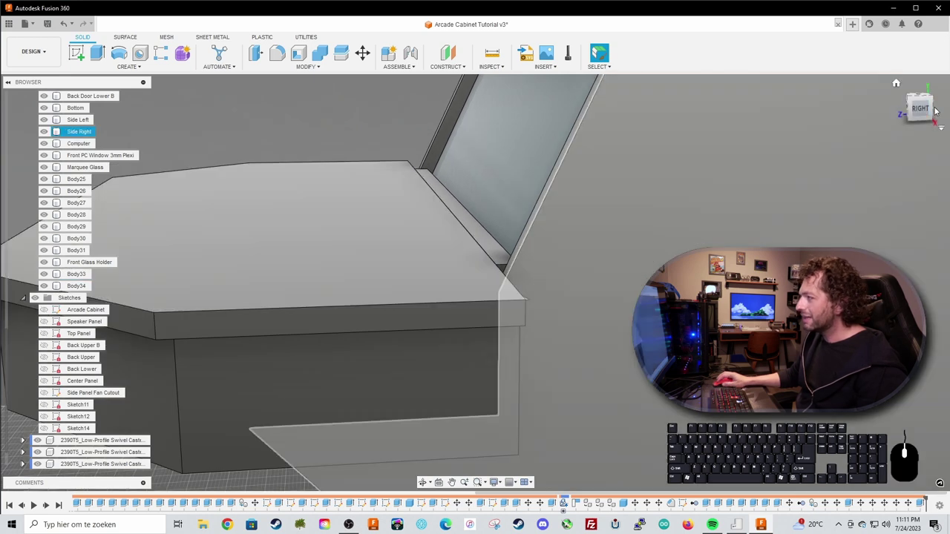
left_click(920, 109)
scroll(460, 224, "up", 2)
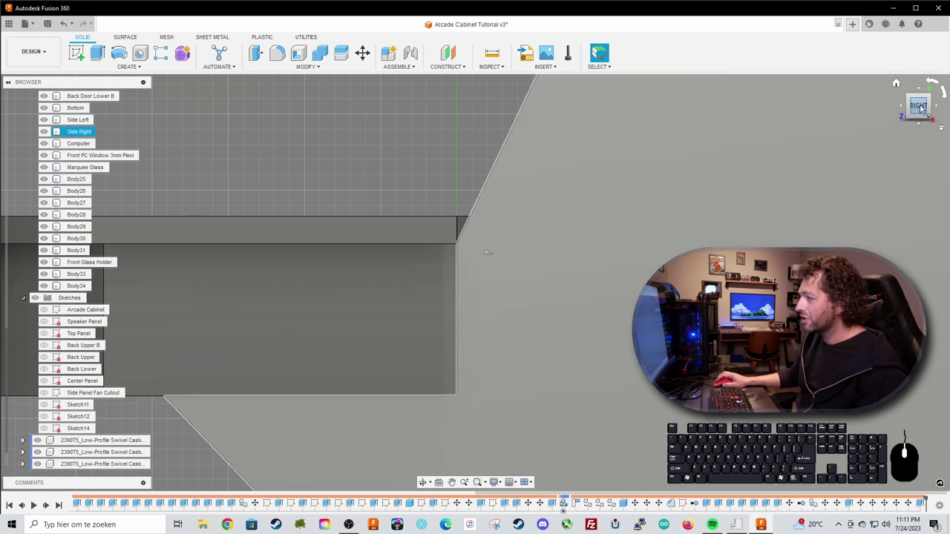
middle_click_drag(475, 226, 503, 245, "shift")
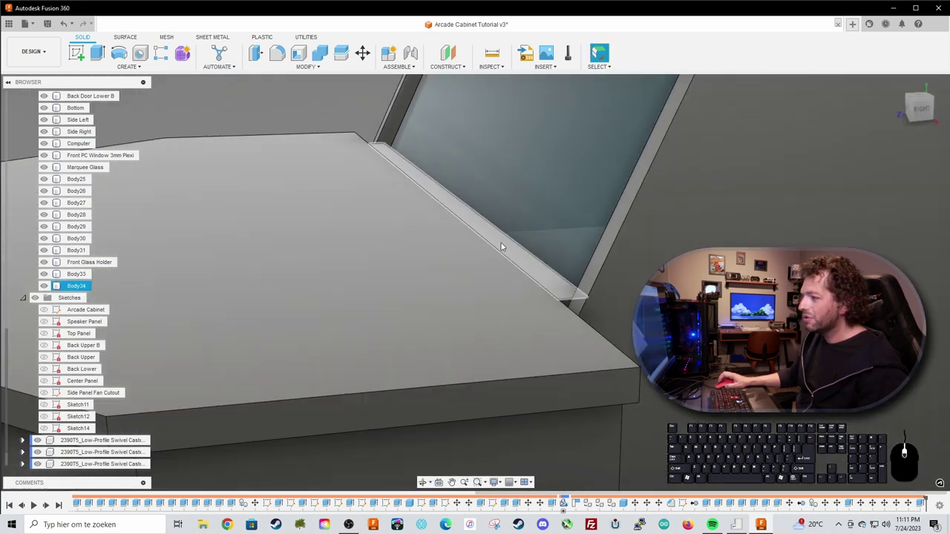
scroll(503, 245, "down", 2)
middle_click_drag(418, 227, 329, 172, "shift")
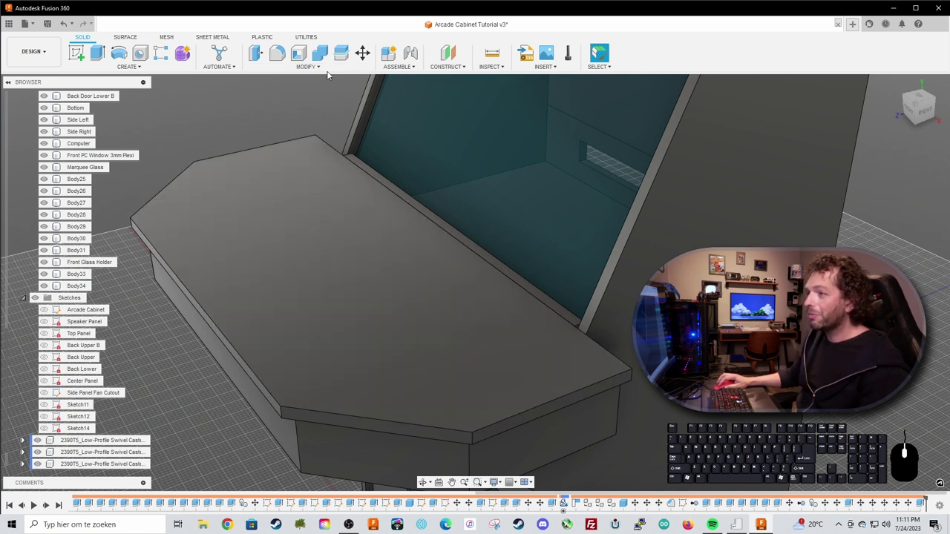
Hide the lid and move the filler strip's front face about 0.78 mm toward the control panel box.
left_click(329, 223)
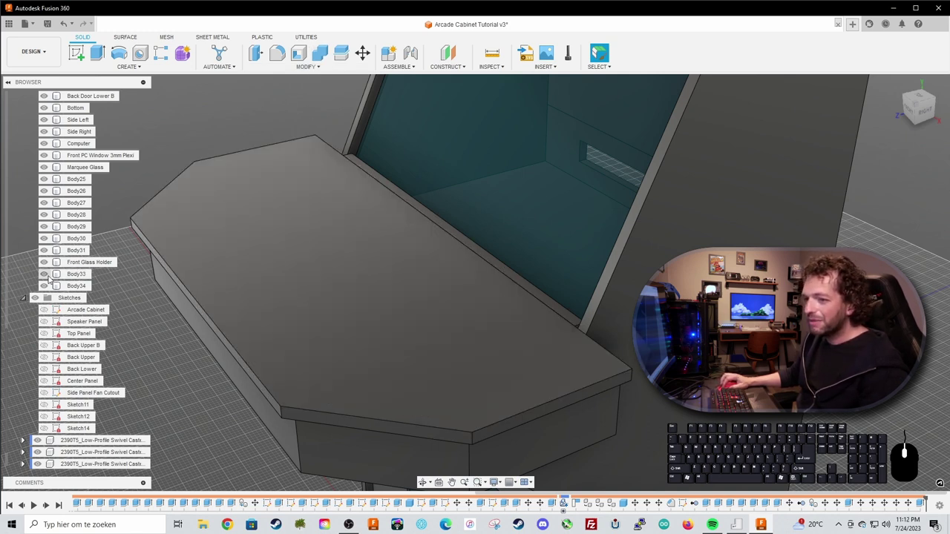
left_click(45, 275)
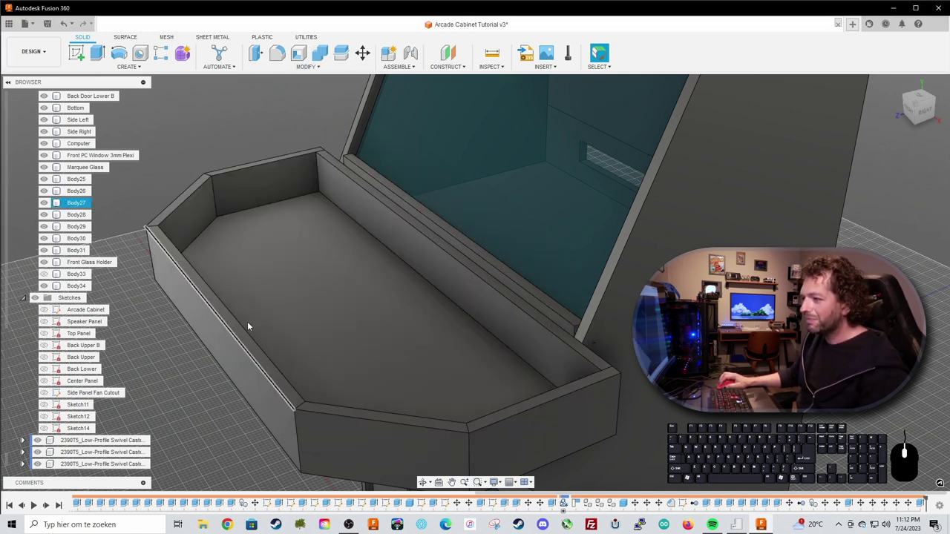
scroll(342, 286, "up", 5)
left_click(457, 228)
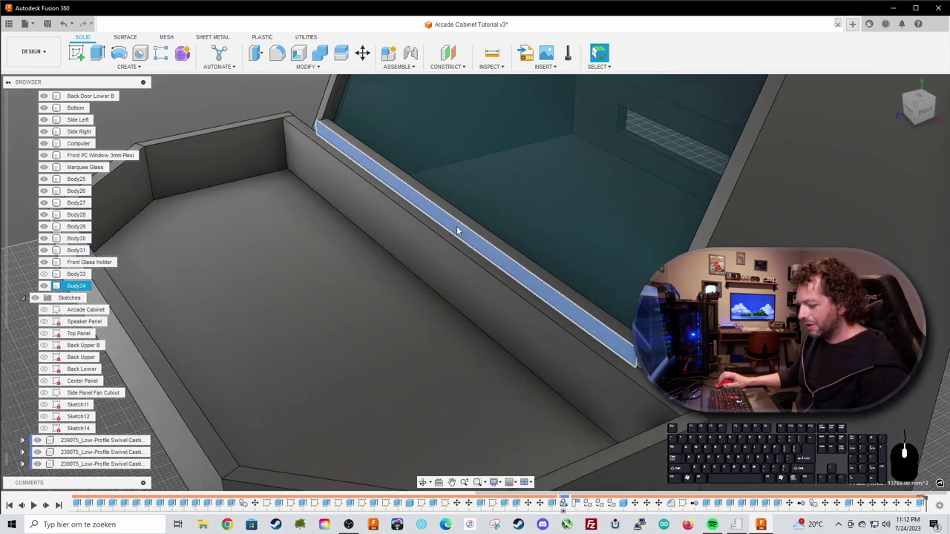
key("m")
left_click_drag(449, 223, 432, 228)
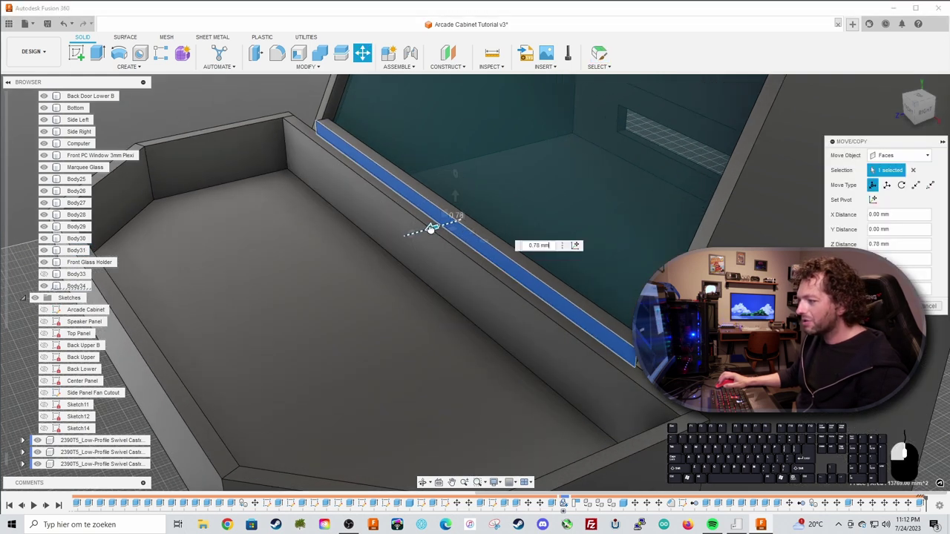
key("Escape")
middle_click_drag(364, 248, 272, 244, "shift")
Show the lid again and join the filler strip to it with Combine, using the lid as target body.
left_click(44, 274)
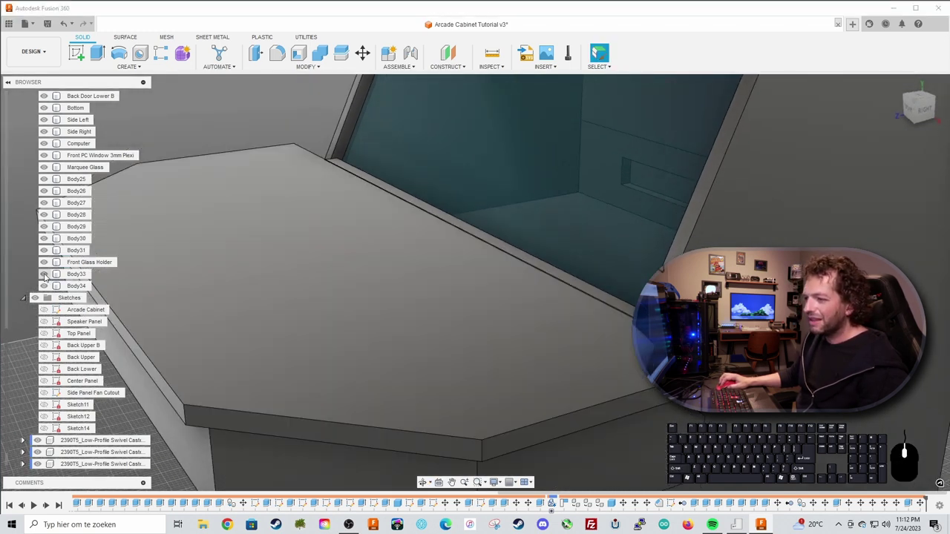
left_click(79, 276)
middle_click_drag(270, 286, 258, 289, "shift")
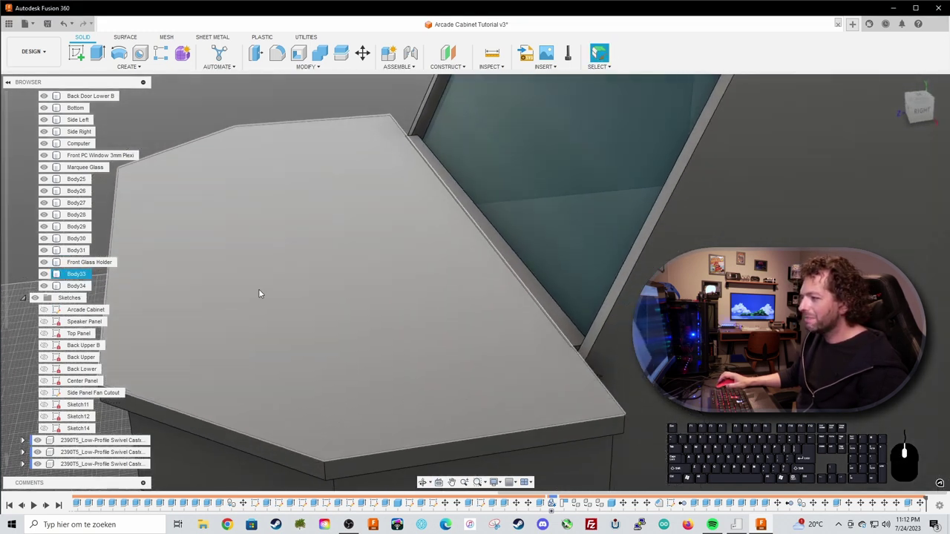
left_click(343, 90)
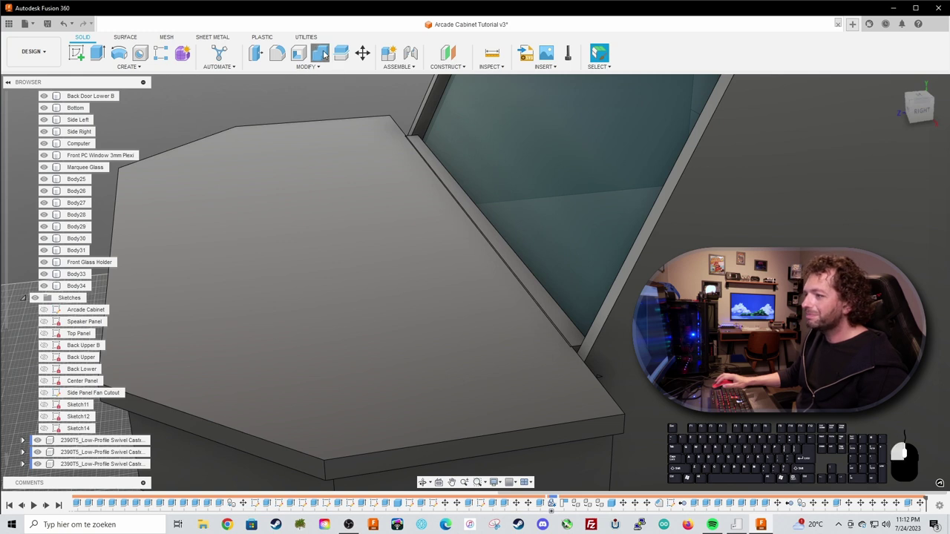
left_click(324, 55)
left_click(364, 218)
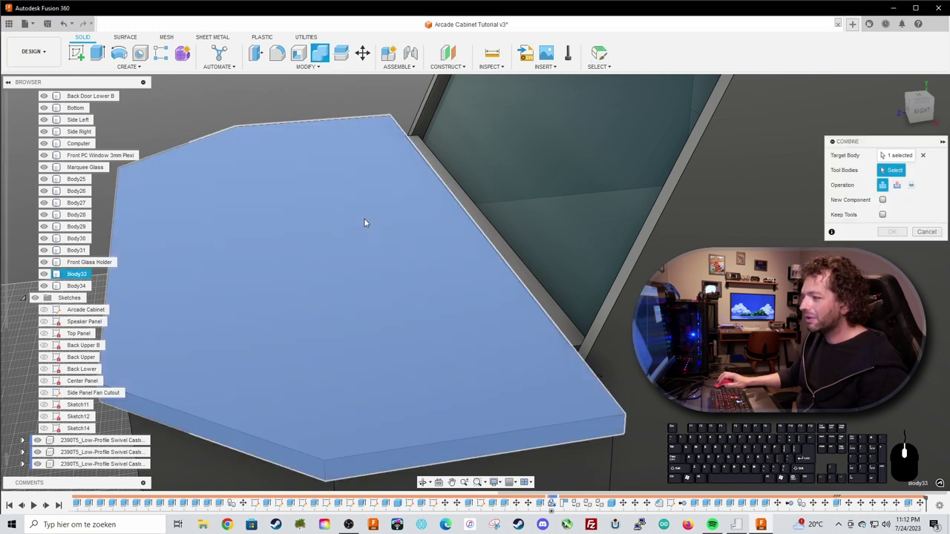
left_click(476, 221)
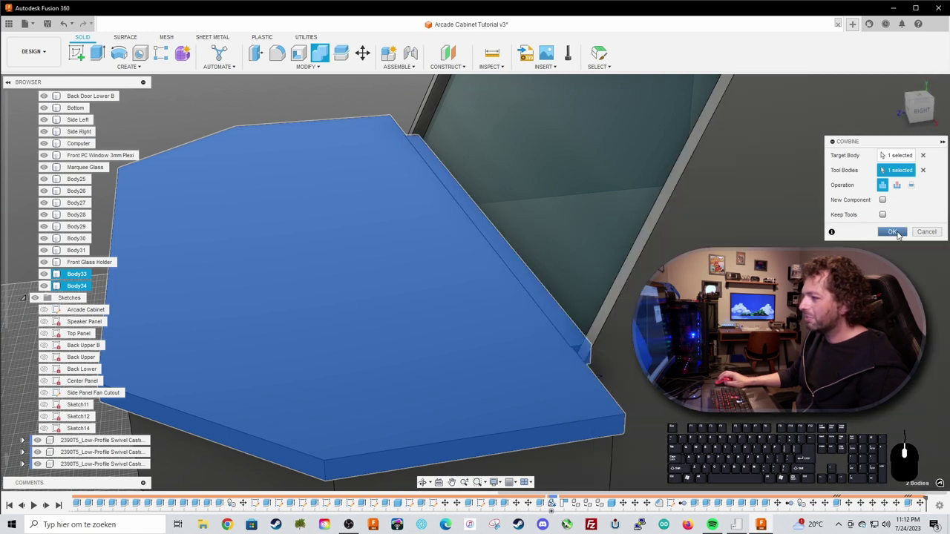
left_click(893, 231)
Examine the combined lid body and its seam along the rear filler strip.
scroll(395, 285, "down", 3)
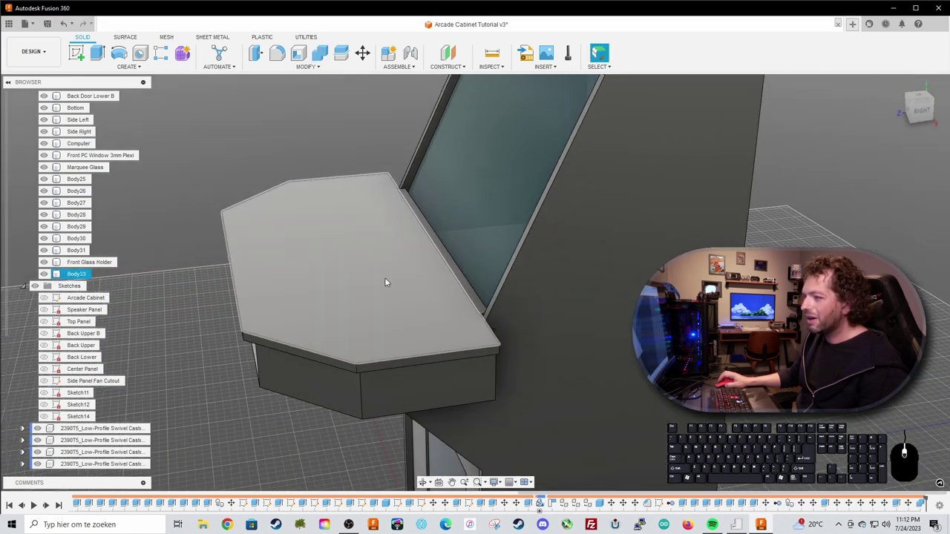
left_click(75, 274)
middle_click_drag(192, 325, 177, 326, "shift")
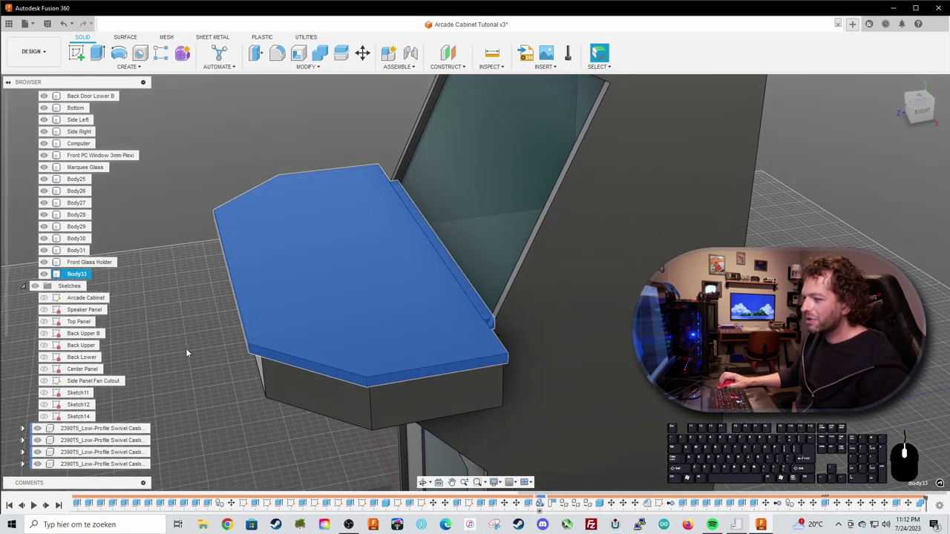
left_click(186, 349)
scroll(480, 306, "up", 4)
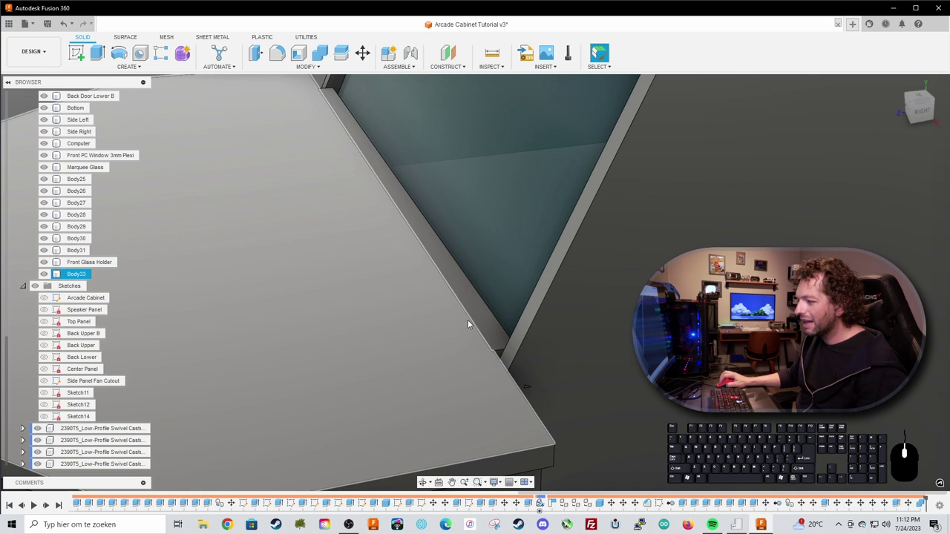
left_click(244, 299)
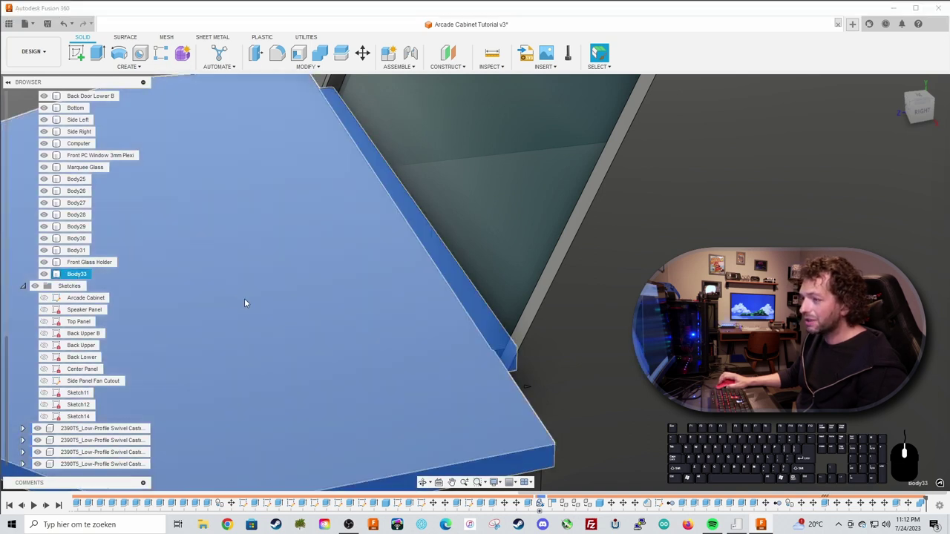
scroll(244, 299, "down", 5)
left_click(216, 135)
scroll(209, 130, "up", 1)
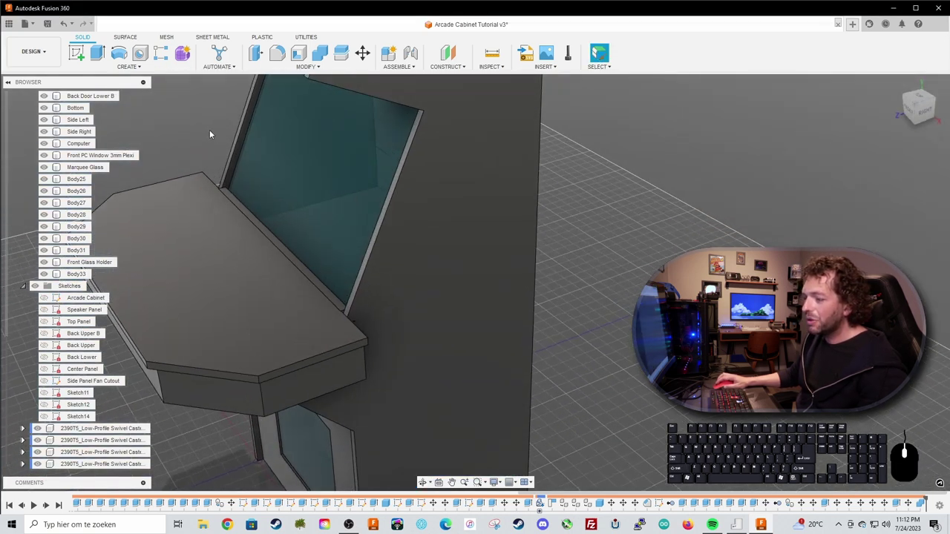
Move the top face of the lid's rear strip upward so it stands above the lid's surface.
scroll(223, 190, "up", 4)
left_click(264, 292)
key("m")
left_click_drag(257, 268, 258, 259)
key("Return")
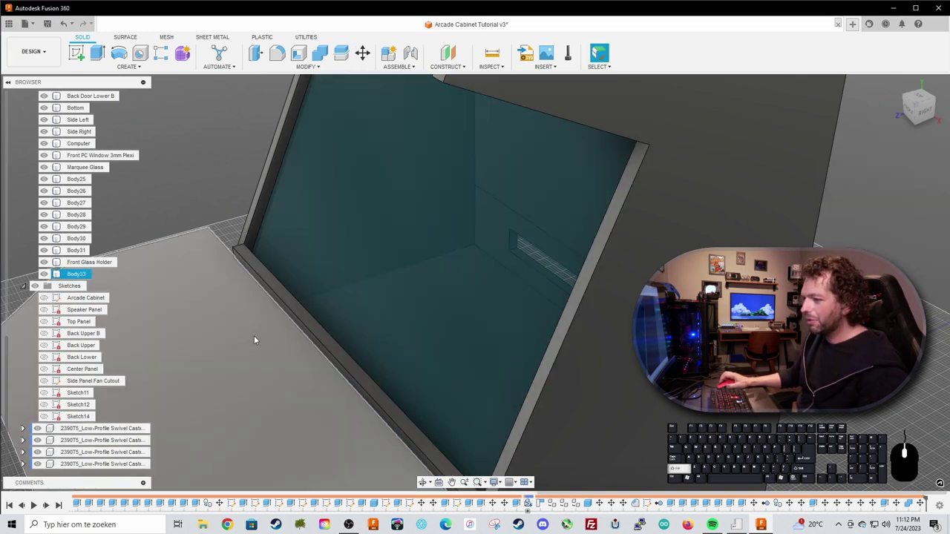
Delete the raised rear strip's front face so the strip merges into the lid's top surface.
middle_click_drag(254, 338, 254, 319, "shift")
scroll(341, 363, "up", 2)
left_click(368, 363)
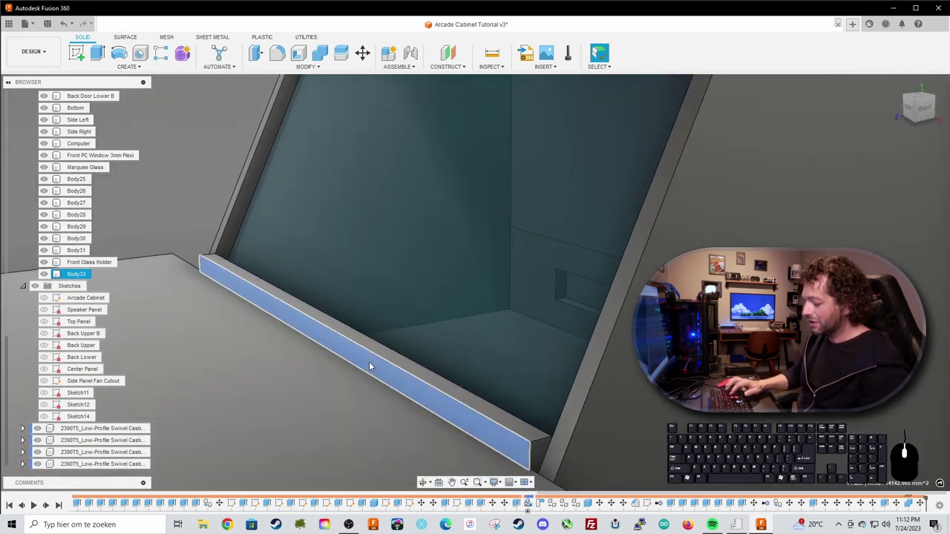
scroll(368, 361, "down", 8)
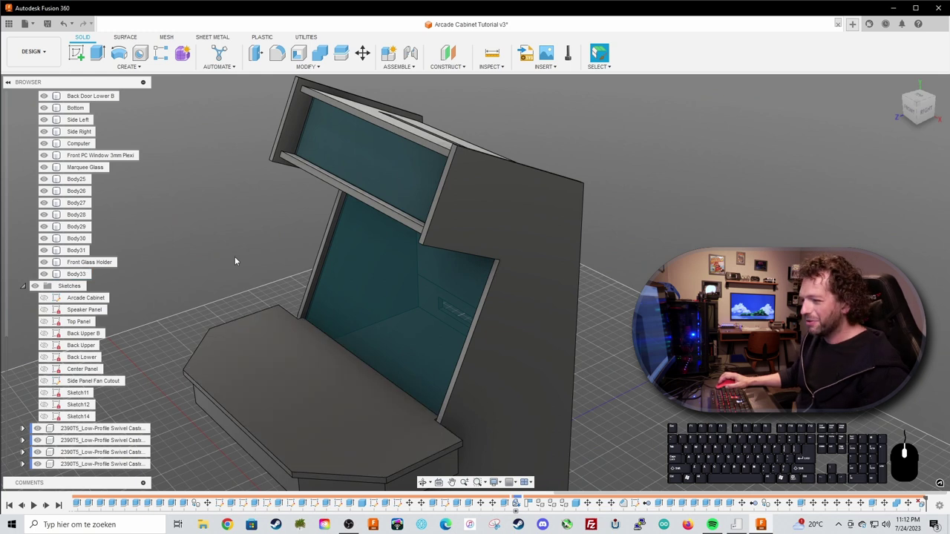
Rename the combined lid body as Controlpanel Top.
left_click(80, 275)
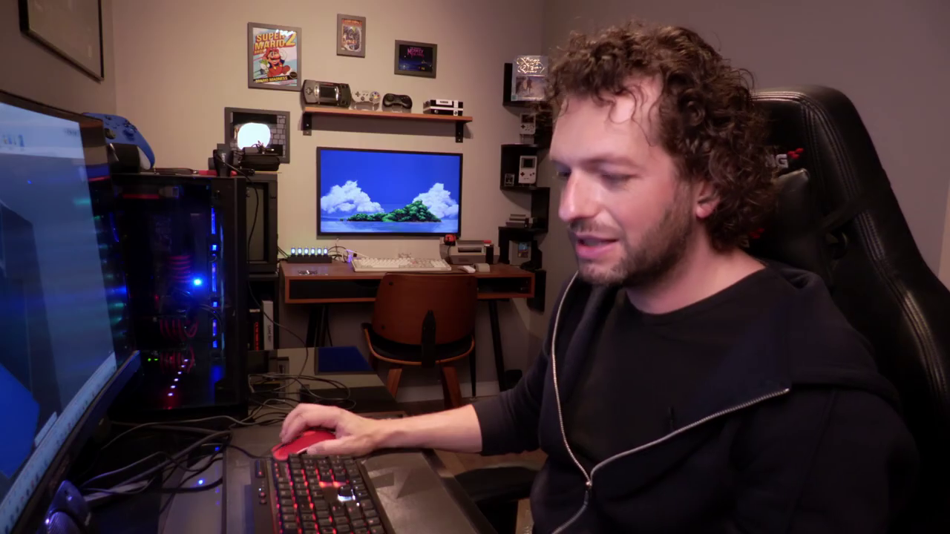
double_click(80, 275)
type("Controlpanel Top")
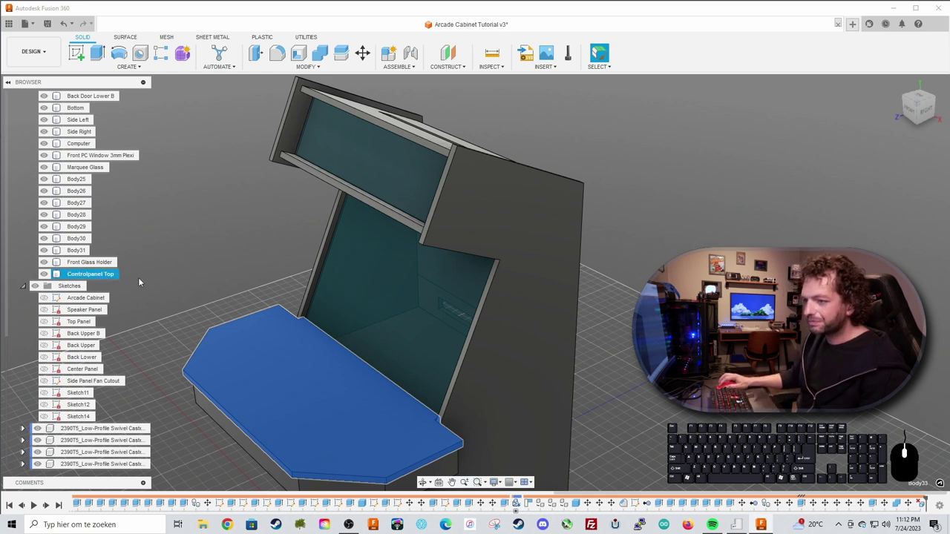
left_click(168, 271)
middle_click_drag(167, 270, 226, 260, "shift")
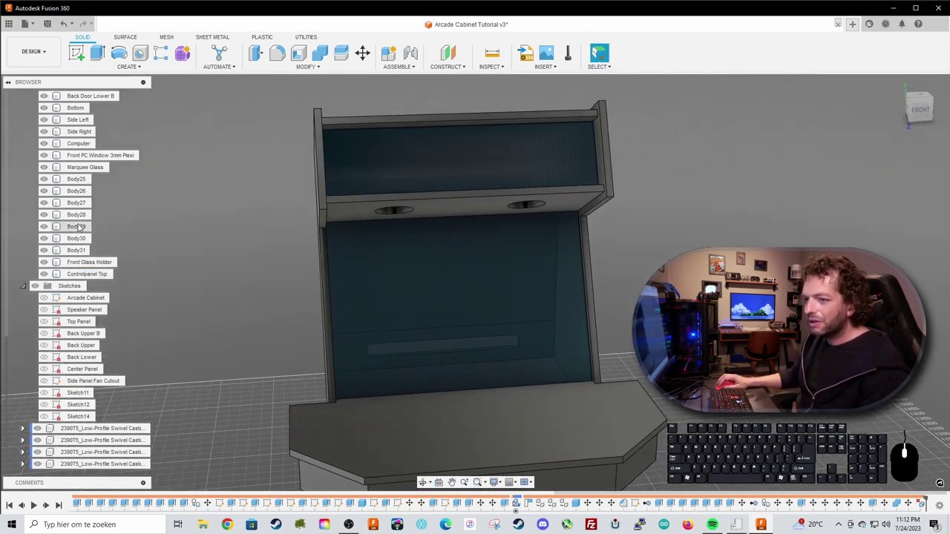
Rename the control panel box's left, left front and front panels as CP Left, CP Left Front and CP Front.
left_click(76, 180)
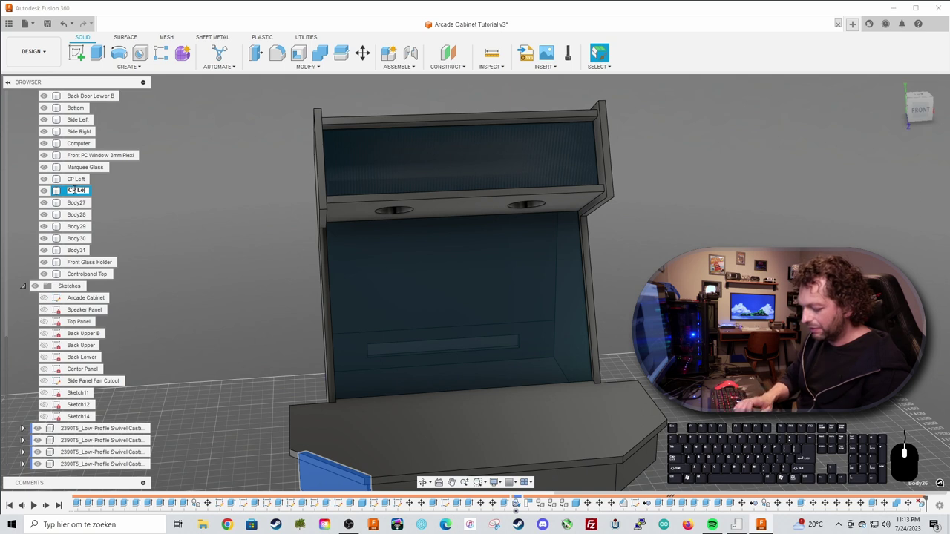
double_click(77, 204)
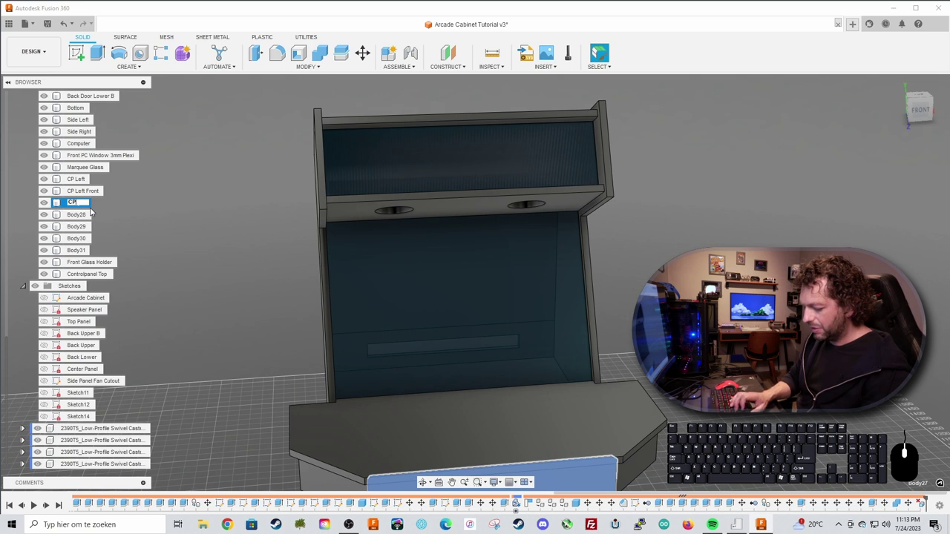
type("CP Front")
key("Return")
Rename the box's angled right front panel as CP Right Front and its right side panel as CP Right.
double_click(92, 216)
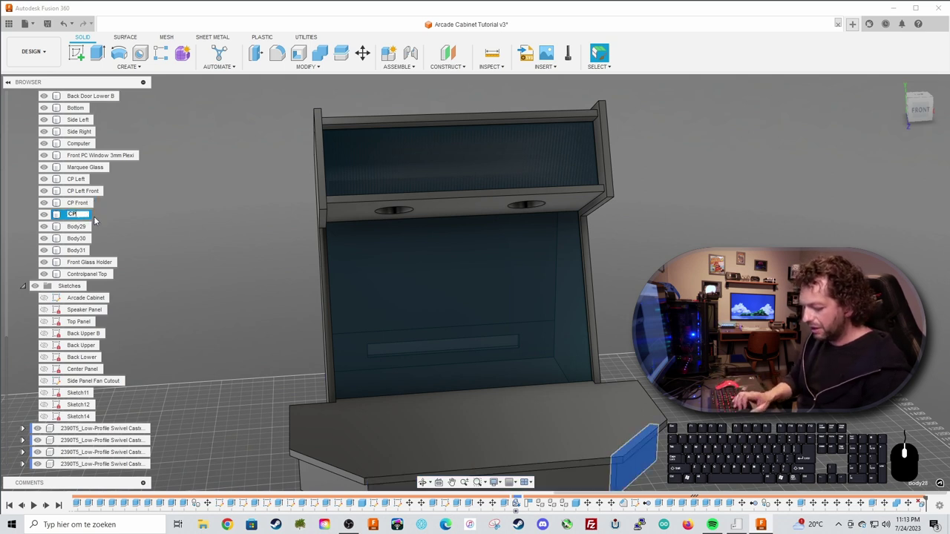
type("CP Right Front")
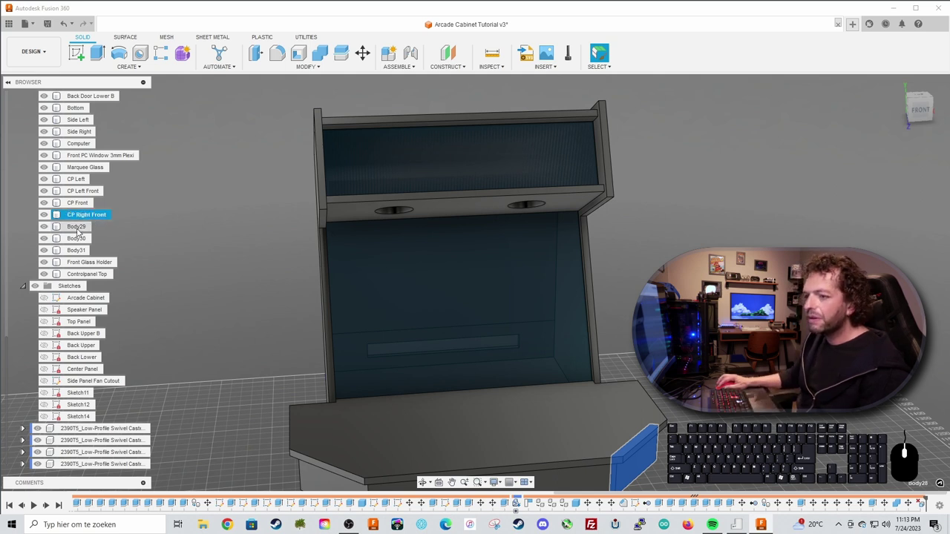
left_click(76, 229)
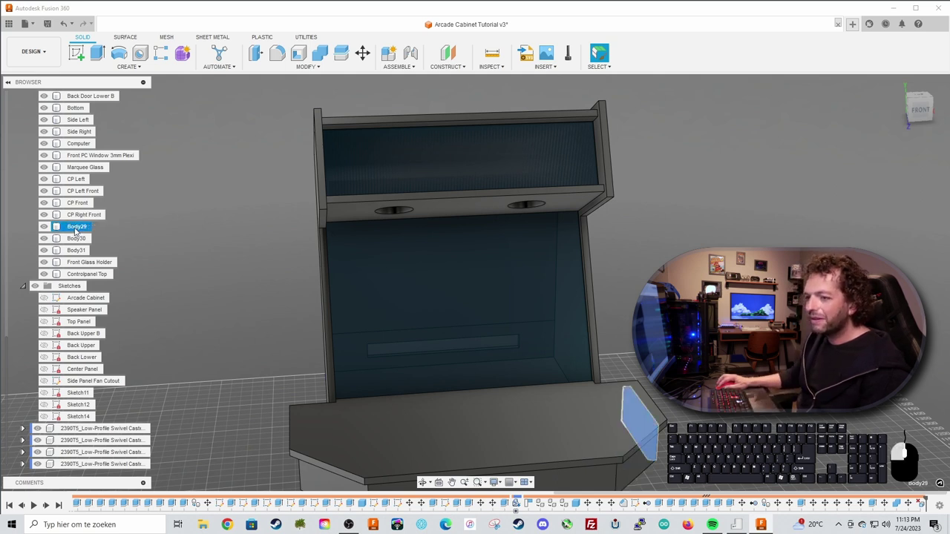
double_click(77, 227)
type("CP Right")
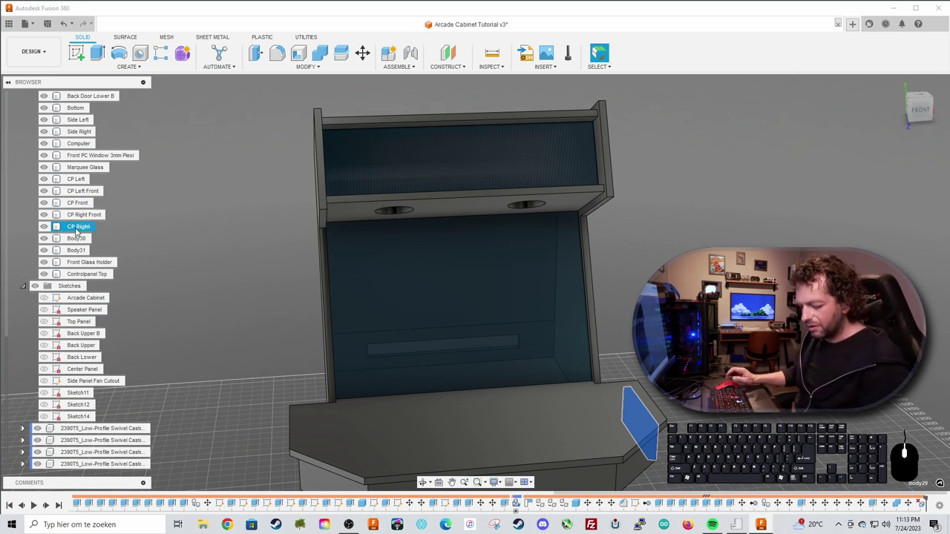
Rename the box's rear panel as CP Back and its bottom panel as CP Bottom.
left_click(77, 238)
double_click(76, 239)
type("CP")
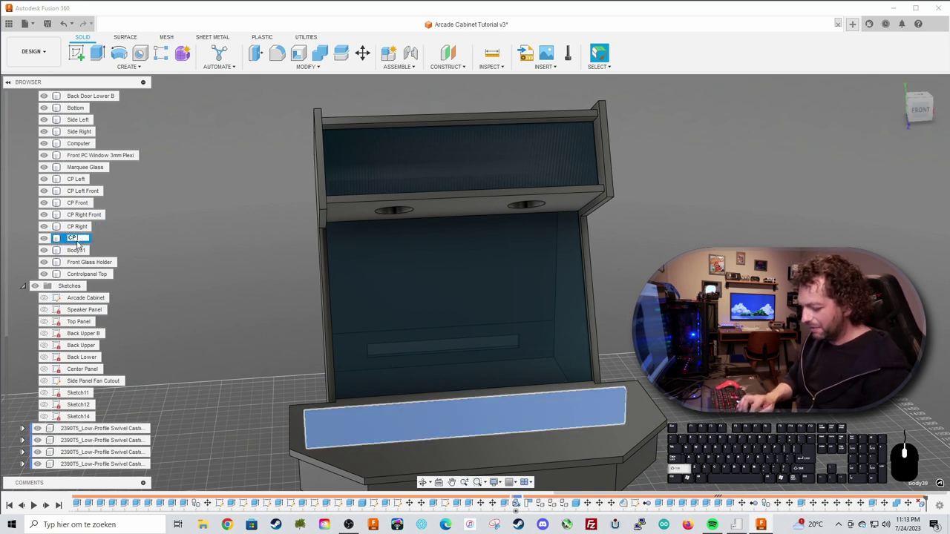
key("Return")
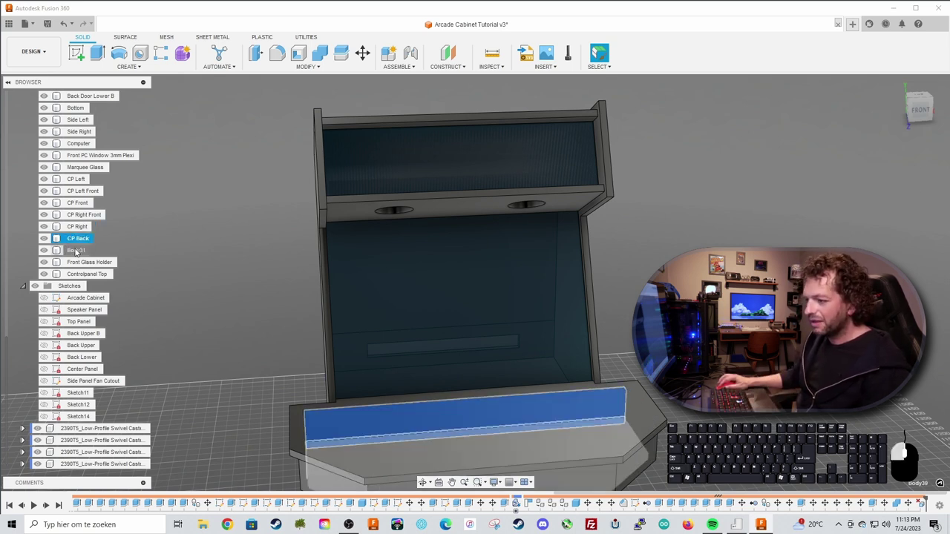
left_click(77, 250)
double_click(77, 250)
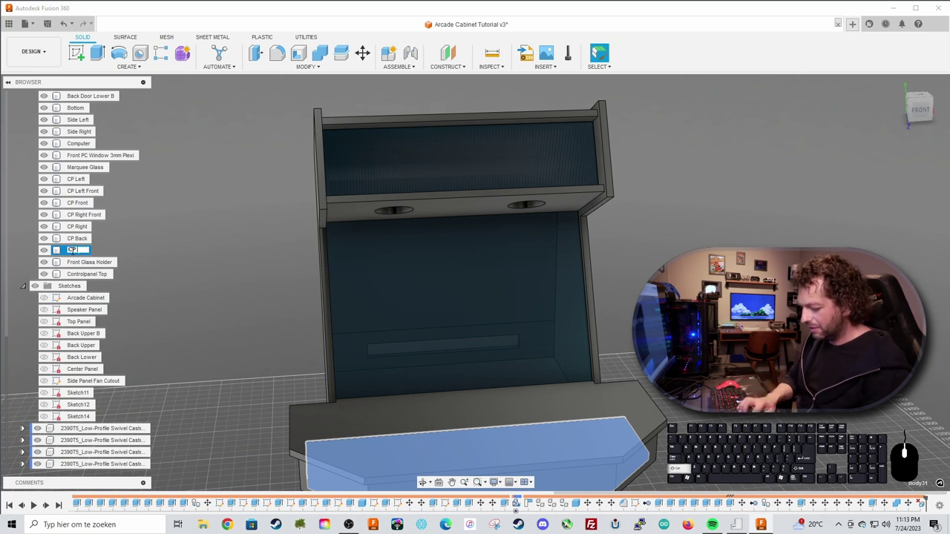
key("Return")
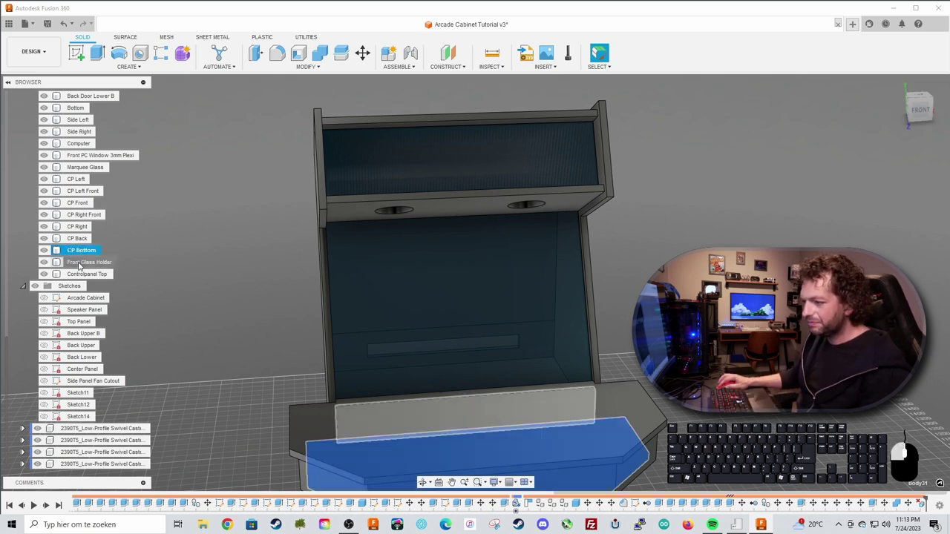
Hide the Side Right body to expose the control panel lid's rear corner.
left_click(209, 264)
scroll(226, 270, "down", 3)
mouse_move(226, 270)
middle_mouse_down("shift")
mouse_move(201, 287)
mouse_move(241, 281)
mouse_move(229, 272)
mouse_move(245, 269)
mouse_move(232, 282)
middle_mouse_up("shift")
scroll(241, 281, "up", 3)
left_click(232, 287)
middle_click_drag(301, 292, 365, 313, "shift")
left_click(466, 356)
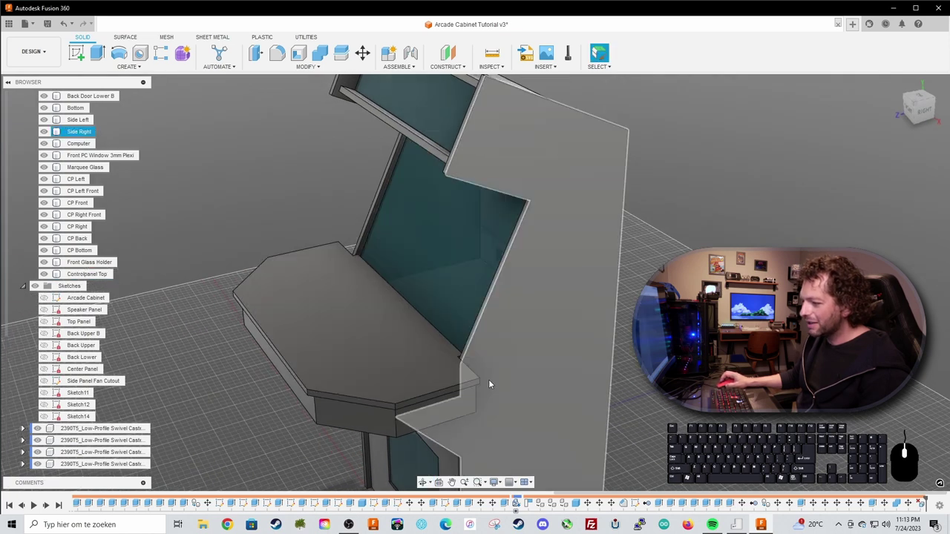
scroll(467, 362, "up", 6)
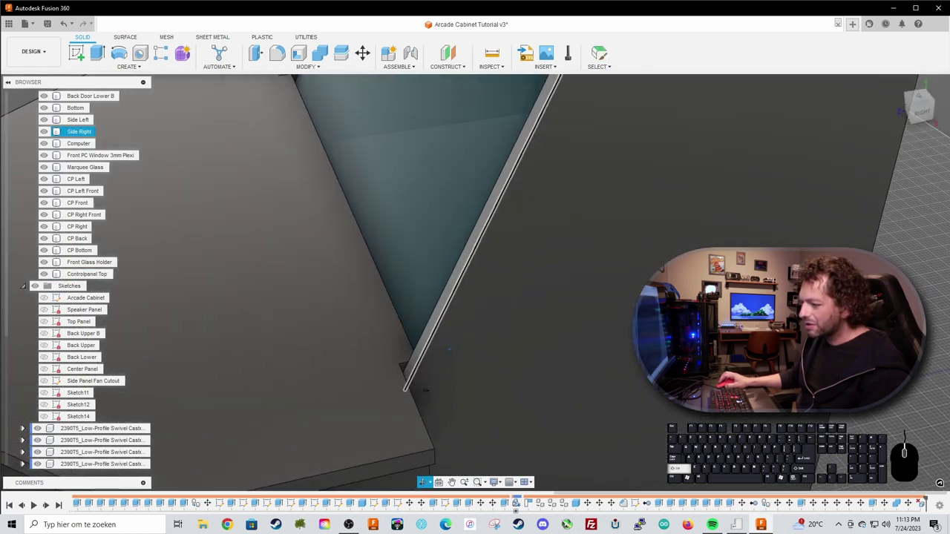
left_click(435, 386)
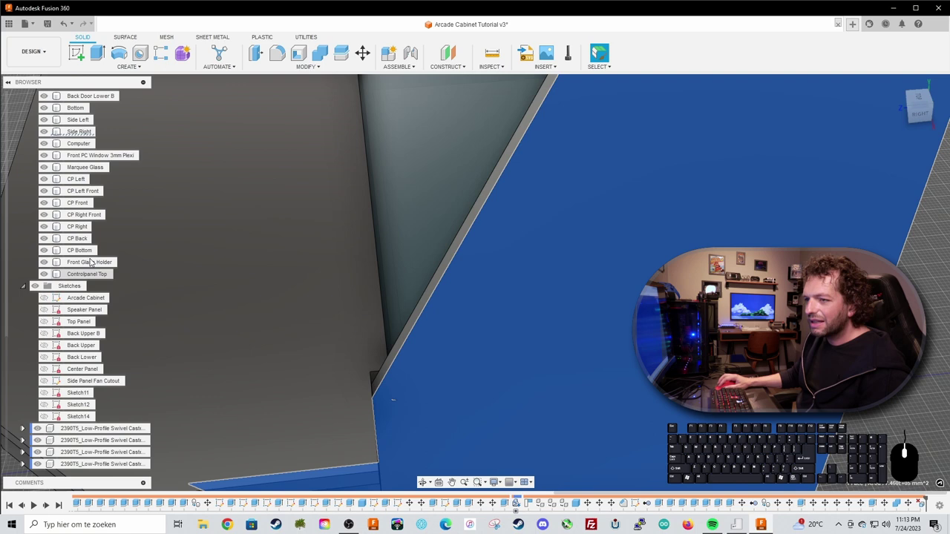
left_click(45, 131)
Hide the Side Left body to expose the other end of the control panel lid.
scroll(399, 269, "down", 5)
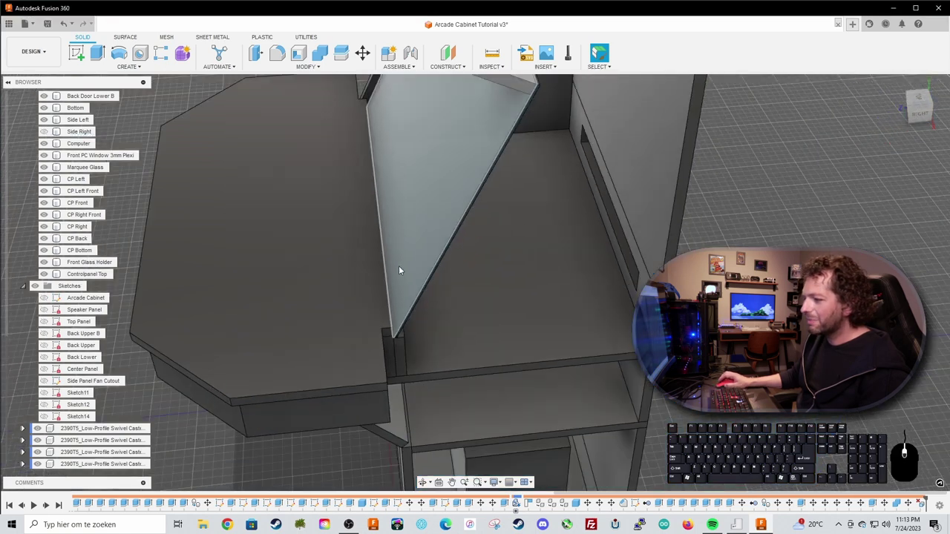
middle_click_drag(319, 218, 412, 310, "shift")
left_click(412, 309)
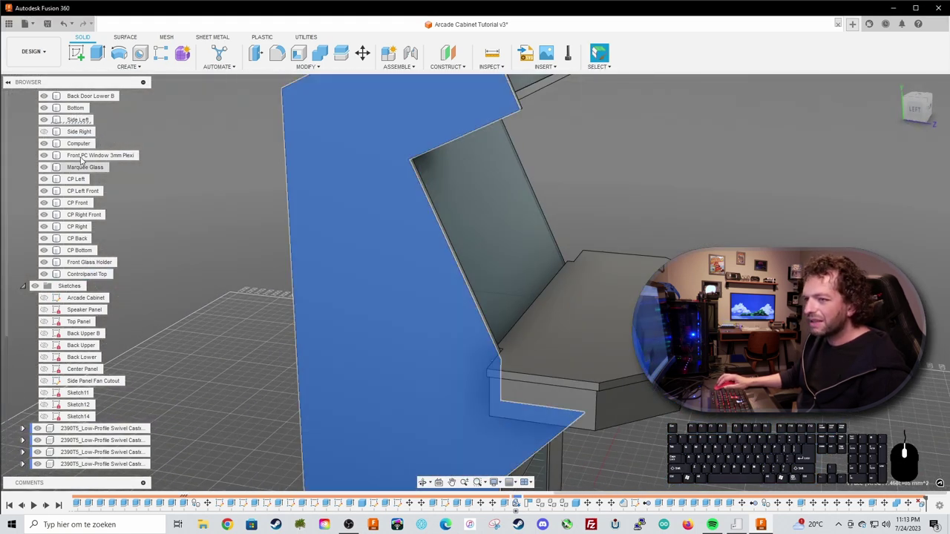
left_click(43, 119)
Fillet the two inner vertical edges of the lid's rear side notches with an 18 mm radius.
middle_click_drag(182, 270, 290, 305, "shift")
scroll(568, 333, "up", 5)
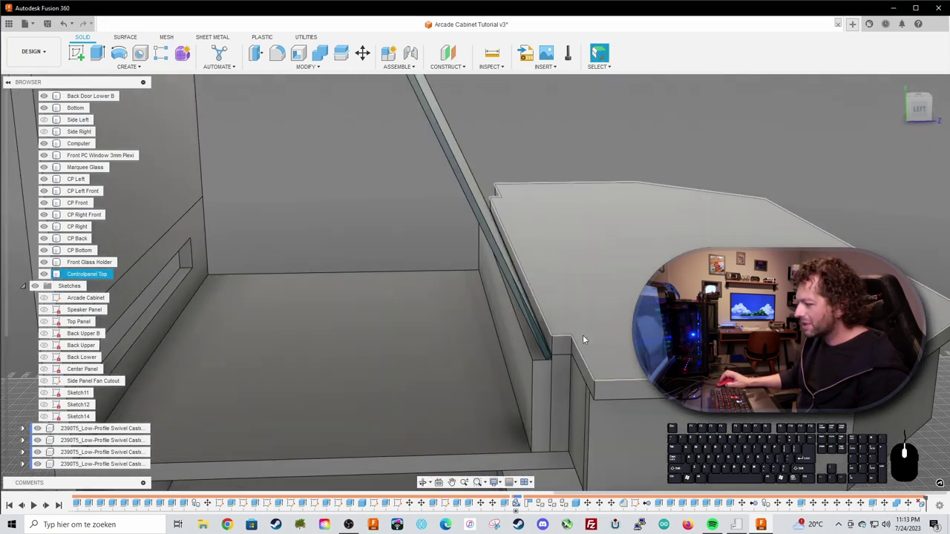
middle_click_drag(585, 366, 407, 256, "shift")
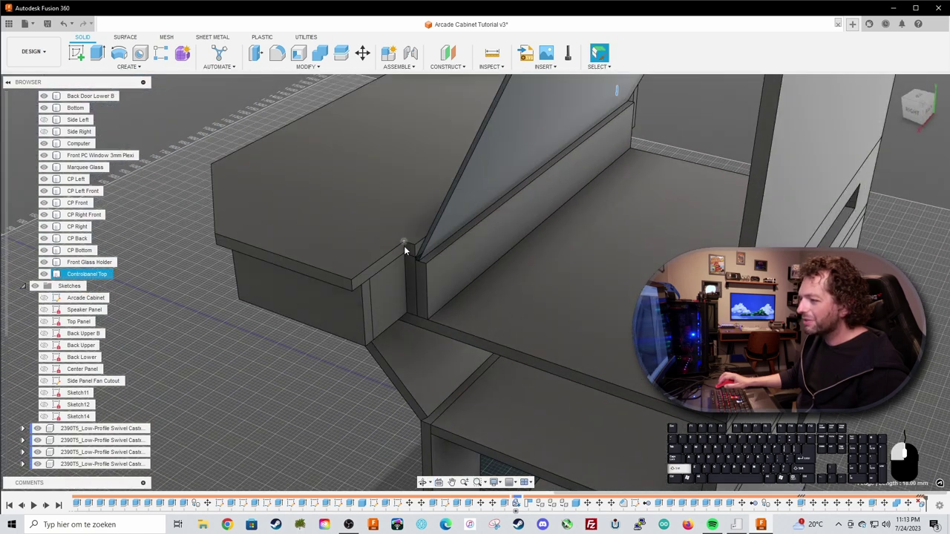
scroll(405, 249, "up", 3)
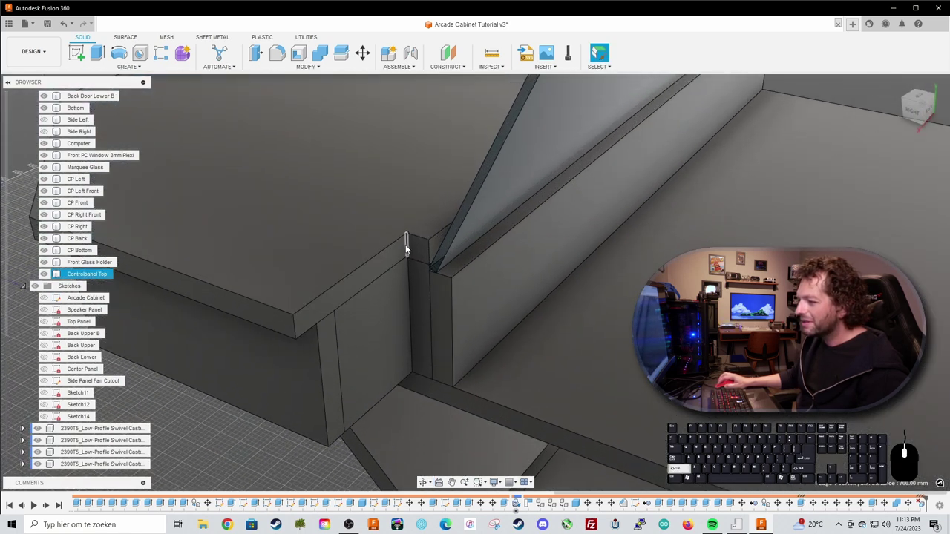
middle_click_drag(406, 247, 243, 328, "shift")
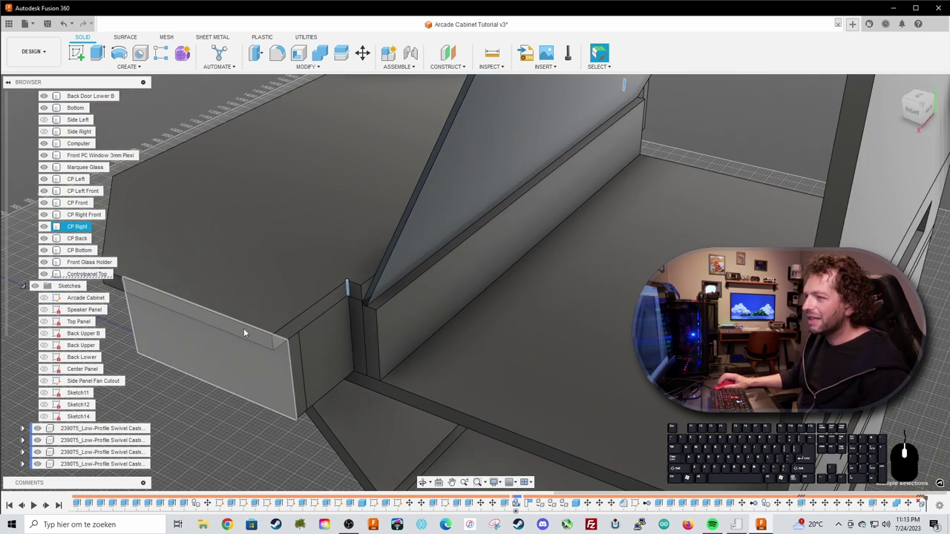
left_click(277, 56)
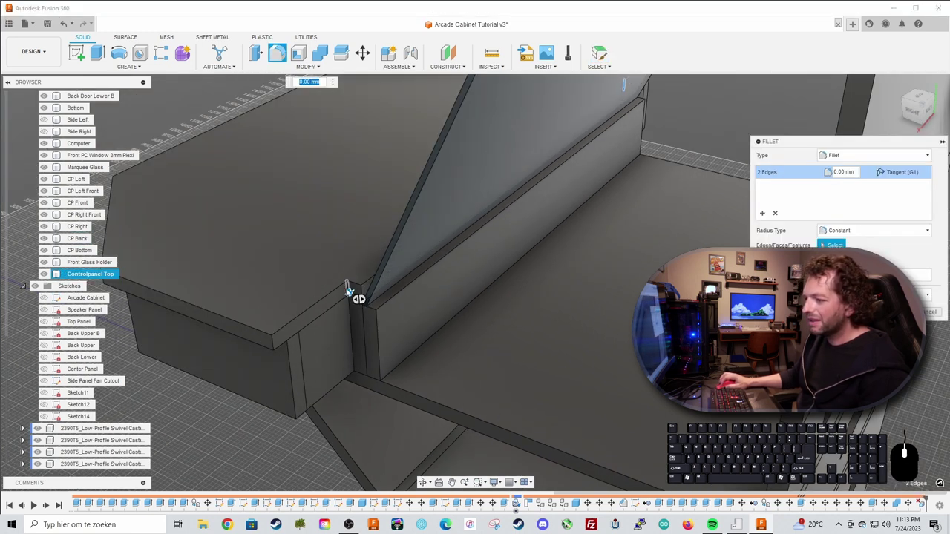
left_click_drag(349, 291, 350, 298)
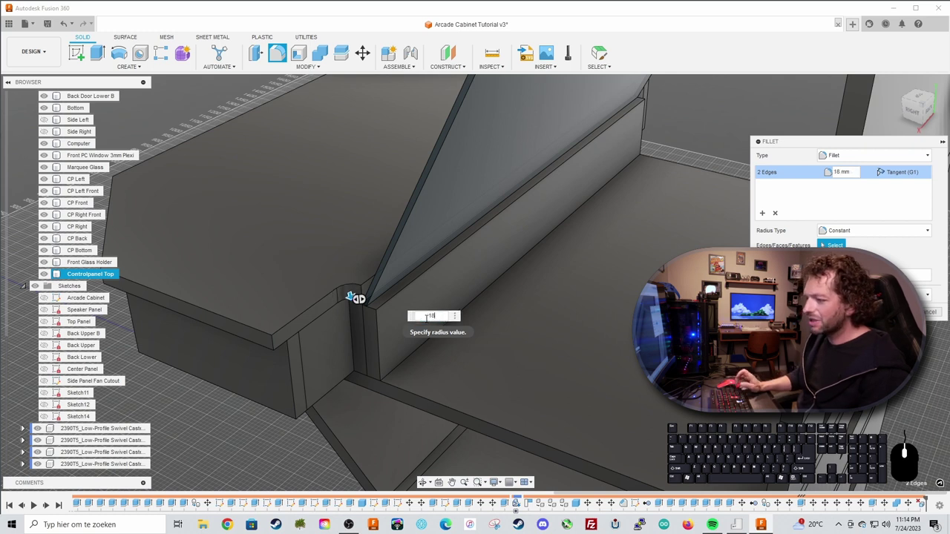
key("Return")
Fillet the two outer rear corner edges of the control panel lid.
mouse_move(252, 433)
middle_mouse_down("shift")
mouse_move(282, 416)
mouse_move(319, 420)
mouse_move(256, 431)
middle_mouse_up("shift")
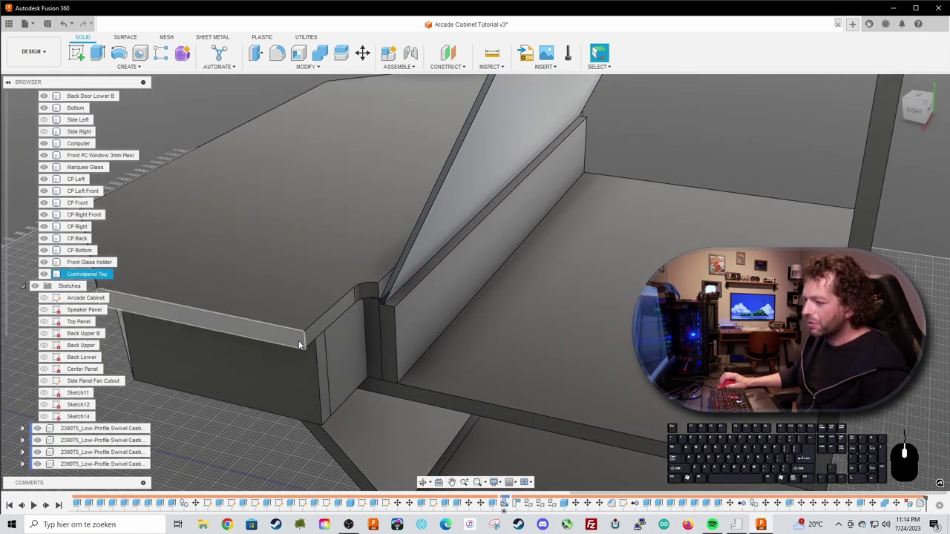
middle_click_drag(332, 319, 438, 350, "shift")
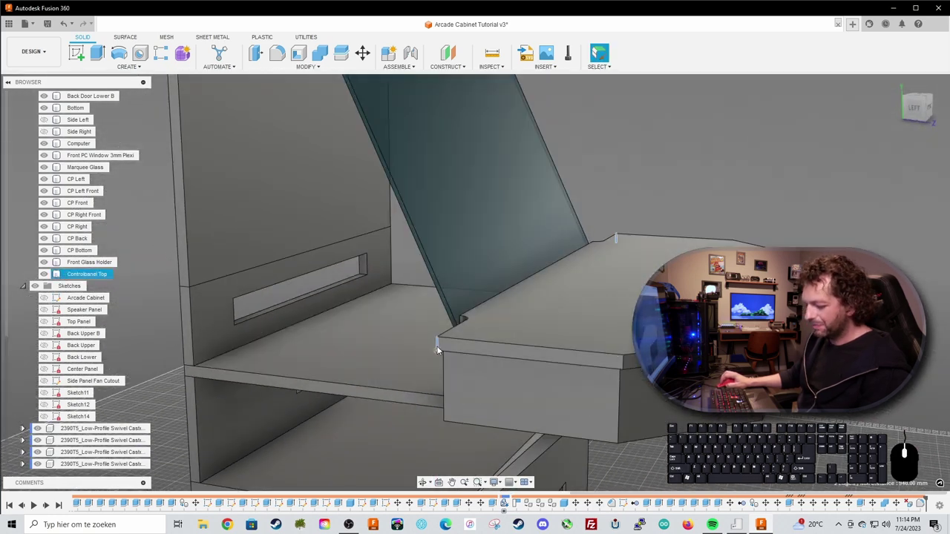
left_click(438, 350)
left_click(276, 53)
type("1")
key("Return")
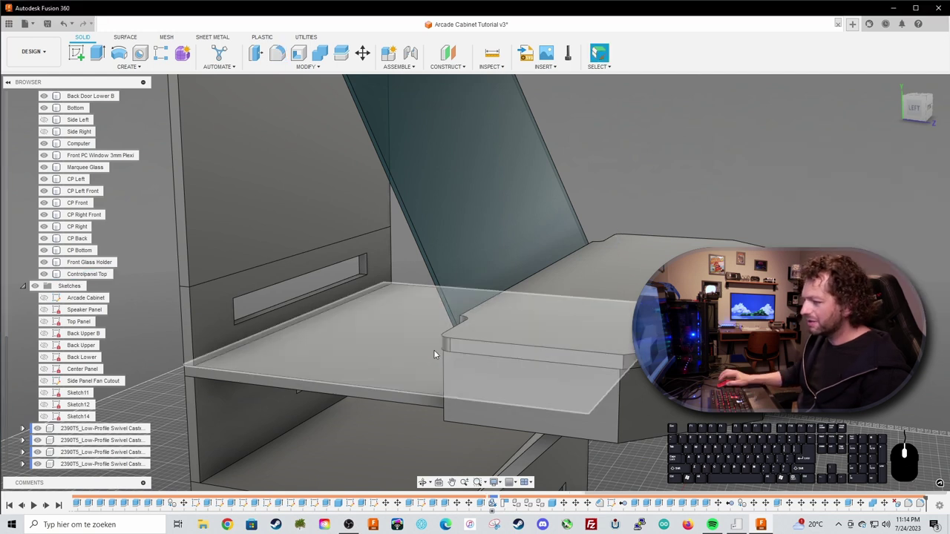
Fillet the four vertical corner edges along the front and angled sides of the control panel lid.
middle_click_drag(438, 352, 631, 334, "shift")
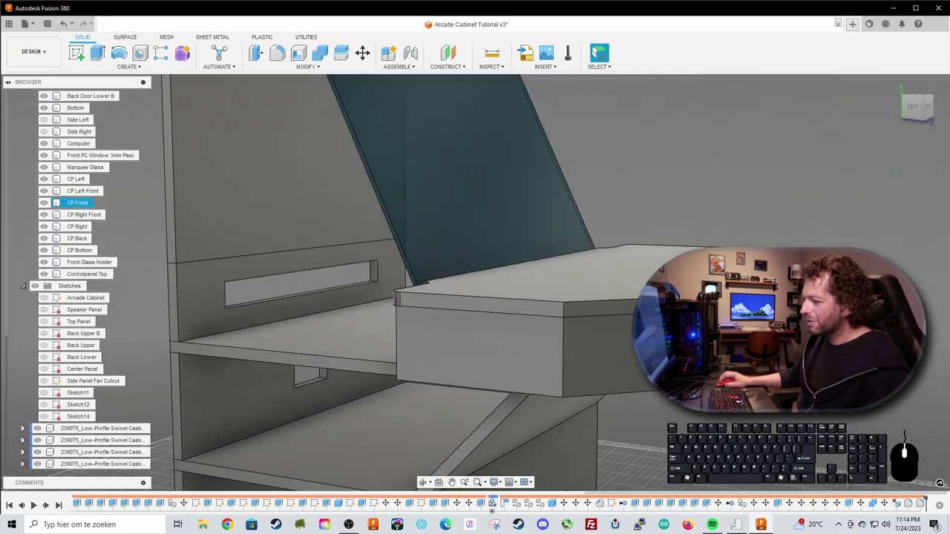
middle_click_drag(565, 308, 627, 380, "shift")
left_click(626, 384, "shift")
left_click(486, 425, "shift")
scroll(474, 400, "down", 2)
middle_click_drag(420, 392, 453, 389, "shift")
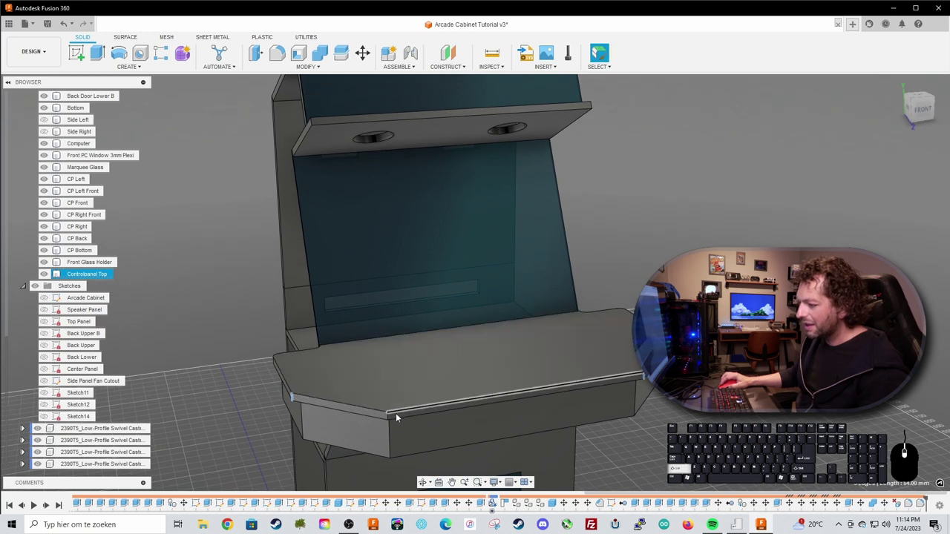
scroll(395, 415, "up", 2, "shift")
left_click(384, 422)
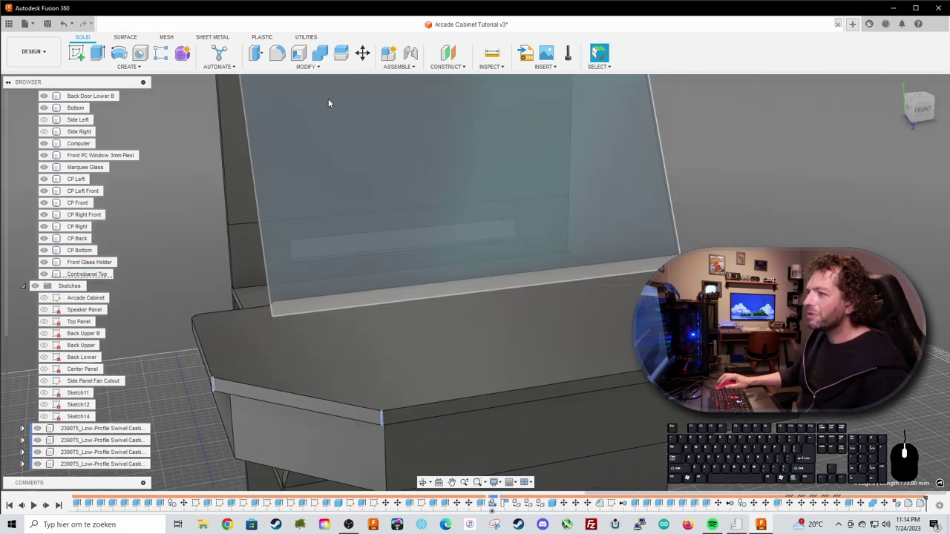
left_click(277, 53)
left_click_drag(379, 420, 381, 418)
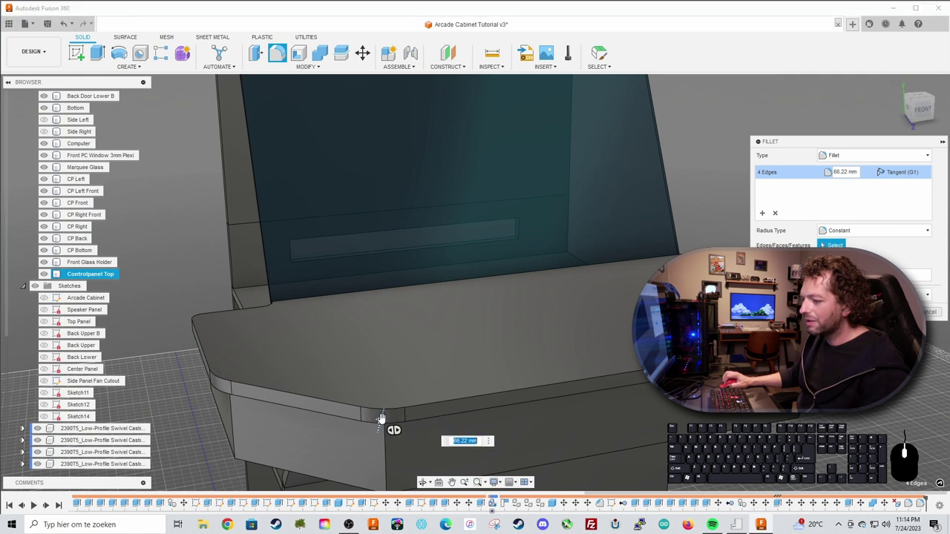
left_click(464, 441)
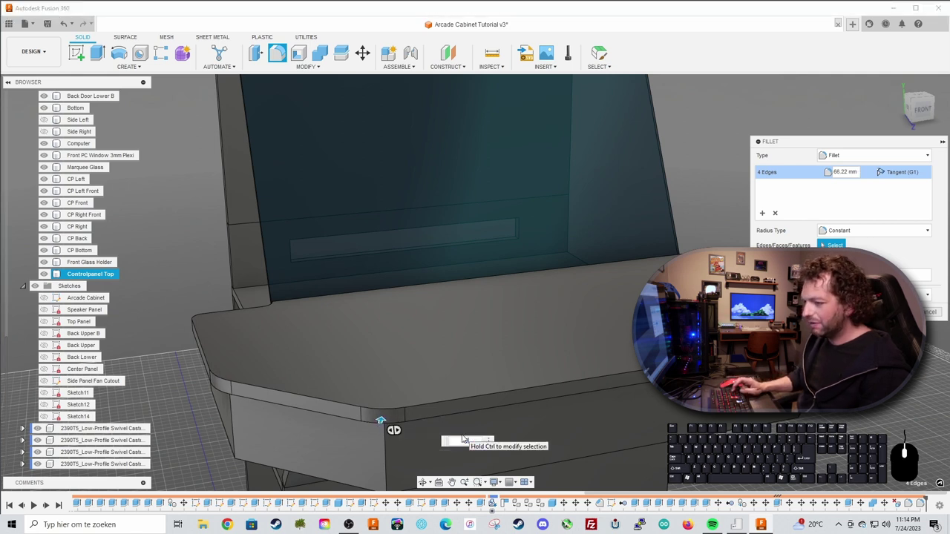
key("Return")
Show the Side Left and Side Right bodies again.
middle_click_drag(501, 432, 488, 358, "shift")
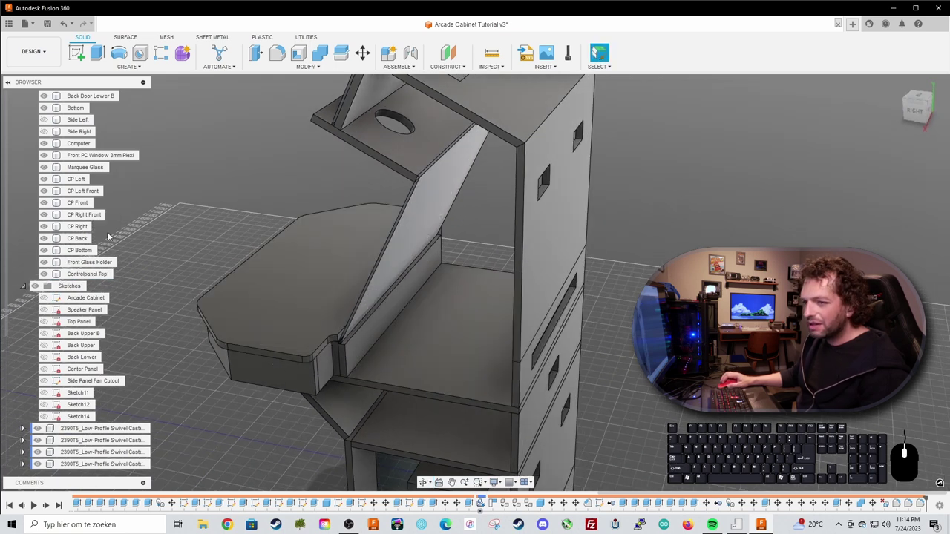
scroll(89, 223, "up", 3)
left_click(43, 191)
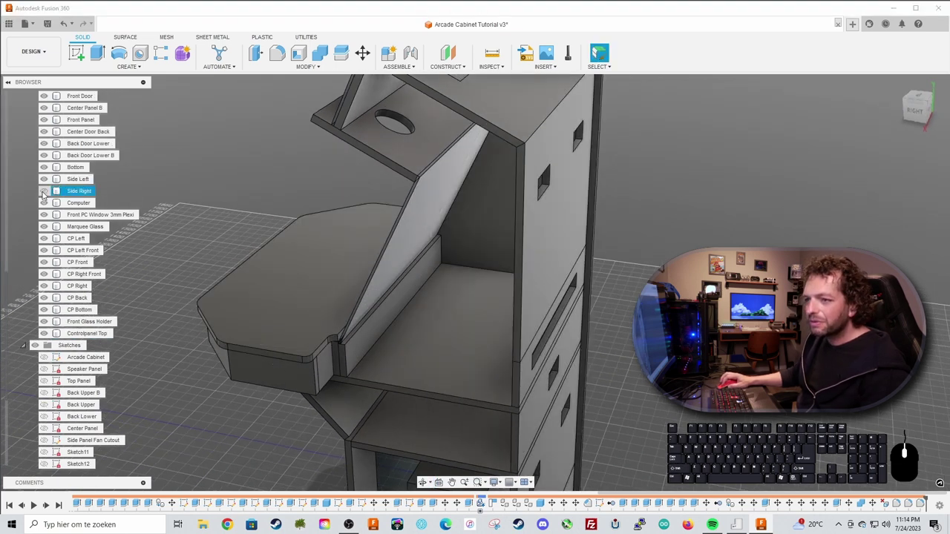
Examine how the lid's rounded rear corner meets the right side panel.
left_click(193, 230)
scroll(194, 229, "up", 2)
scroll(191, 225, "down", 1)
middle_click_drag(189, 225, 185, 208, "shift")
scroll(190, 249, "up", 3)
middle_click_drag(201, 254, 260, 305, "shift")
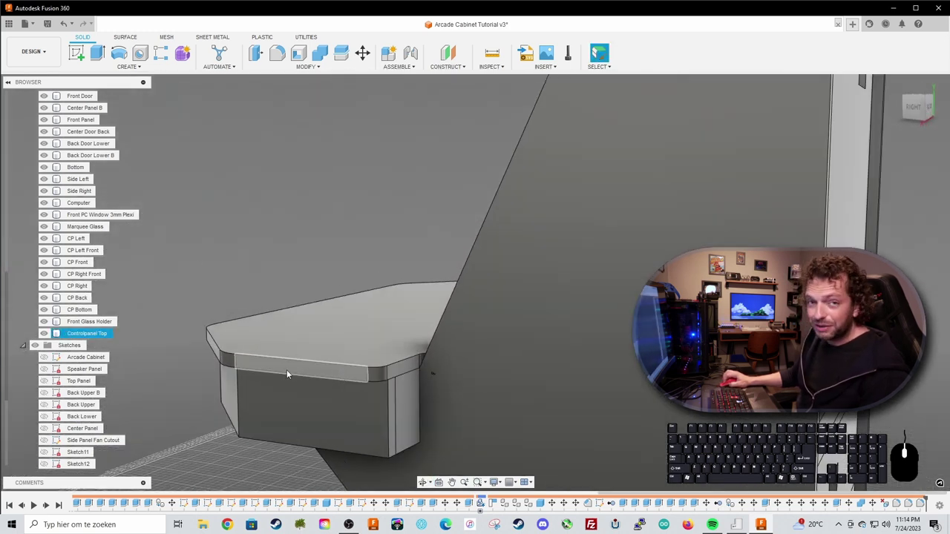
scroll(286, 370, "up", 8)
middle_click_drag(334, 342, 580, 328, "shift")
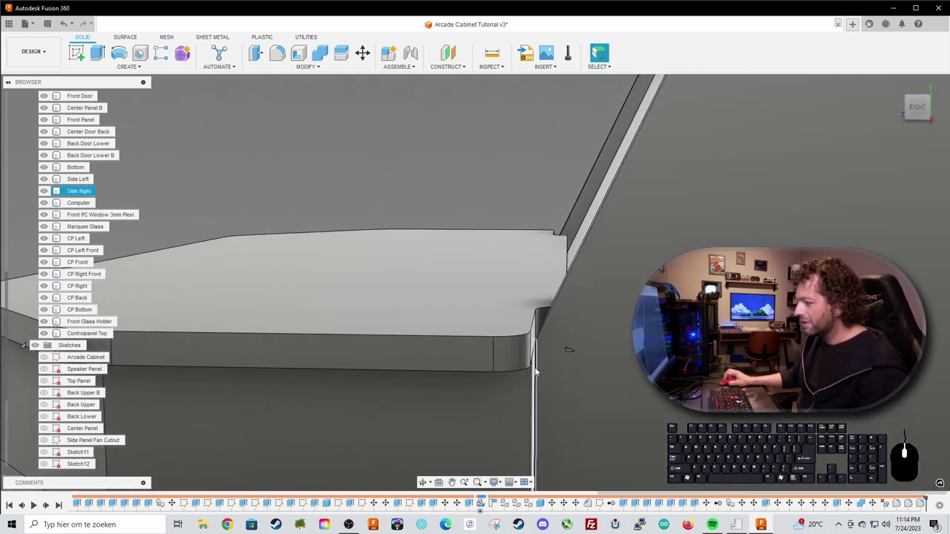
Move the lid's rear overhang face and adjoining rounded notch face beside the right side panel by -2 mm, away from the panel.
scroll(530, 337, "up", 2)
middle_click_drag(530, 338, 508, 336, "shift")
left_click(434, 354)
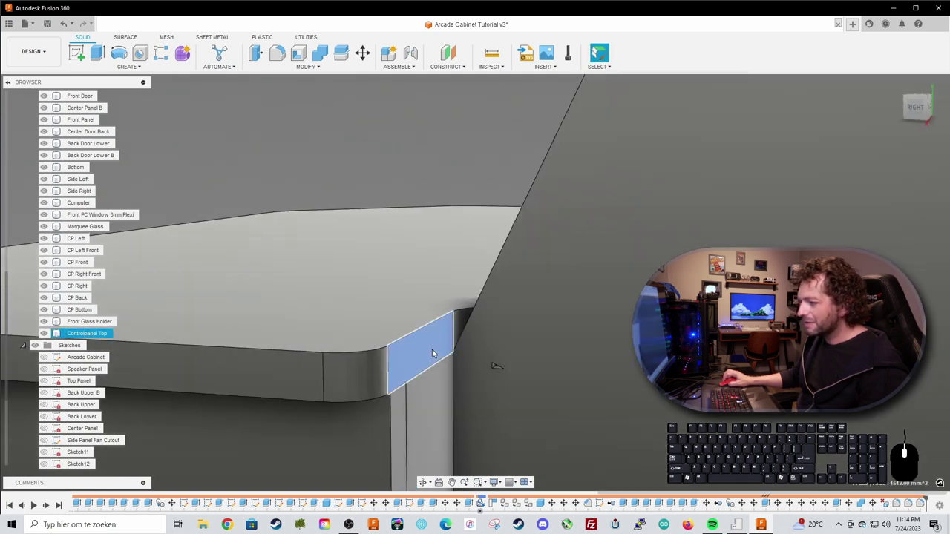
left_click(460, 331, "ctrl")
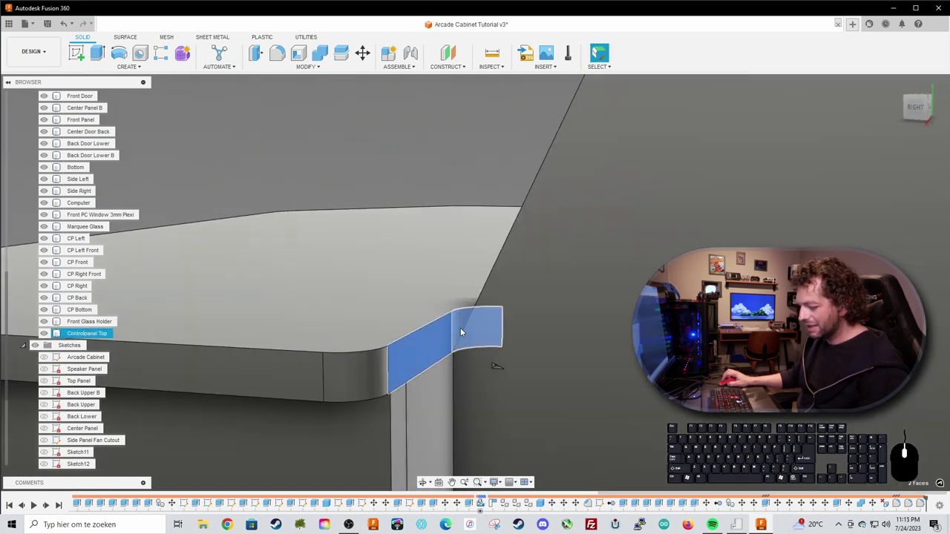
key("m")
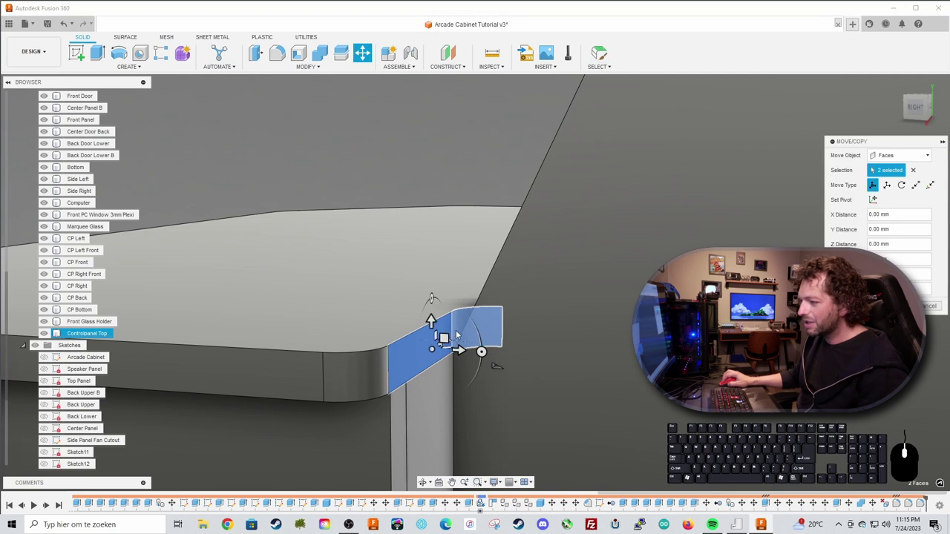
left_click_drag(459, 349, 456, 362)
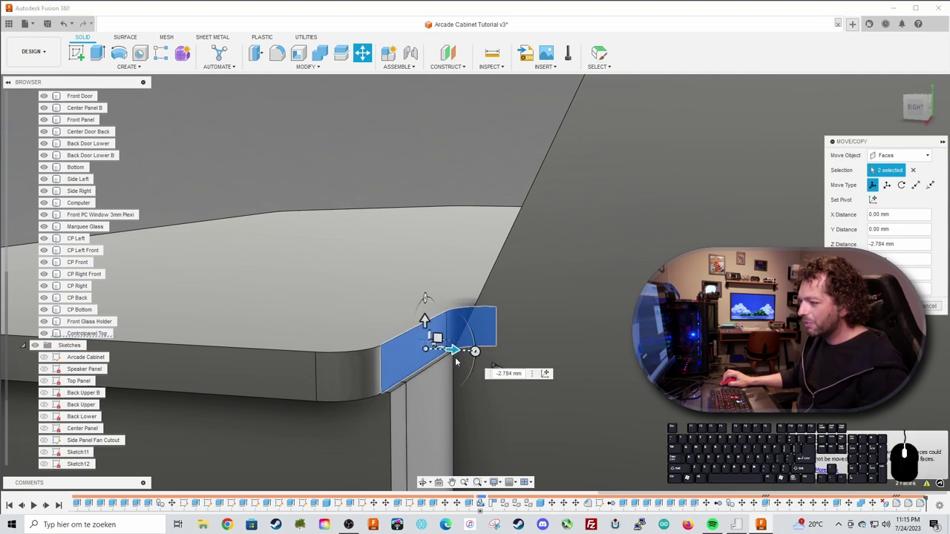
left_click(507, 373)
key("Return")
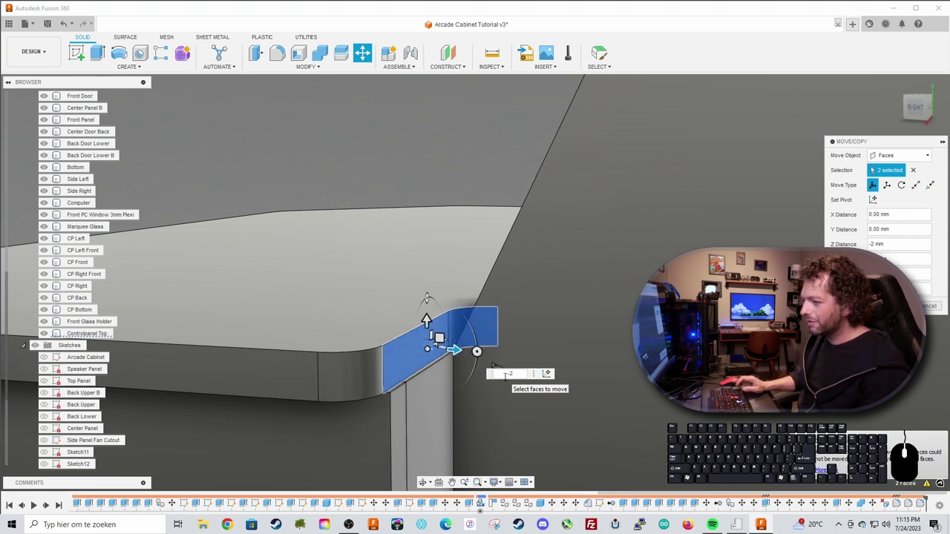
key("Return")
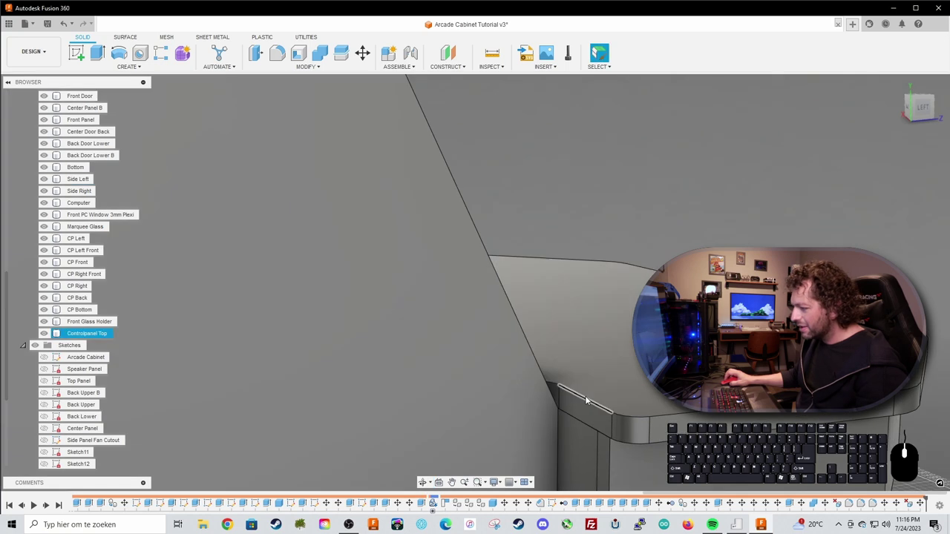
left_click(585, 401)
scroll(583, 402, "up", 3)
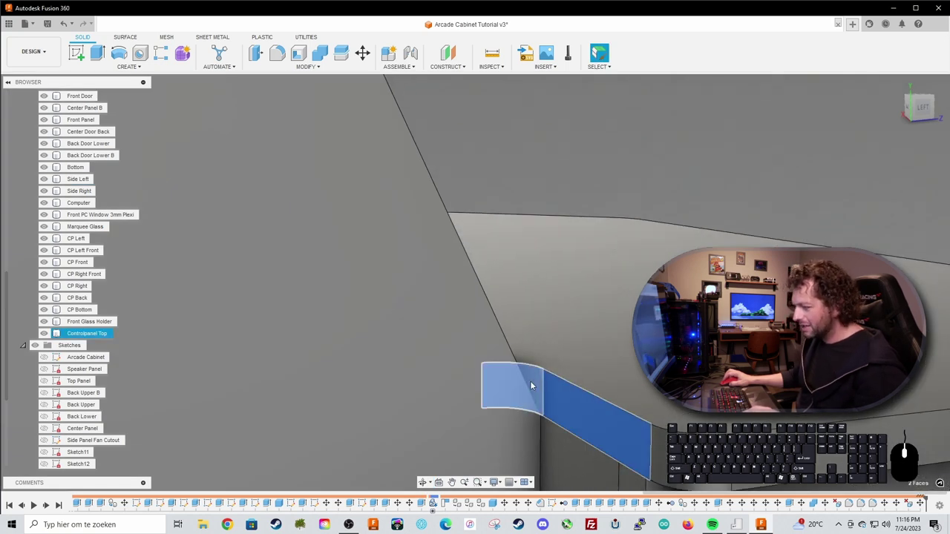
key("m")
left_click_drag(568, 408, 591, 412)
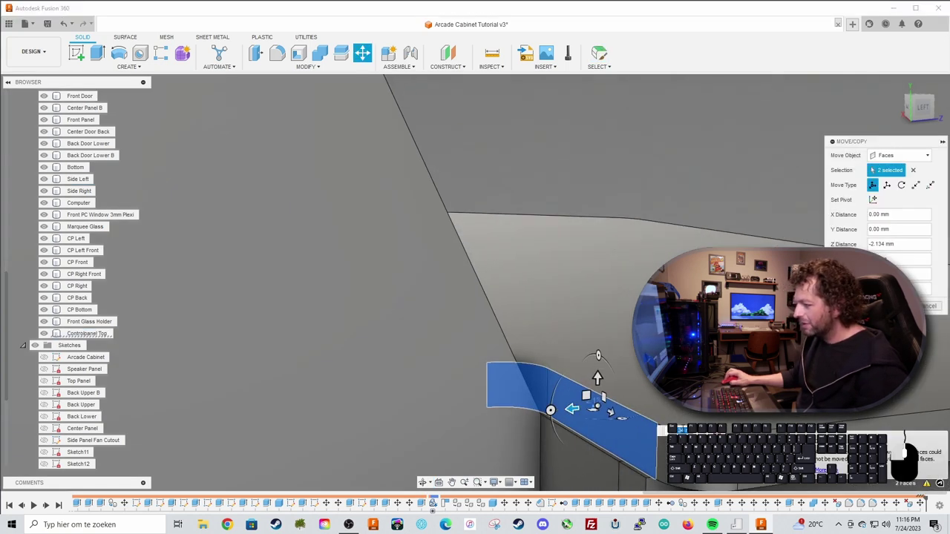
key("Escape")
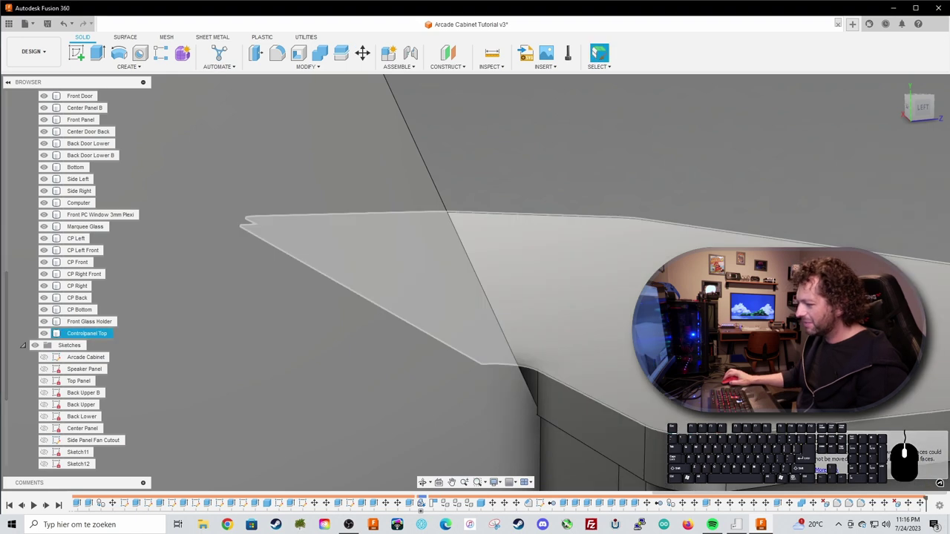
left_click(591, 423)
left_click(536, 379, "ctrl")
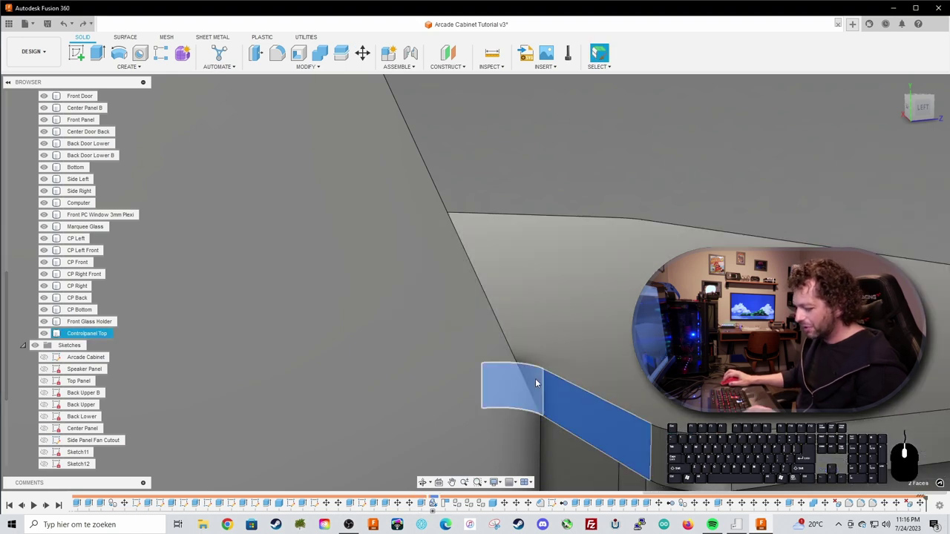
key("m")
left_click_drag(567, 423, 566, 423)
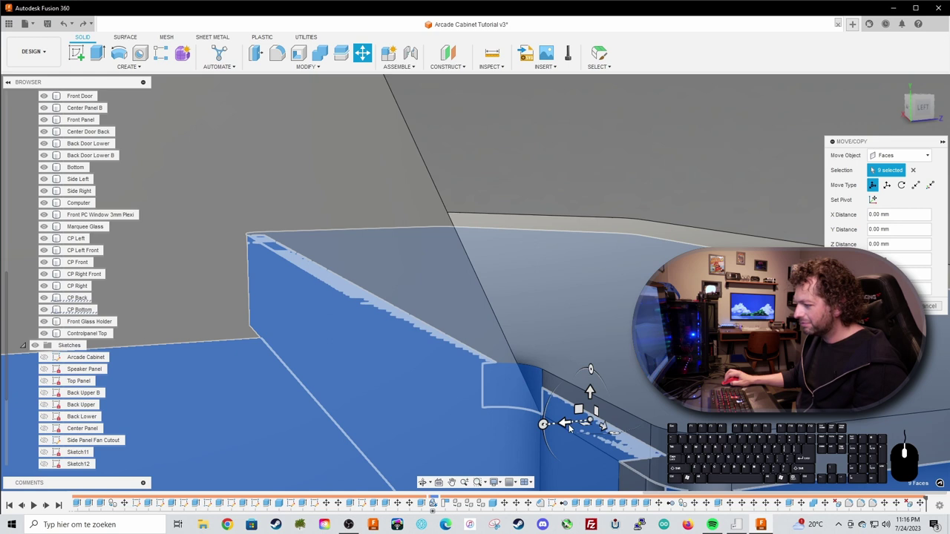
key("Escape")
Move the lid's matching rear overhang face and rounded notch face beside the left side panel forward, away from the panel.
left_click(537, 388)
left_click(579, 407, "ctrl")
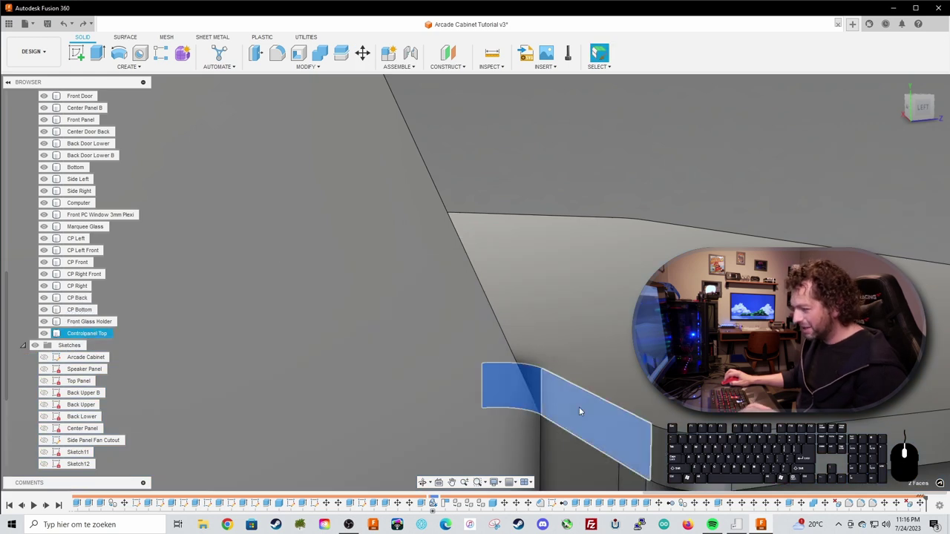
key("m")
left_click_drag(476, 376, 488, 376)
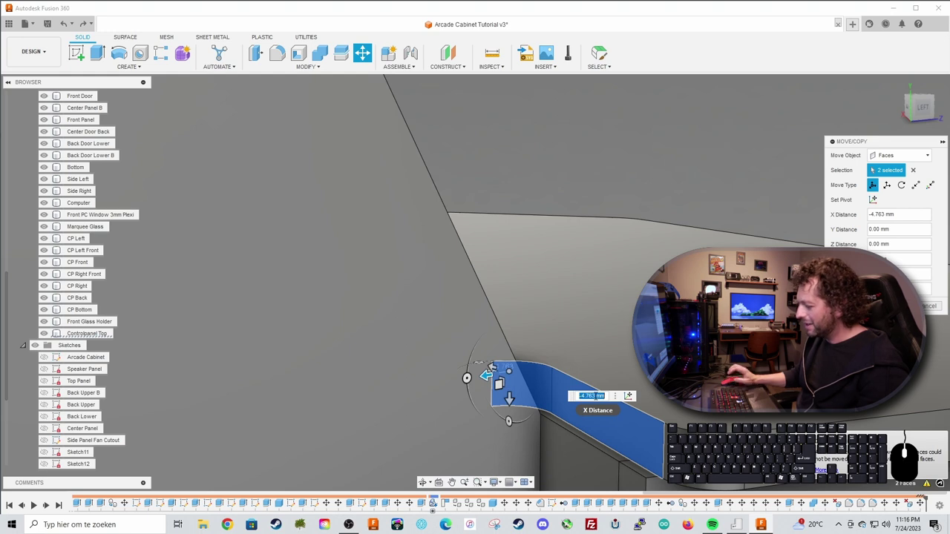
key("Return")
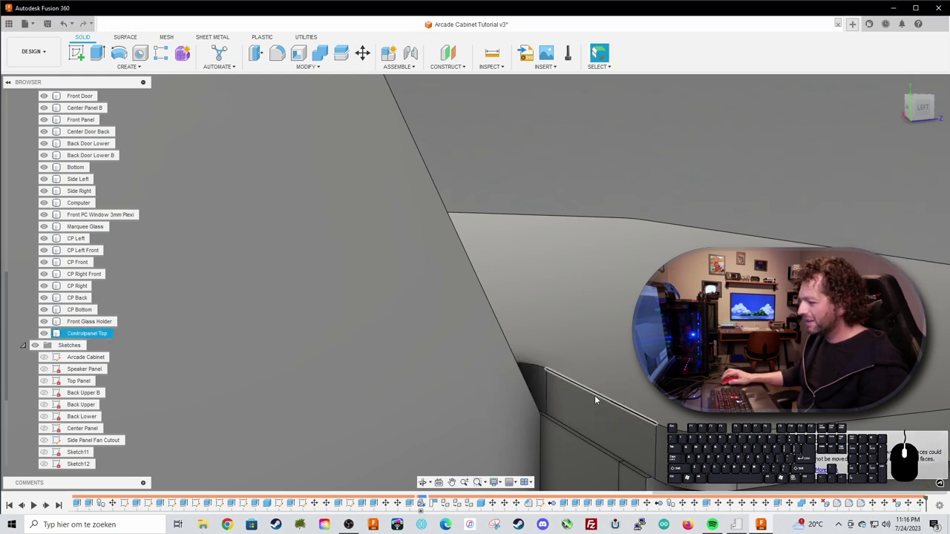
Start a new sketch on the top face of the control panel lid.
scroll(604, 396, "down", 3)
middle_click_drag(613, 411, 503, 422, "shift")
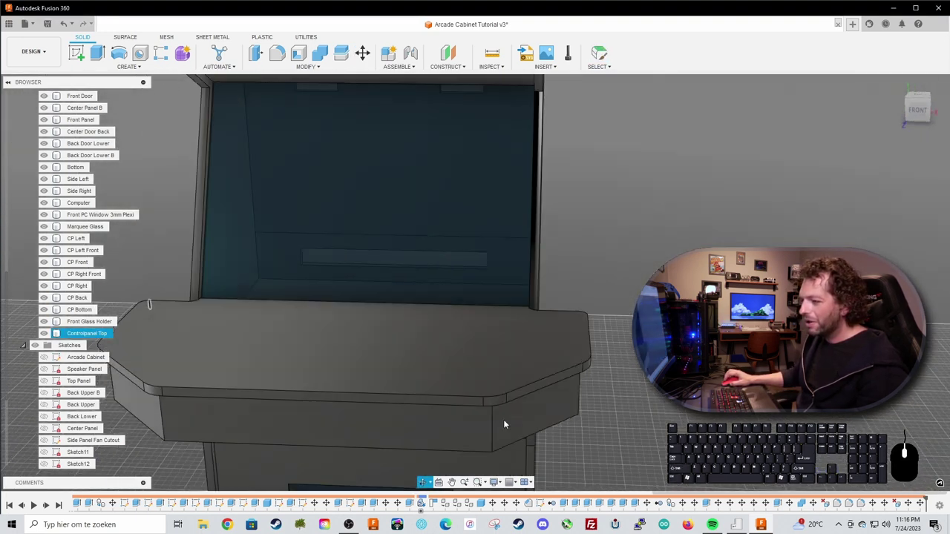
scroll(519, 408, "down", 3)
scroll(549, 395, "up", 2)
scroll(555, 388, "up", 2)
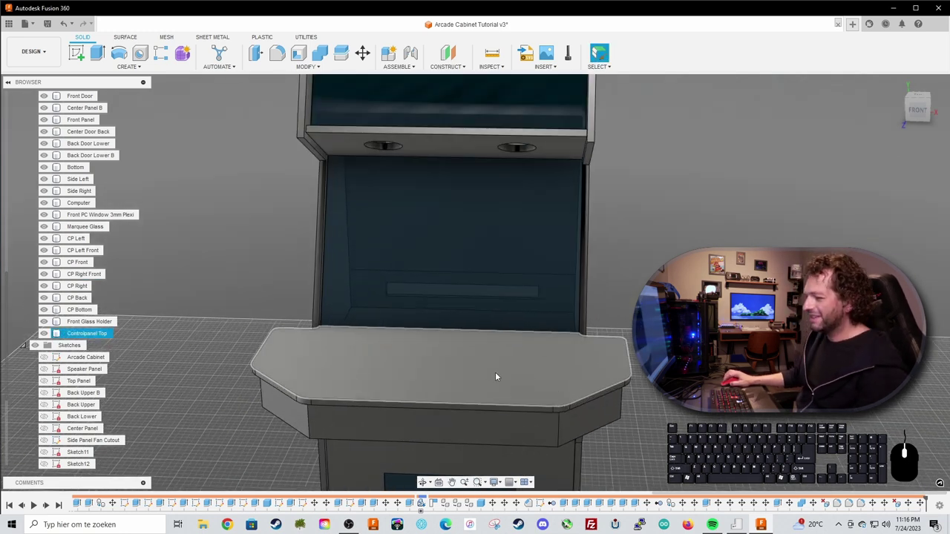
left_click(491, 380)
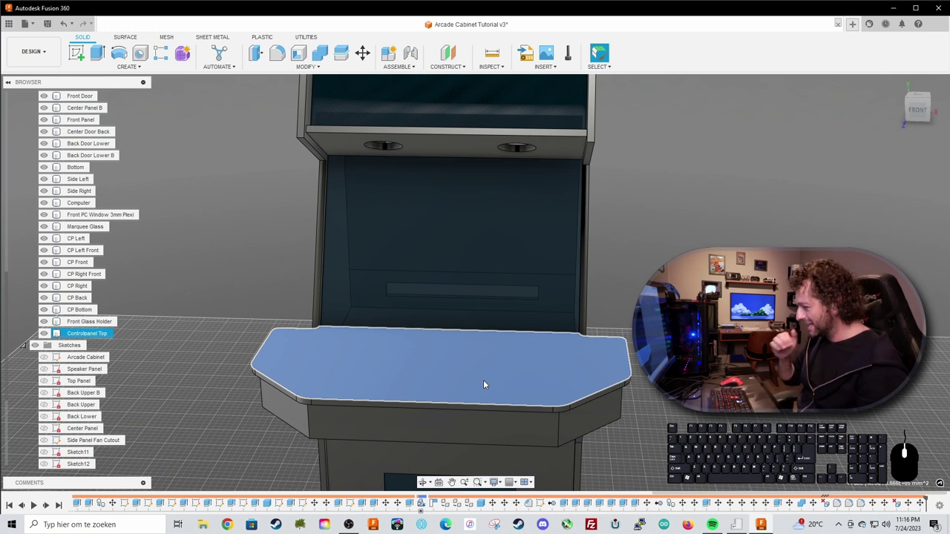
middle_click_drag(465, 379, 481, 381)
right_click(469, 373)
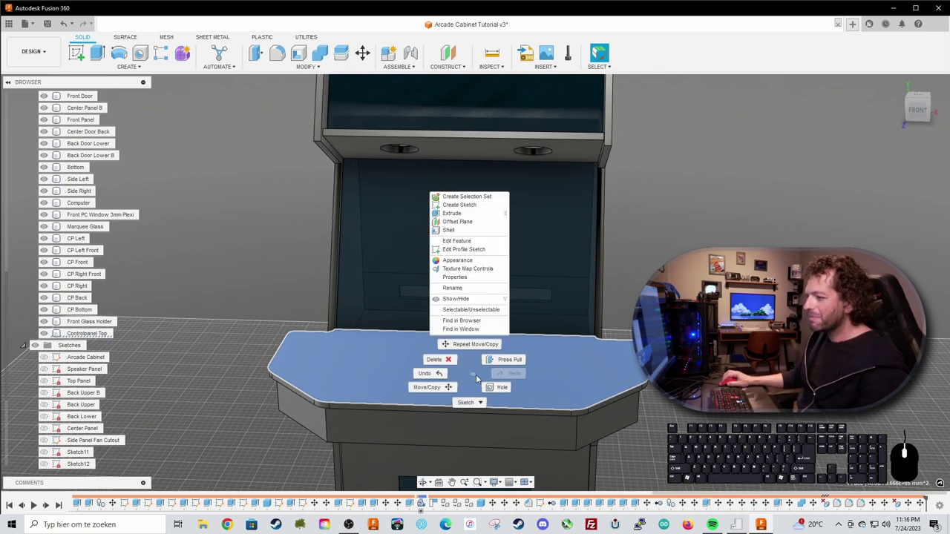
left_click(460, 205)
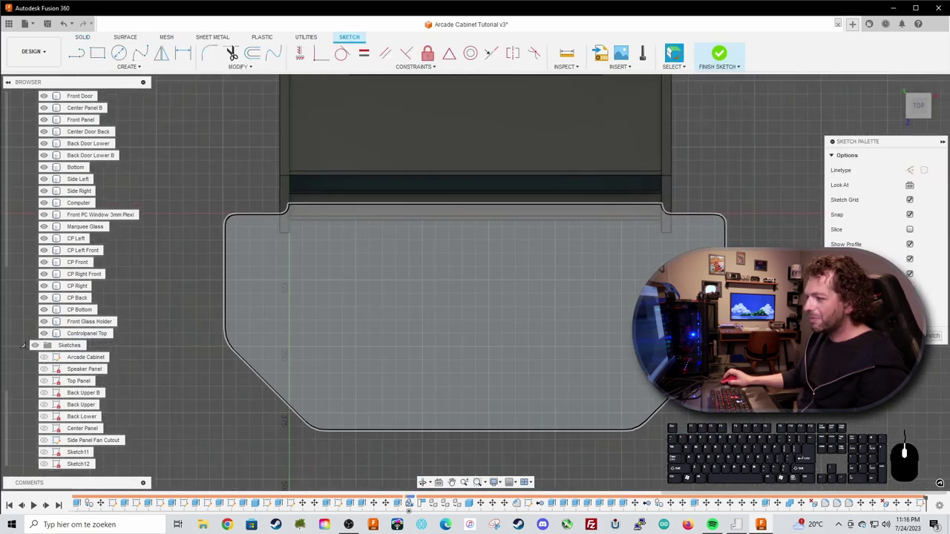
Set the visual style to Shaded with Hidden Edges so the box panels beneath the lid can be seen.
left_click(493, 482)
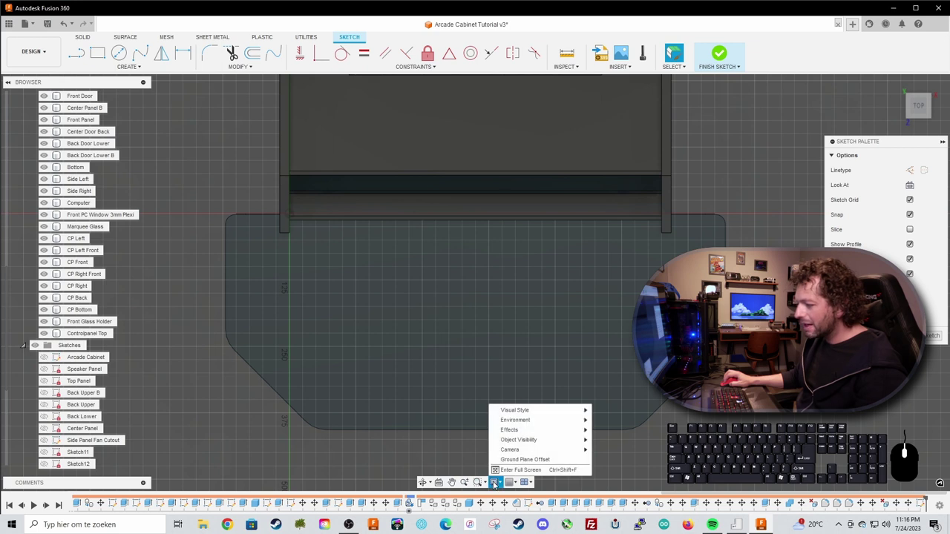
mouse_move(532, 420)
mouse_move(573, 413)
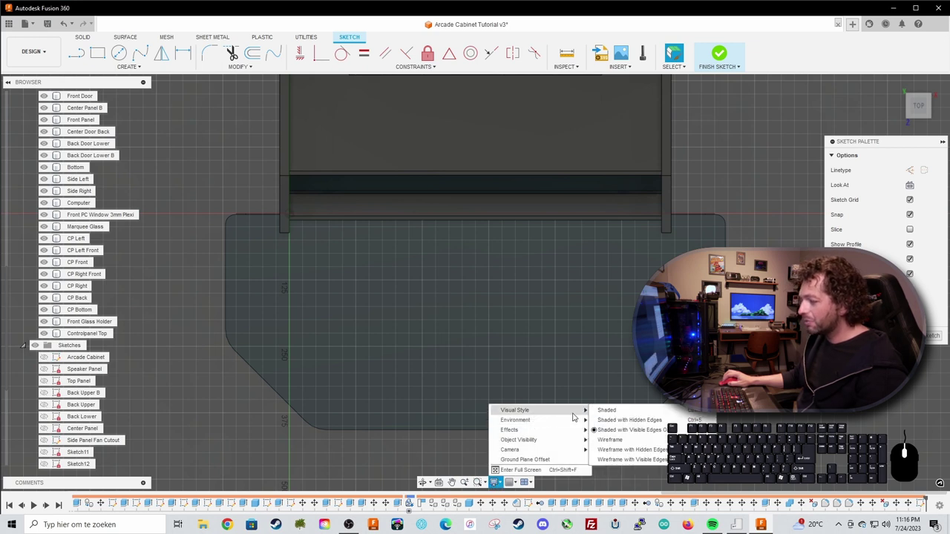
left_click(610, 430)
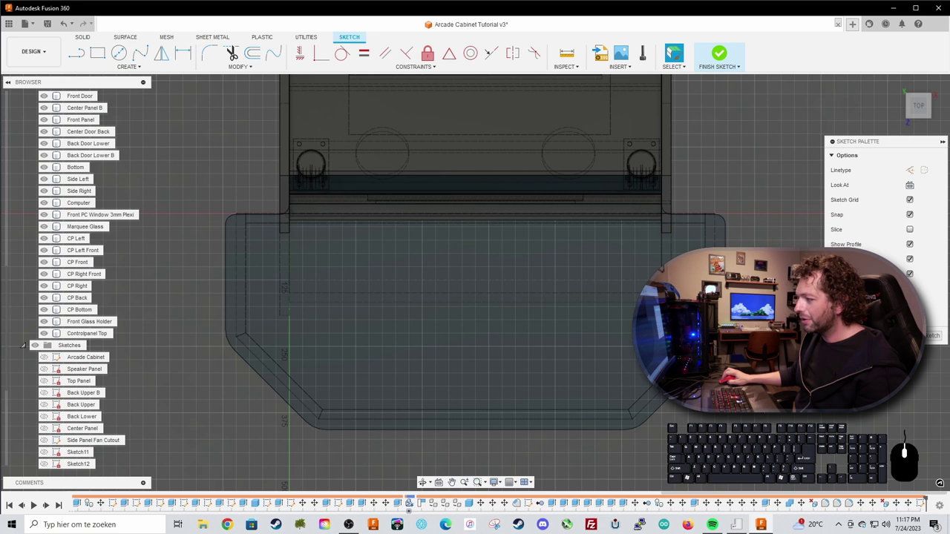
Draw a vertical construction centre line from the midpoint of the lid's front edge up to its rear edge.
middle_click_drag(746, 411, 744, 413)
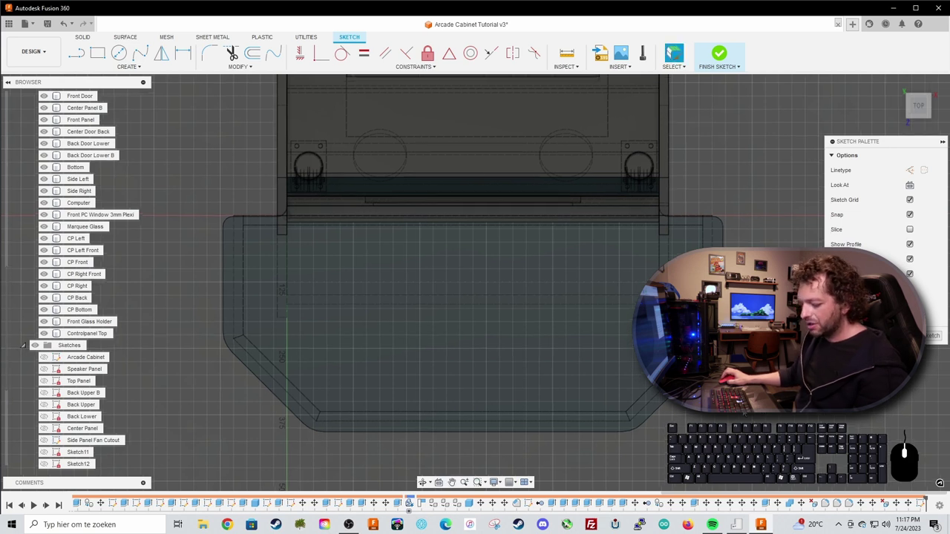
key("c")
key("l")
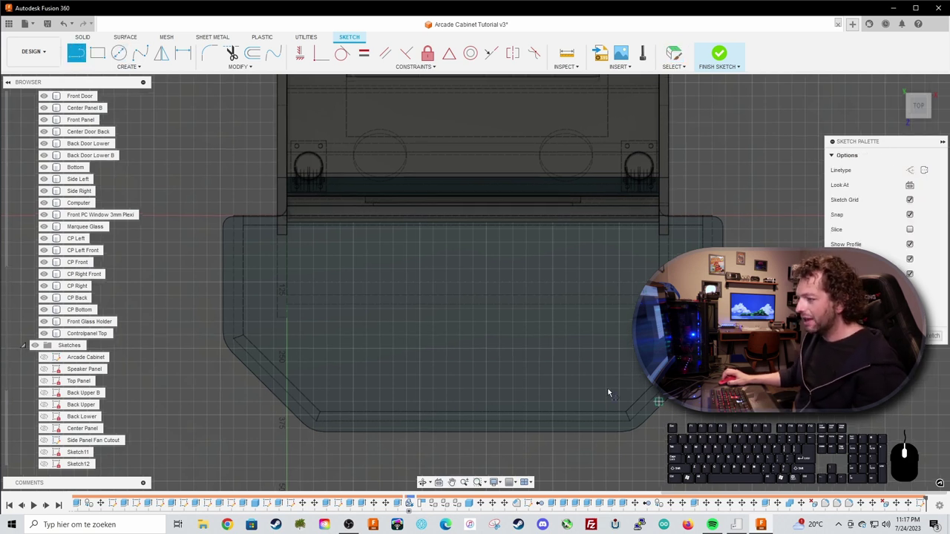
left_click(472, 430)
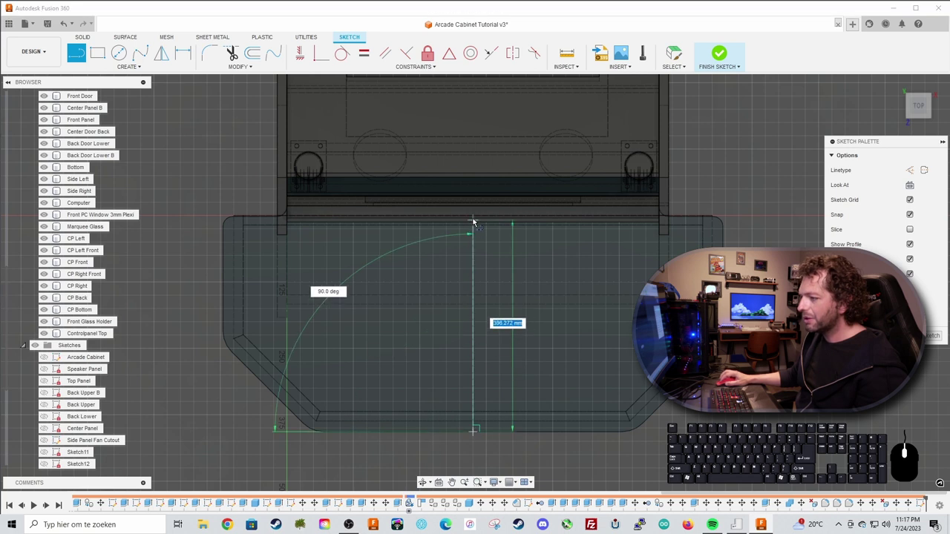
left_click(473, 216)
key("Escape")
left_click(474, 259)
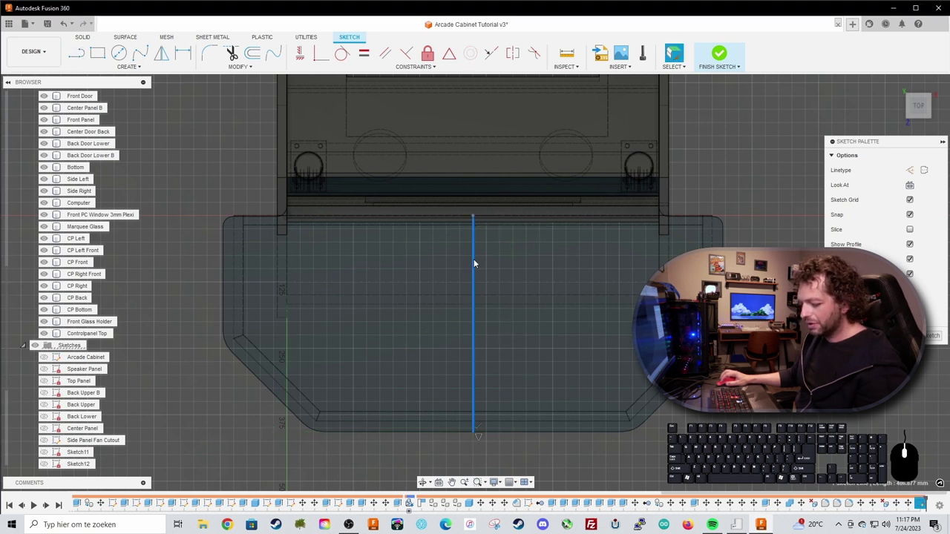
key("x")
key("Escape")
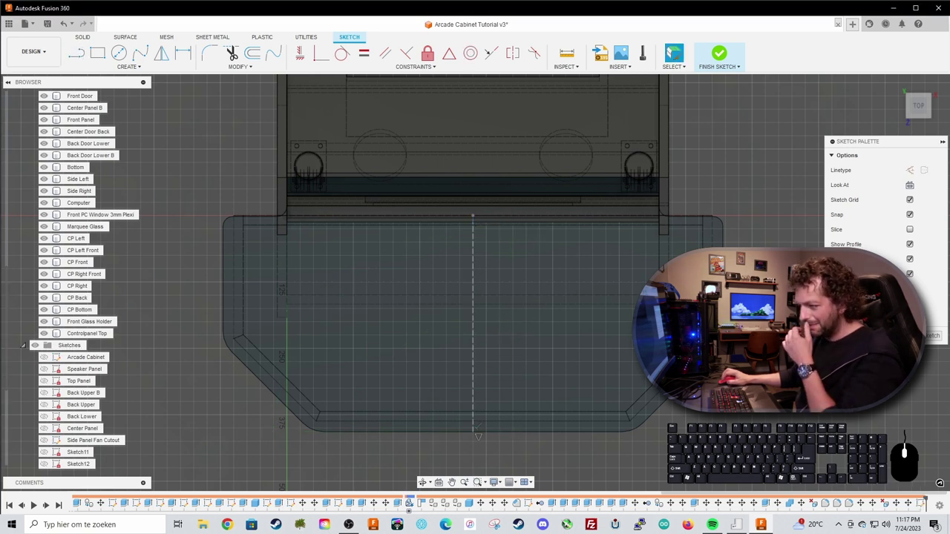
Draw a circle 82 mm in diameter centred on the construction line, in the front half of the lid.
key("c")
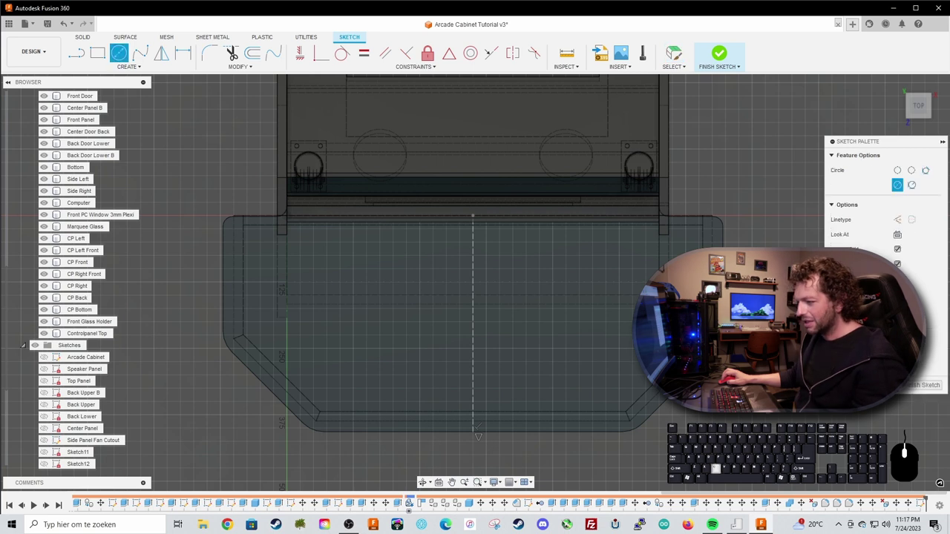
left_click(473, 348)
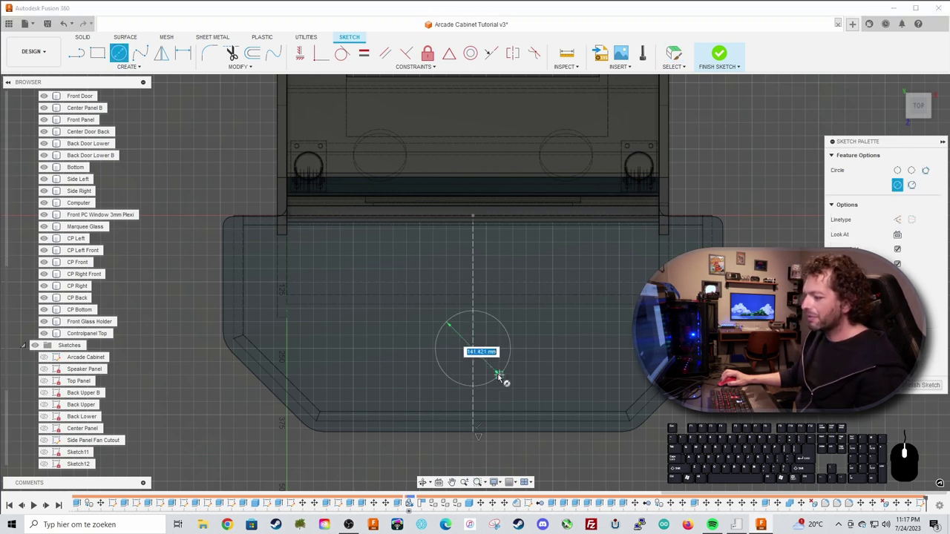
type("82")
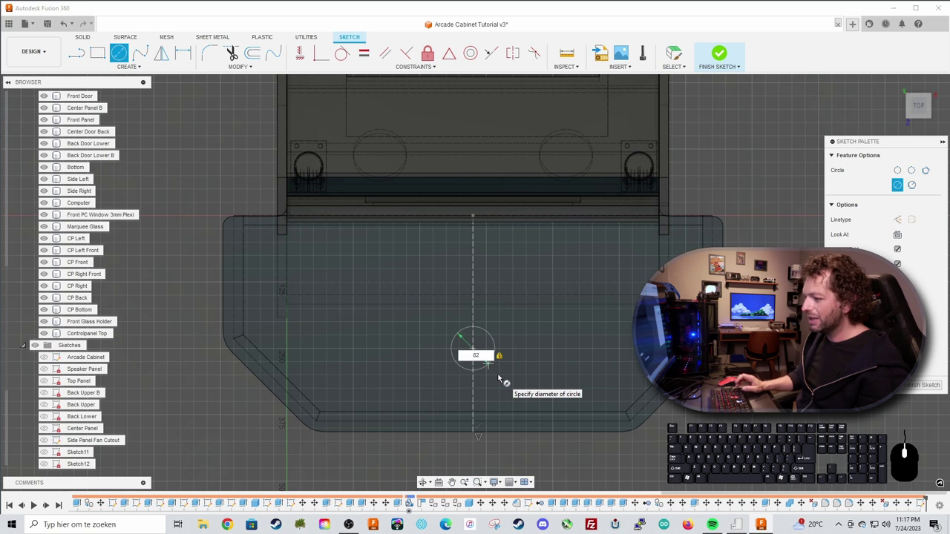
key("Return")
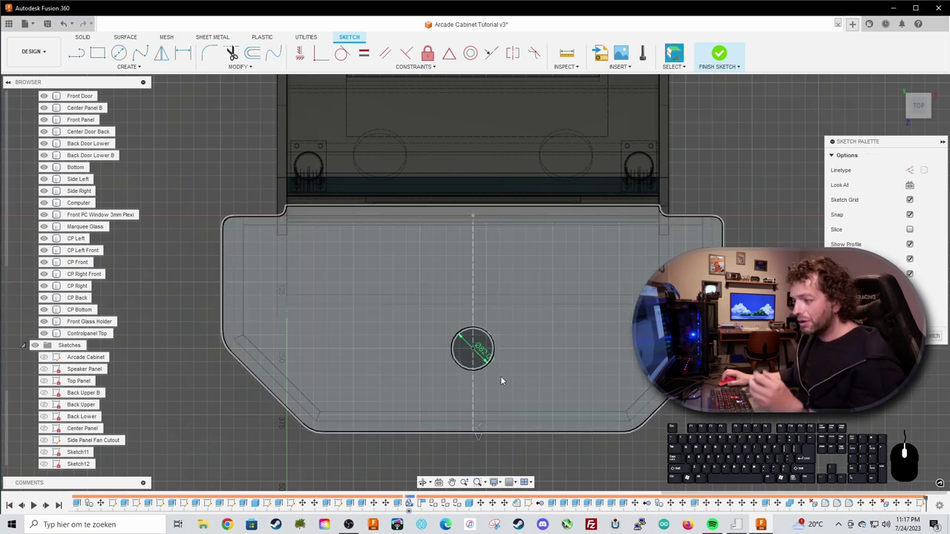
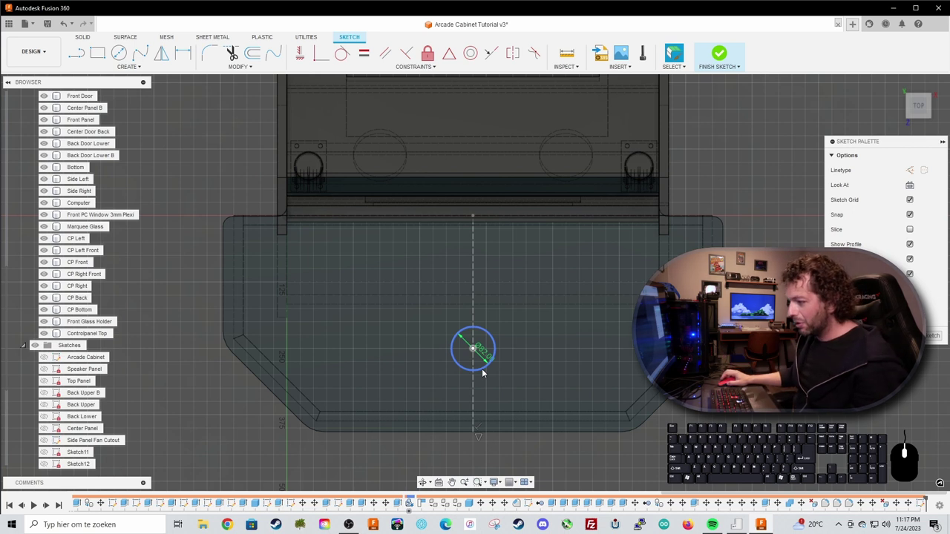
scroll(482, 369, "up", 2)
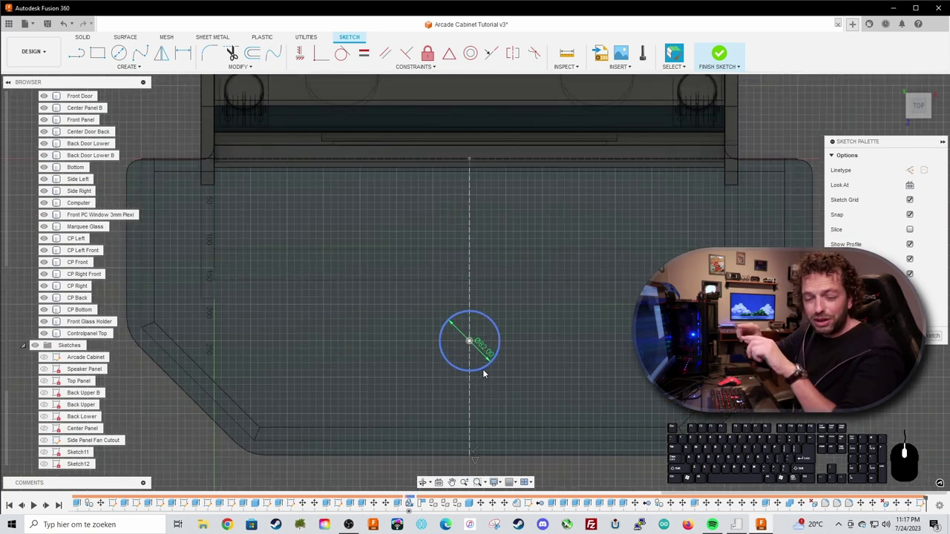
scroll(483, 373, "down", 3)
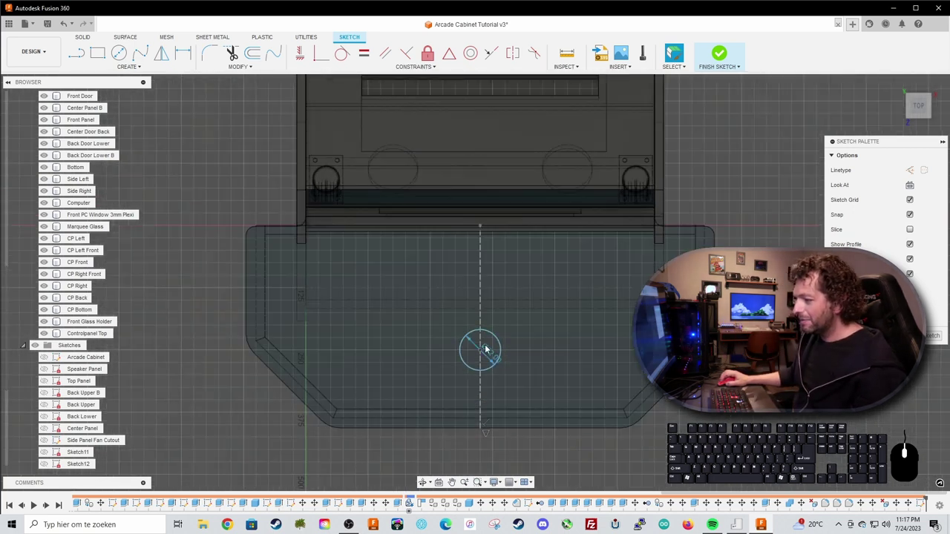
scroll(483, 355, "up", 3)
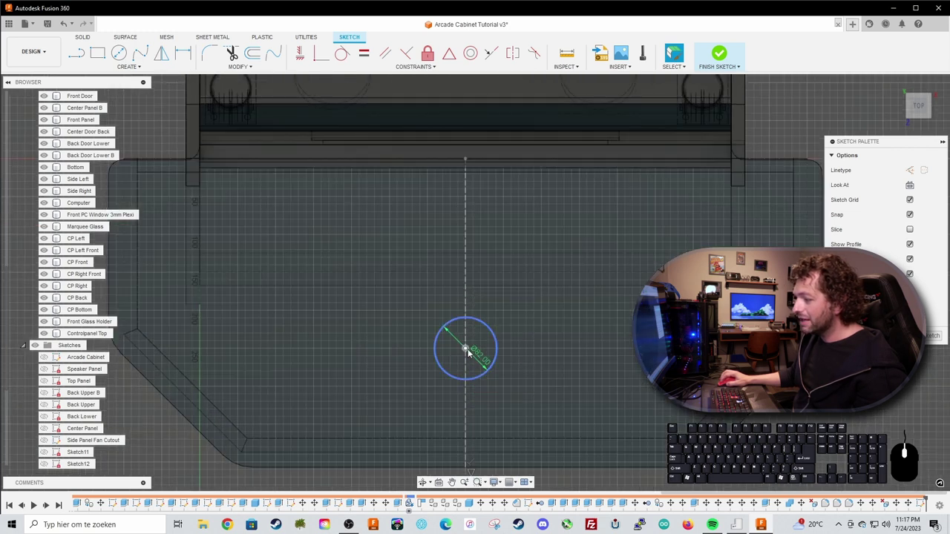
Move the 82 mm circle slightly toward the lid's rear edge, keeping it on the construction centre line.
mouse_move(466, 305)
left_mouse_down()
mouse_move(465, 273)
mouse_move(461, 379)
mouse_move(463, 341)
left_mouse_up()
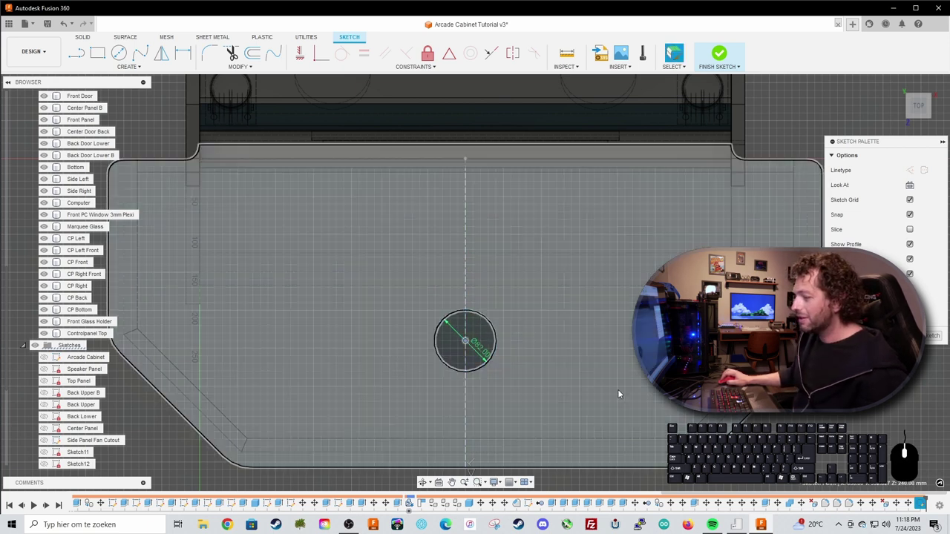
left_click(806, 434)
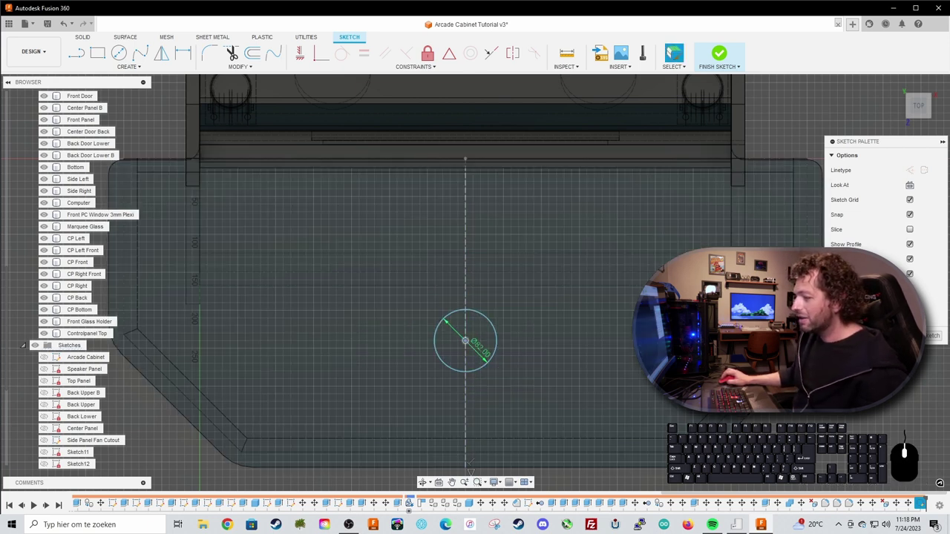
Draw a circle 30 mm in diameter on the left half of the lid, roughly level with the 82 mm circle.
scroll(806, 434, "down", 2)
middle_click_drag(804, 433, 707, 409)
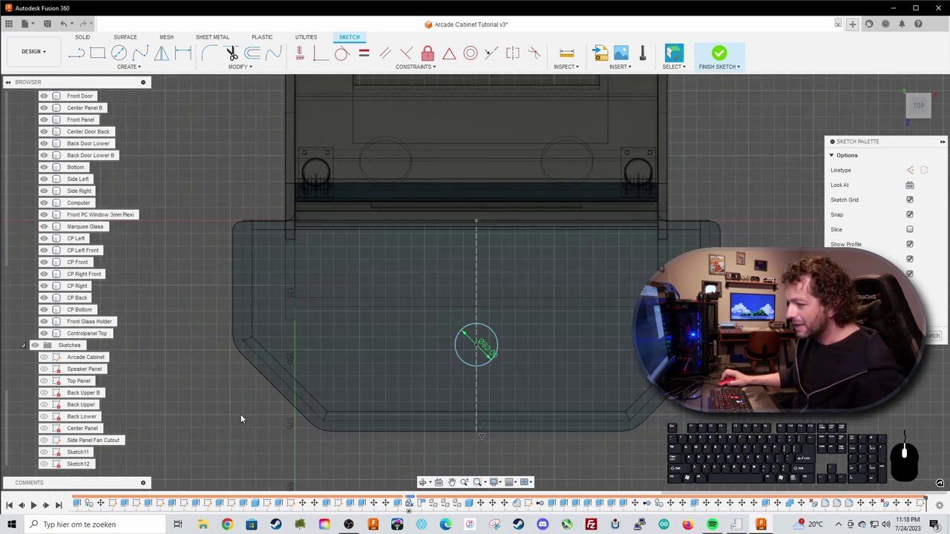
key("c")
left_click(324, 342)
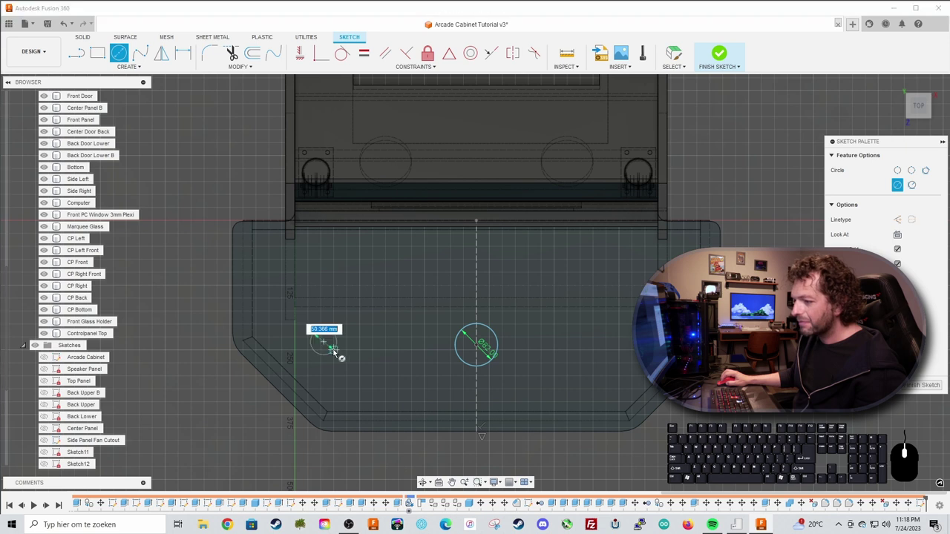
type("28")
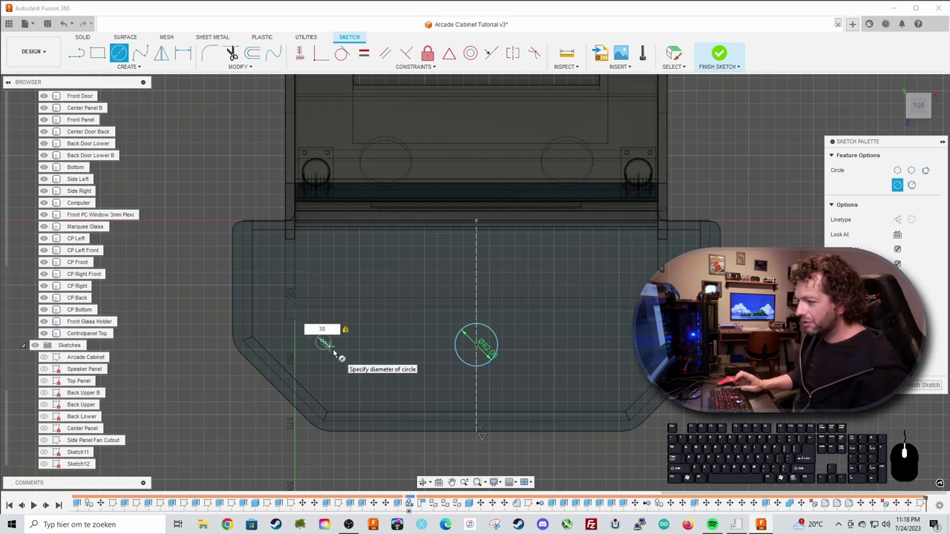
key("Return")
key("Escape")
Draw a circle 28.5 mm in diameter between the 30 mm and 82 mm circles, slightly rearward of the 30 mm circle.
scroll(333, 345, "up", 2)
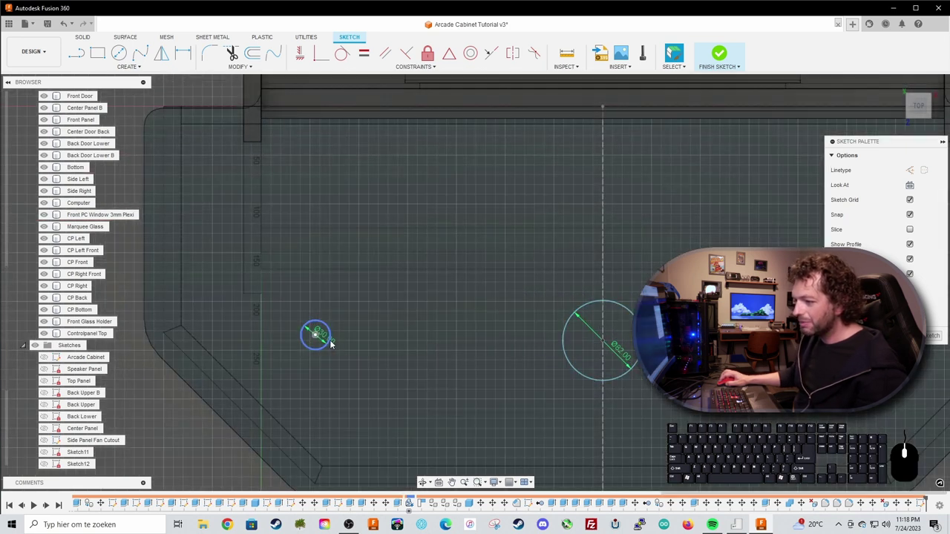
key("c")
left_click(375, 304)
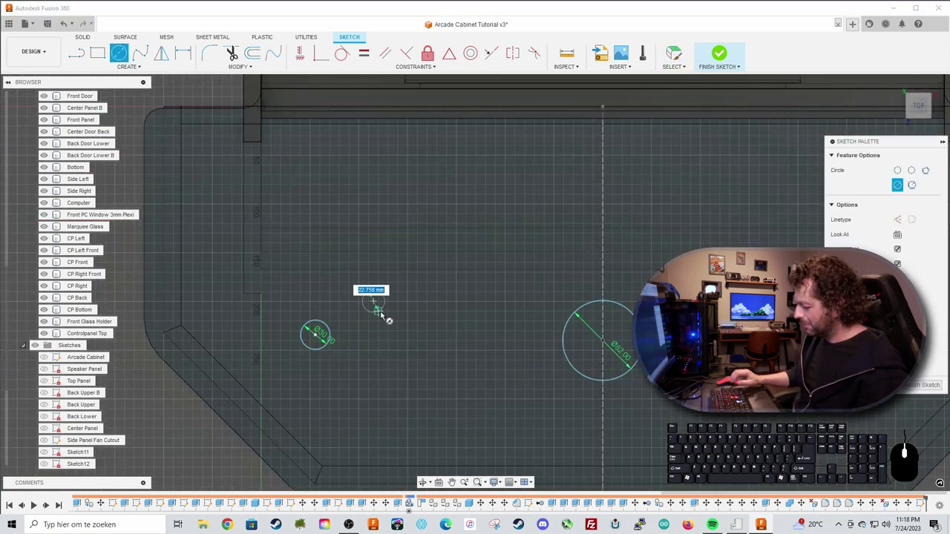
type("28.5")
key("Return")
key("Escape")
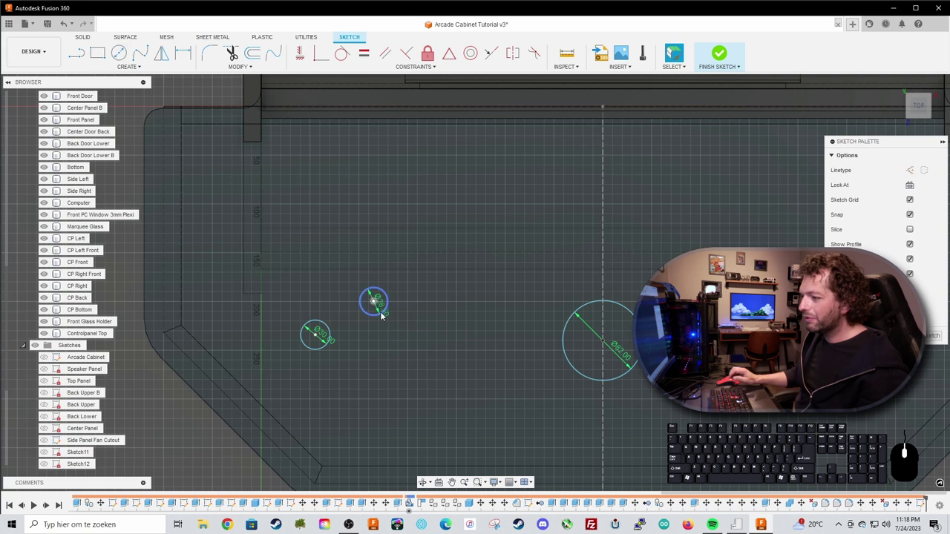
Copy the 28.5 mm circle toward the centre line with an X distance of -40 mm.
left_click(386, 311)
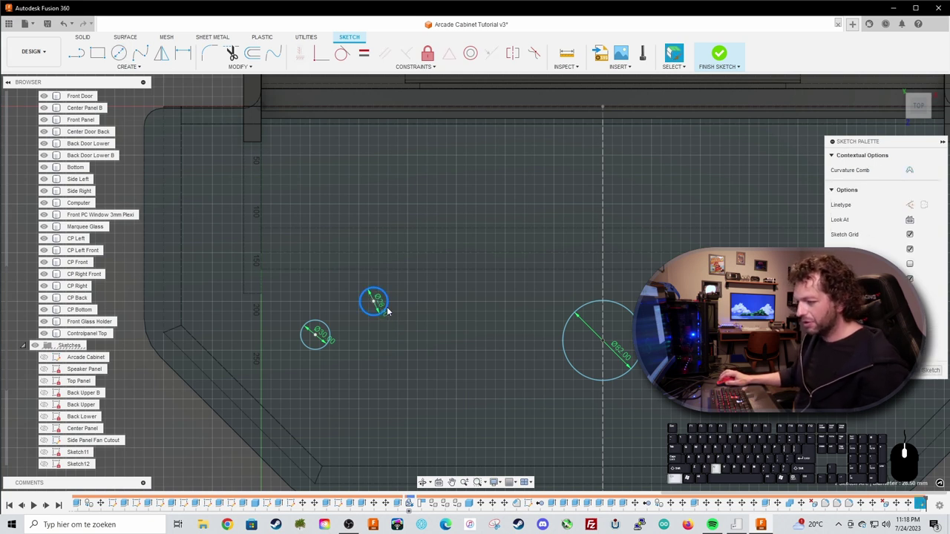
key("m")
left_click_drag(363, 313, 434, 326)
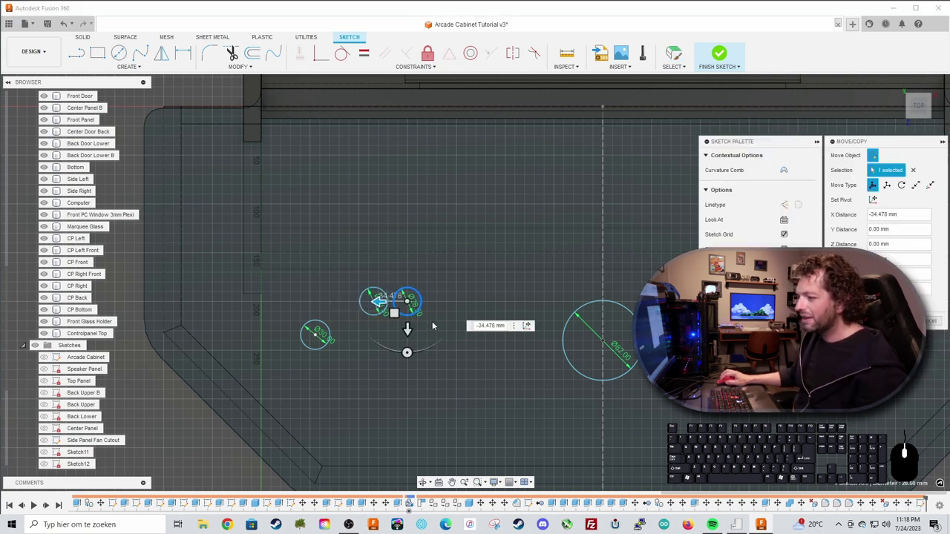
left_click(481, 326)
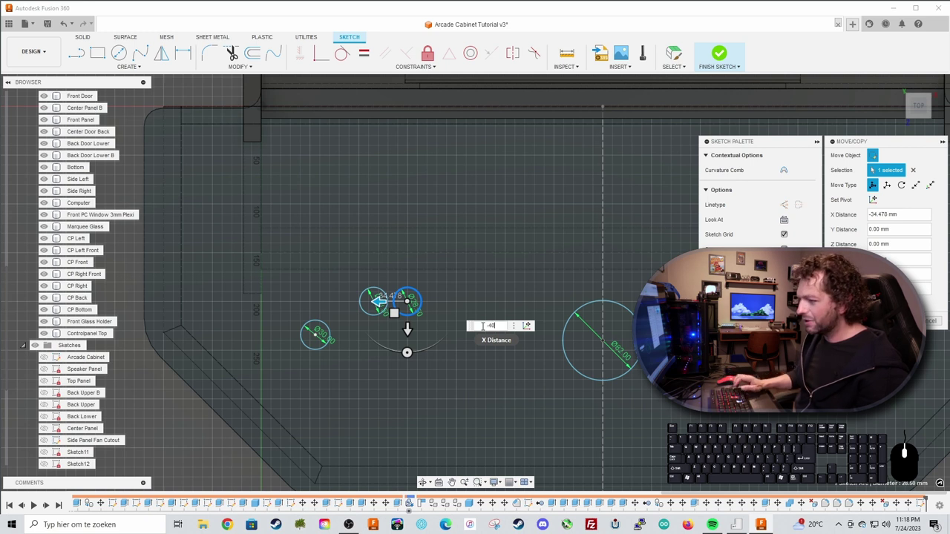
type("-40")
key("Return")
Copy the second 28.5 mm circle with an X distance of -40 mm to complete a row of three.
left_click(420, 312)
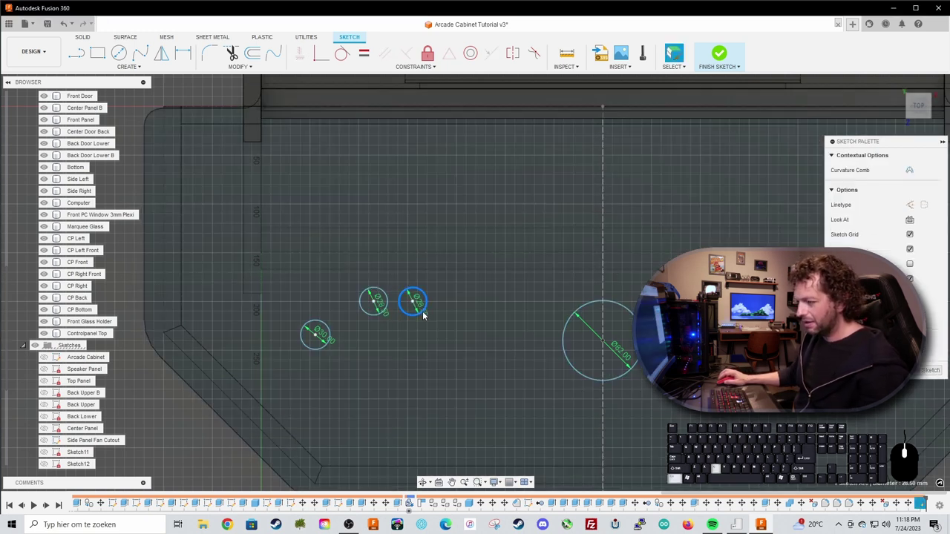
key("ctrl+v")
left_click_drag(380, 301, 413, 302)
left_click(522, 324)
left_click(532, 325)
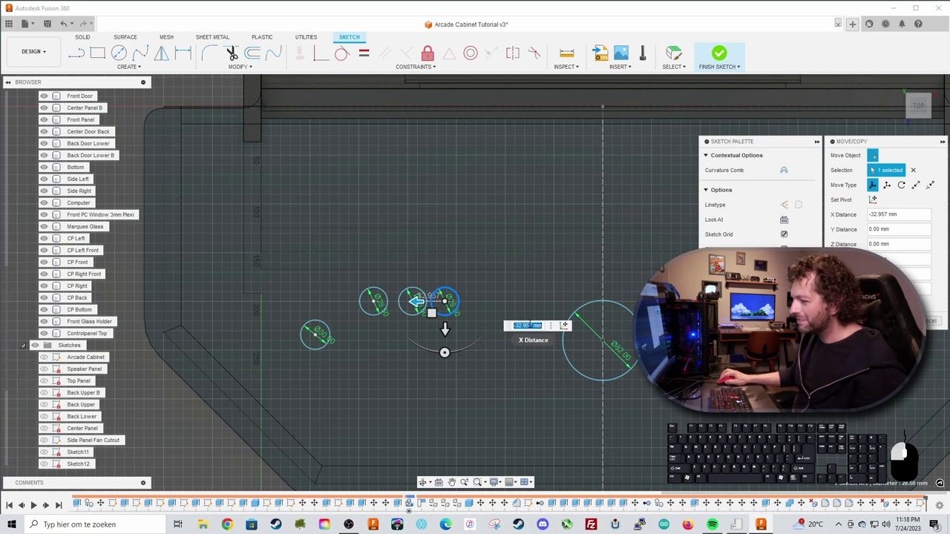
type("-40")
key("Return")
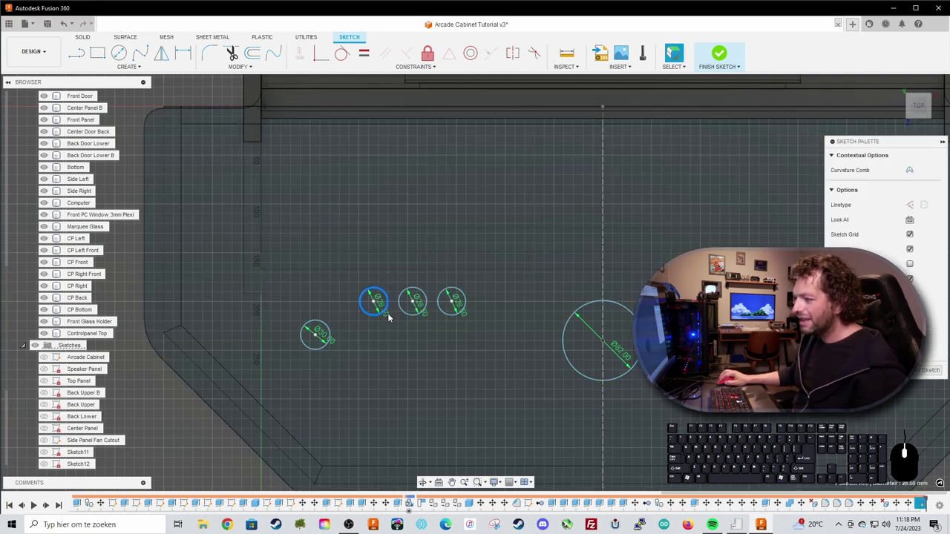
Copy the row of three 28.5 mm circles toward the lid's front with a Y distance of 40 mm.
left_click(422, 310, "shift")
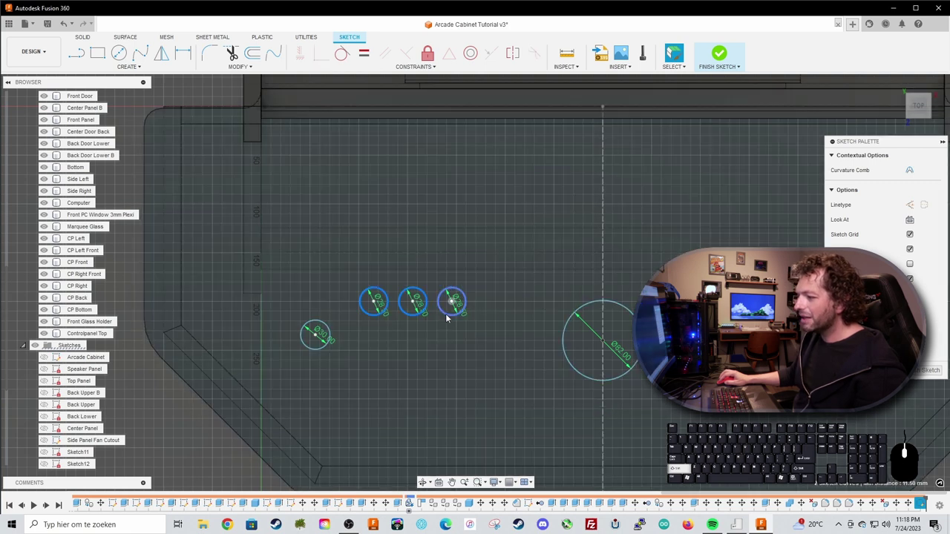
left_click(446, 313, "shift")
key("m")
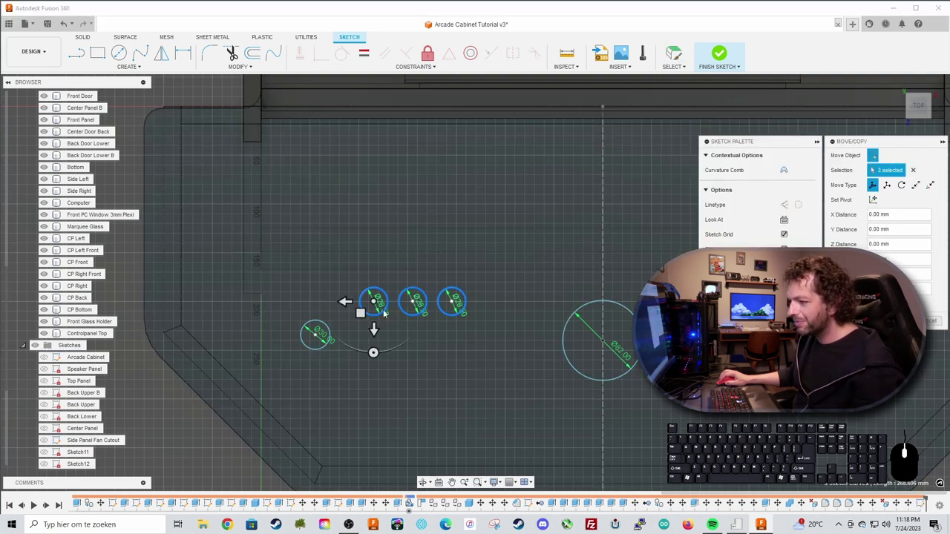
left_click_drag(375, 329, 373, 371)
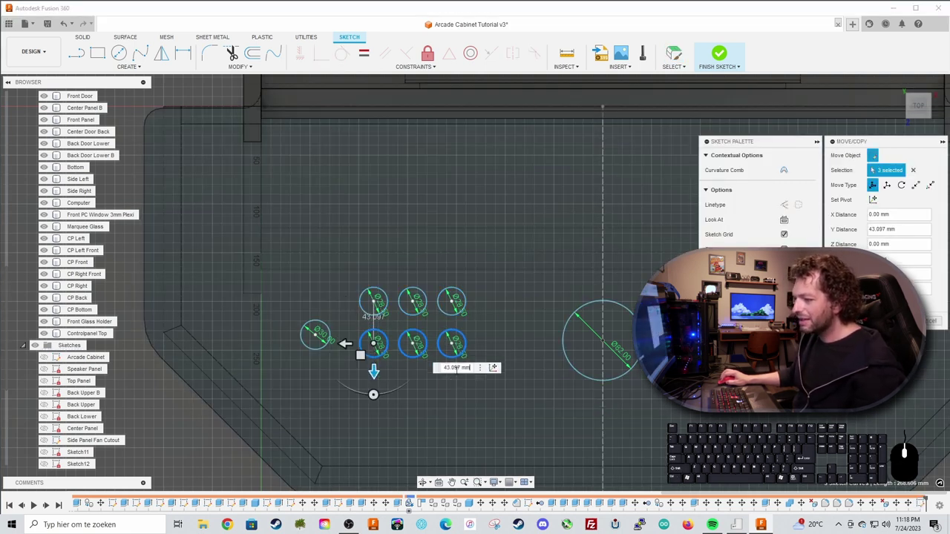
type("40")
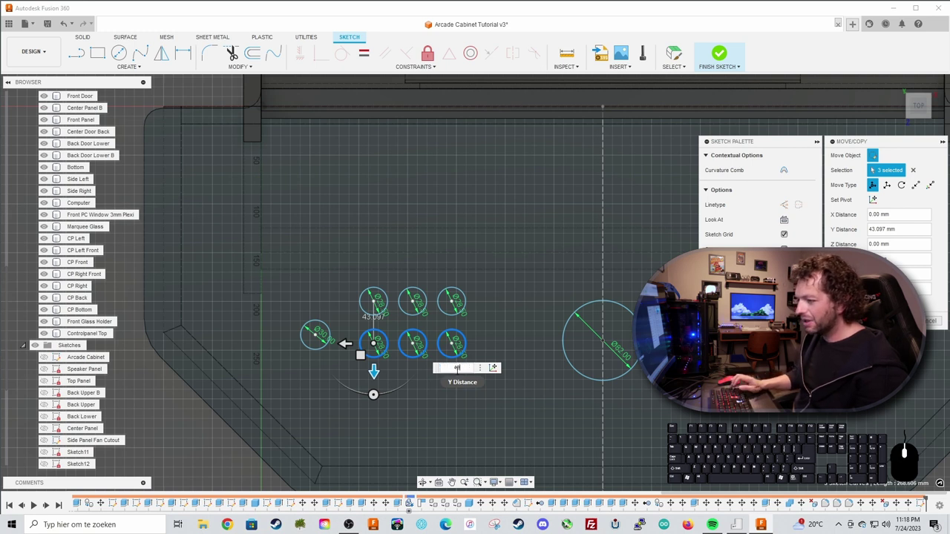
key("Return")
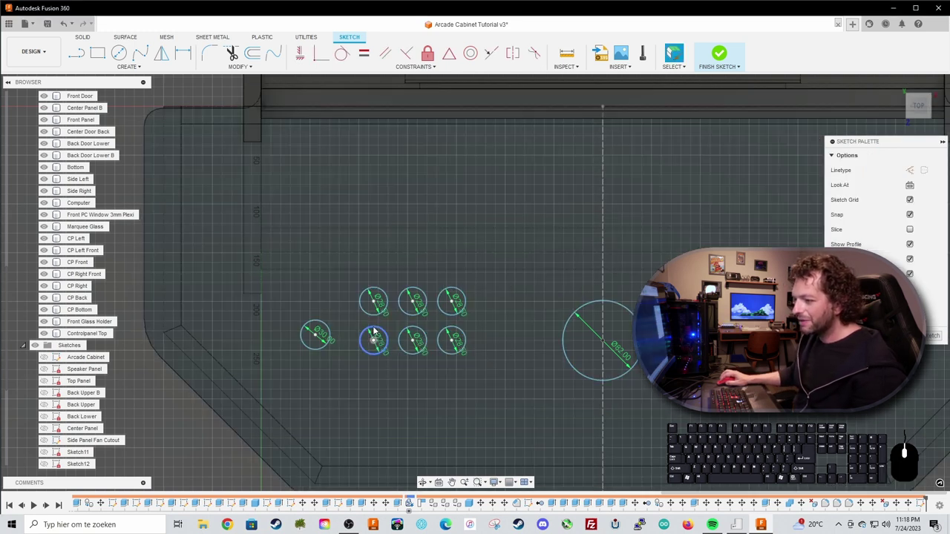
Move all six 28.5 mm circles together about 8 mm toward the lid's front and about 16 mm toward the centre line.
left_click(373, 327)
left_click(374, 314, "shift")
left_click(413, 303, "shift")
left_click(413, 340, "shift")
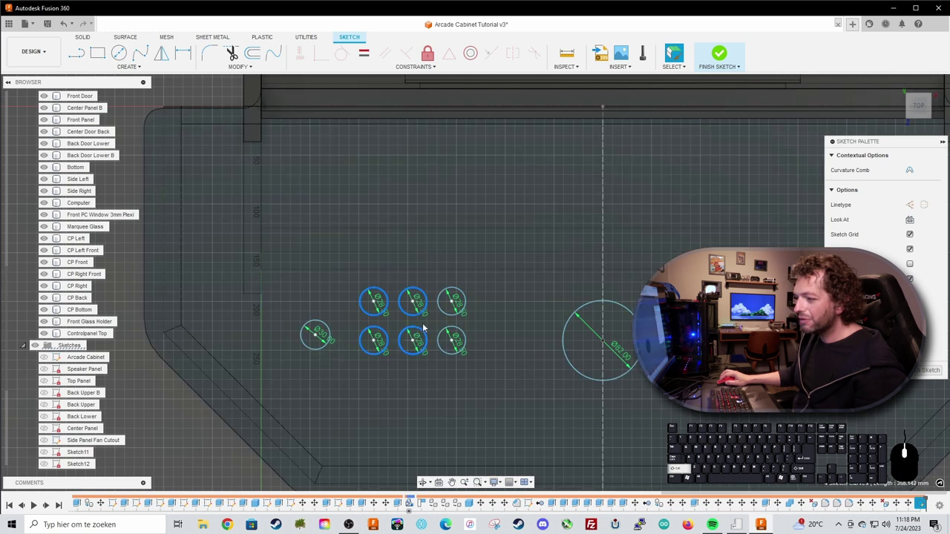
left_click(451, 301, "shift")
left_click(451, 332, "shift")
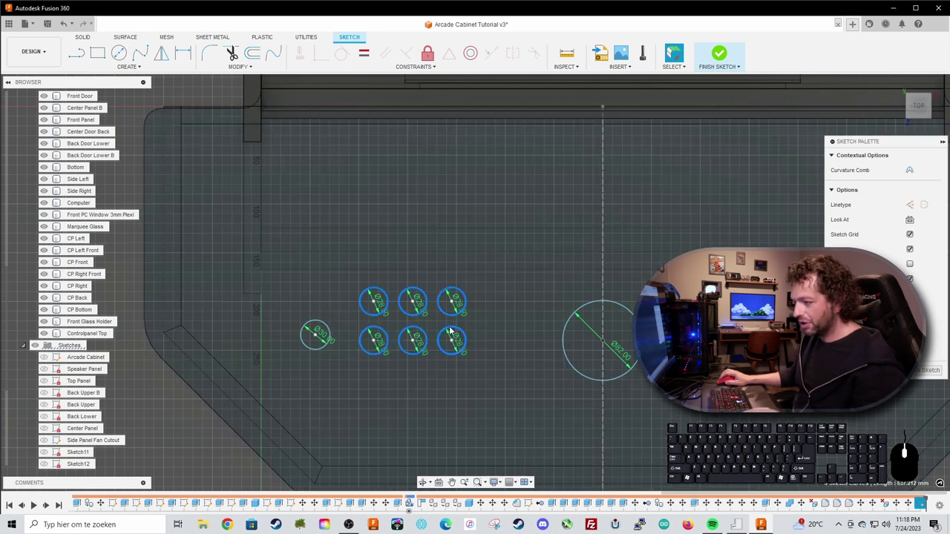
key("m")
left_click_drag(373, 368, 378, 380)
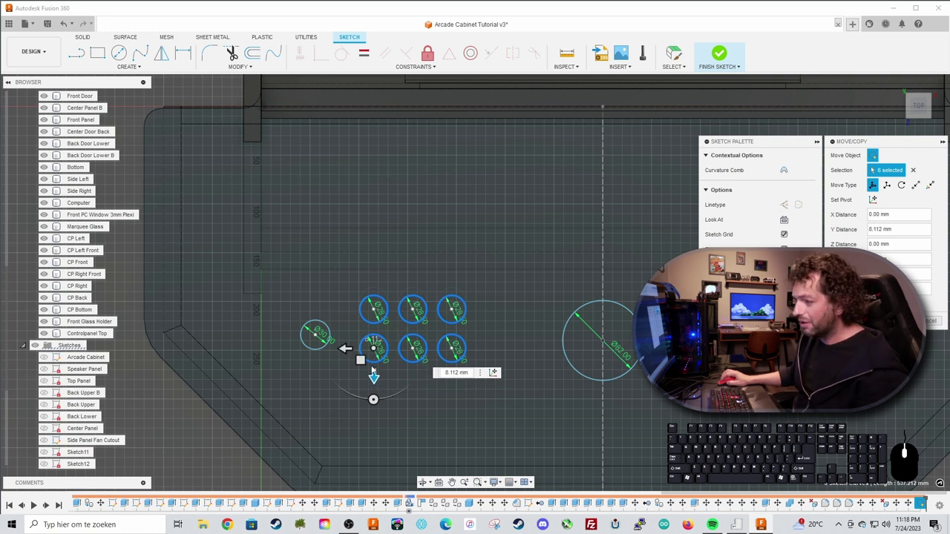
left_click_drag(365, 347, 384, 348)
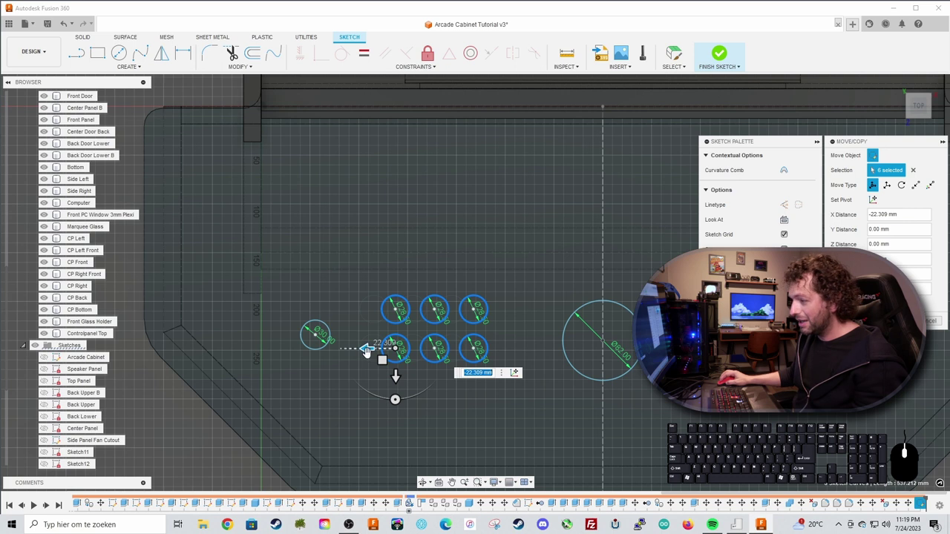
left_click_drag(367, 348, 377, 357)
Rotate the six-circle group about 8 degrees clockwise and shift the 30 mm circle slightly toward the lid's rear.
scroll(419, 375, "down", 2)
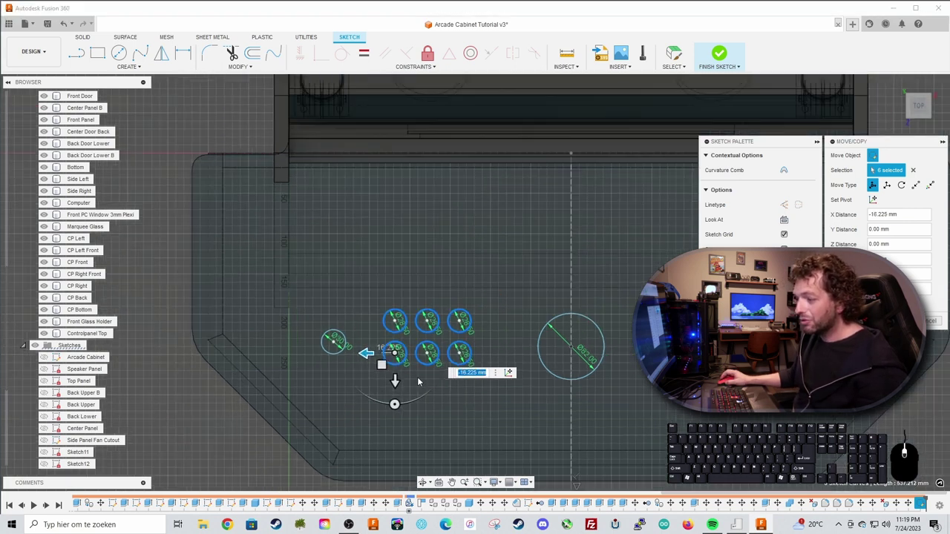
scroll(417, 382, "up", 1)
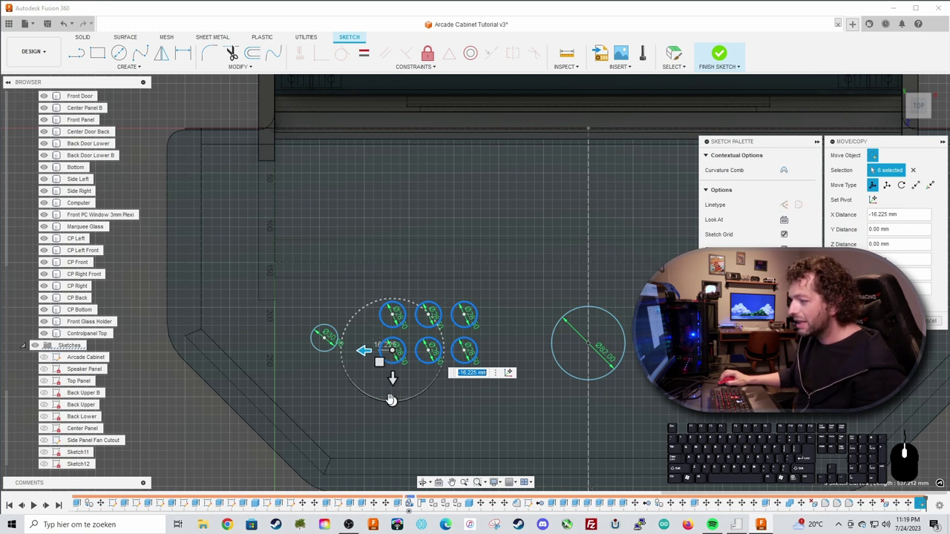
left_click_drag(391, 402, 384, 402)
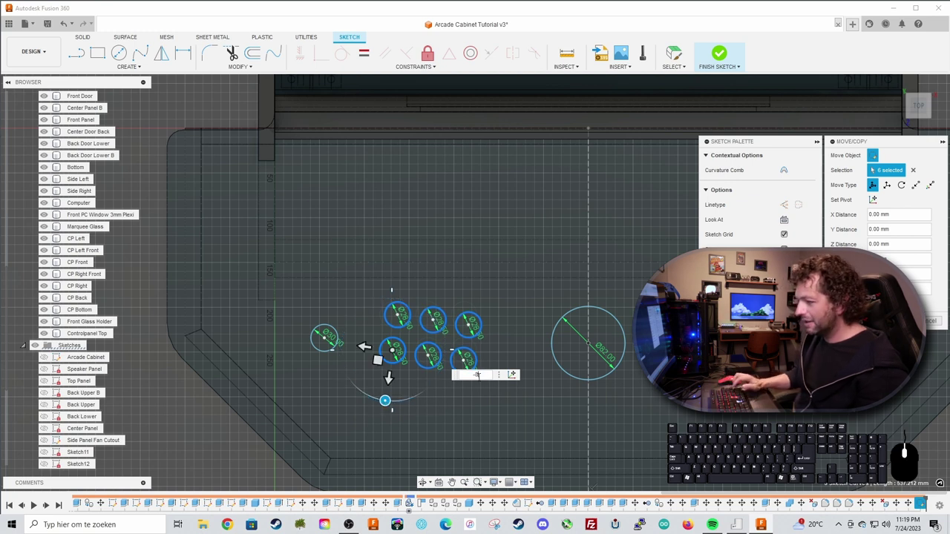
key("Return")
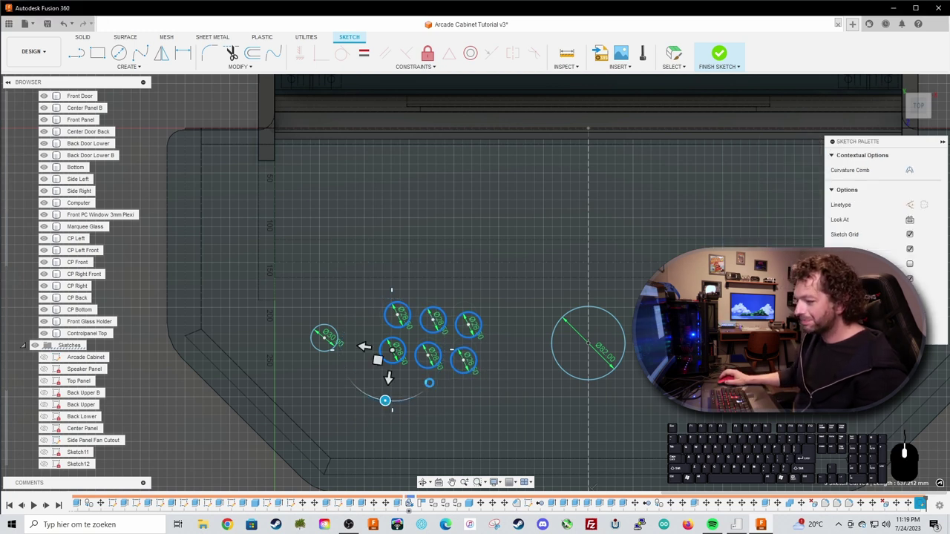
key("Escape")
mouse_move(326, 342)
left_mouse_down()
mouse_move(336, 339)
mouse_move(330, 331)
mouse_move(320, 340)
mouse_move(320, 330)
left_mouse_up()
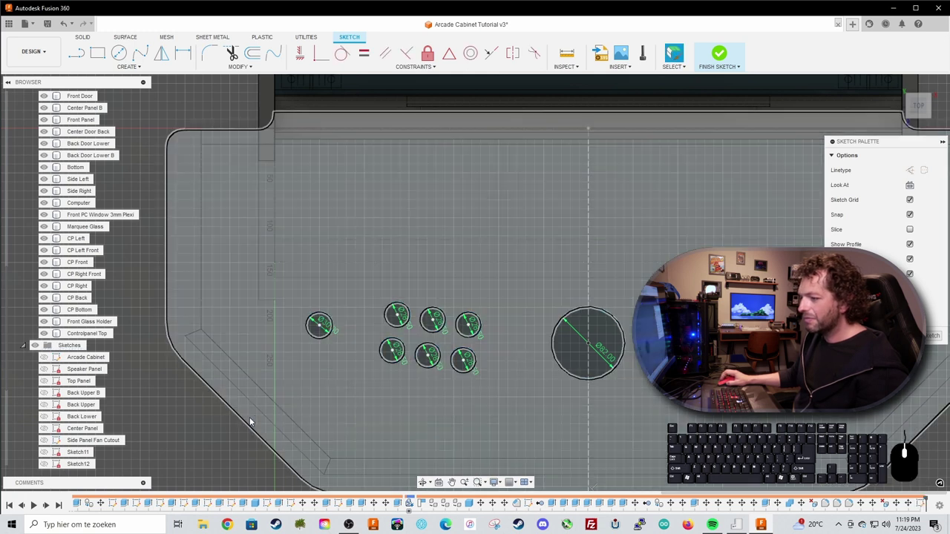
Copy the 30 mm circle and the six 28.5 mm circles to the lid's right half, about 434 mm across and 4 mm forward.
scroll(245, 415, "down", 2)
middle_click_drag(299, 392, 299, 383)
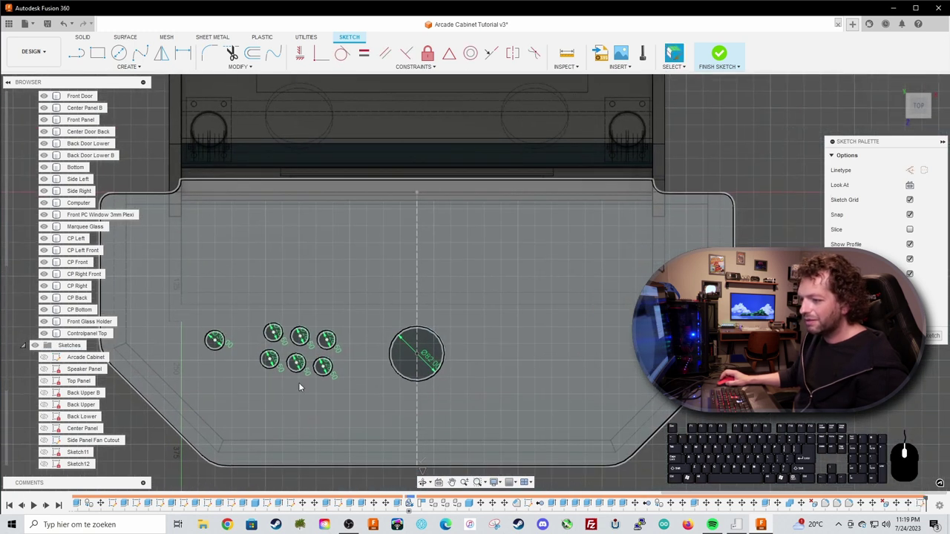
left_click(220, 346)
left_click(277, 331, "shift")
left_click(276, 355, "shift")
left_click(300, 336, "shift")
left_click(297, 362, "shift")
left_click(326, 339, "shift")
left_click(323, 365, "shift")
left_click(324, 364, "shift")
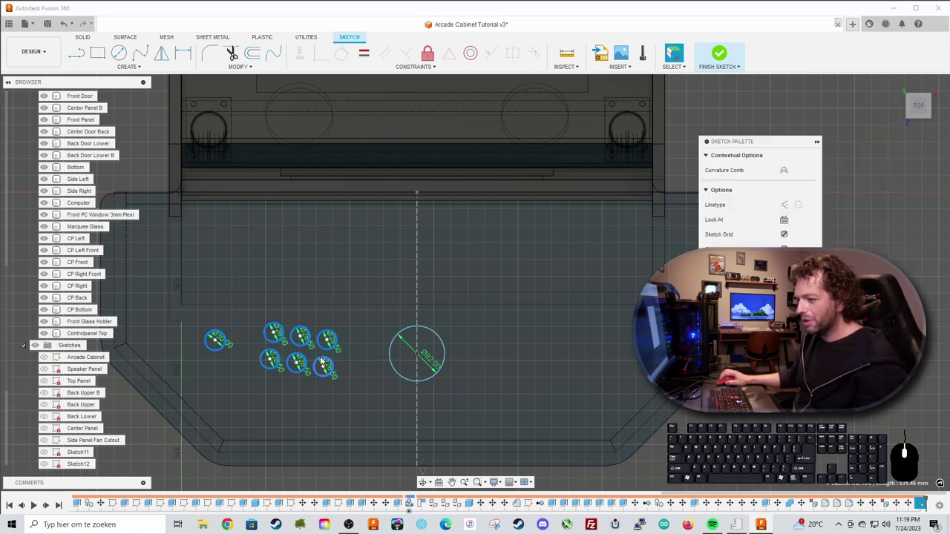
key("m")
left_click_drag(204, 352, 493, 353)
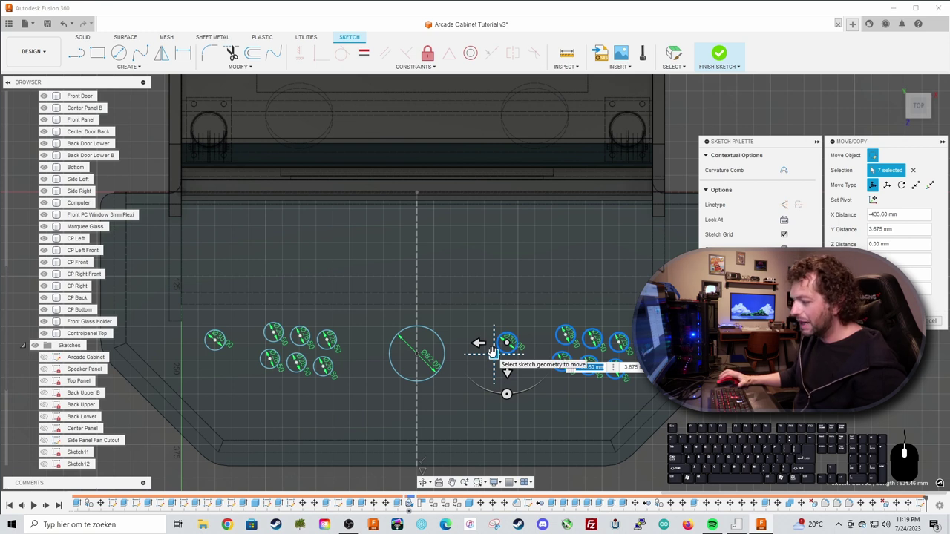
key("Return")
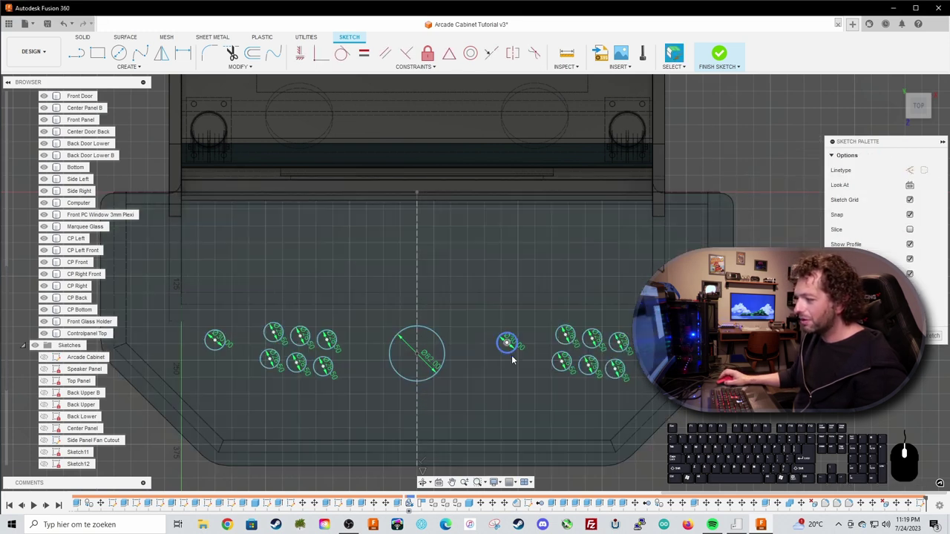
Draw a circle 28.5 mm in diameter in the lid's rear half, just left of the centre line.
middle_click_drag(483, 354, 513, 354)
scroll(513, 352, "down", 1)
scroll(512, 353, "up", 1)
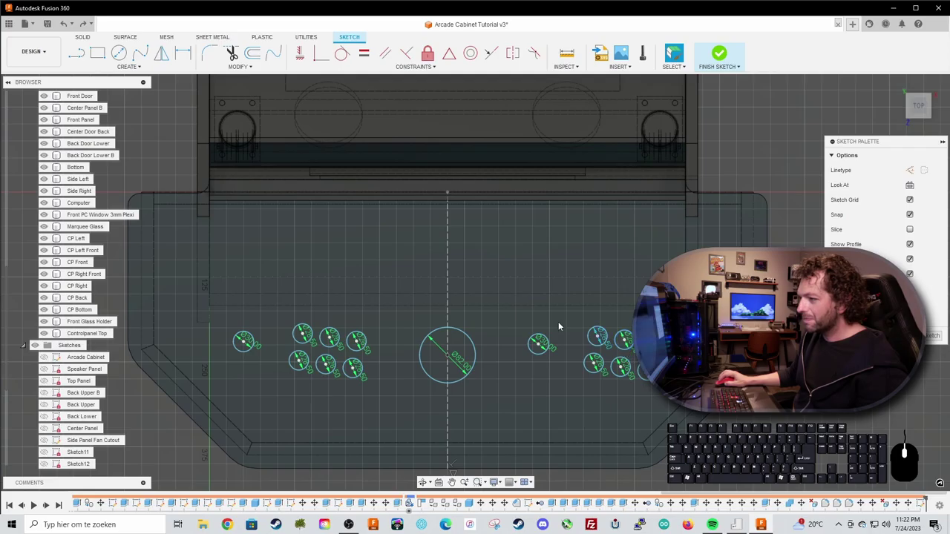
left_click(380, 244)
type("28.5")
key("Return")
key("Escape")
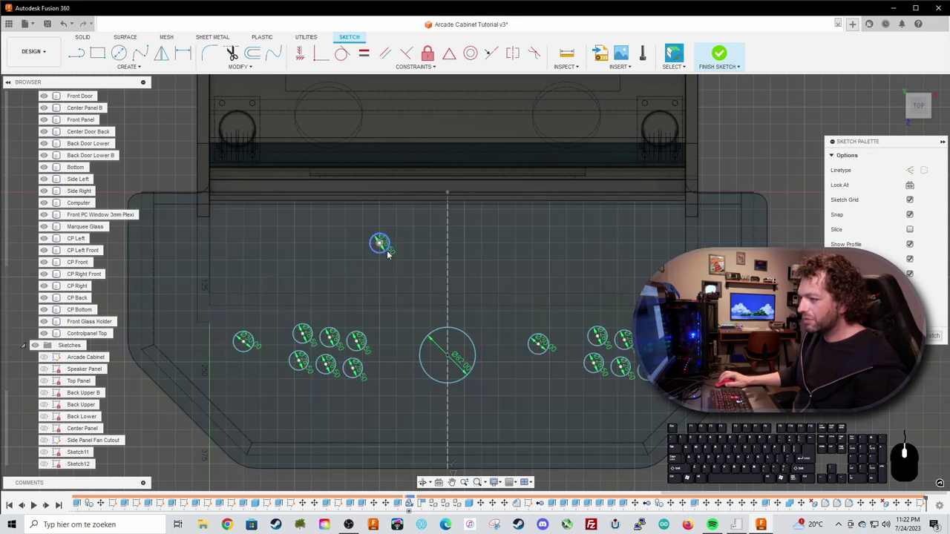
Copy the 28.5 mm circle in the lid's rear half twice to the right, spacing the copies 40 mm apart.
left_click(387, 252)
key("ctrl+v")
left_click_drag(353, 244, 491, 265)
double_click(495, 267)
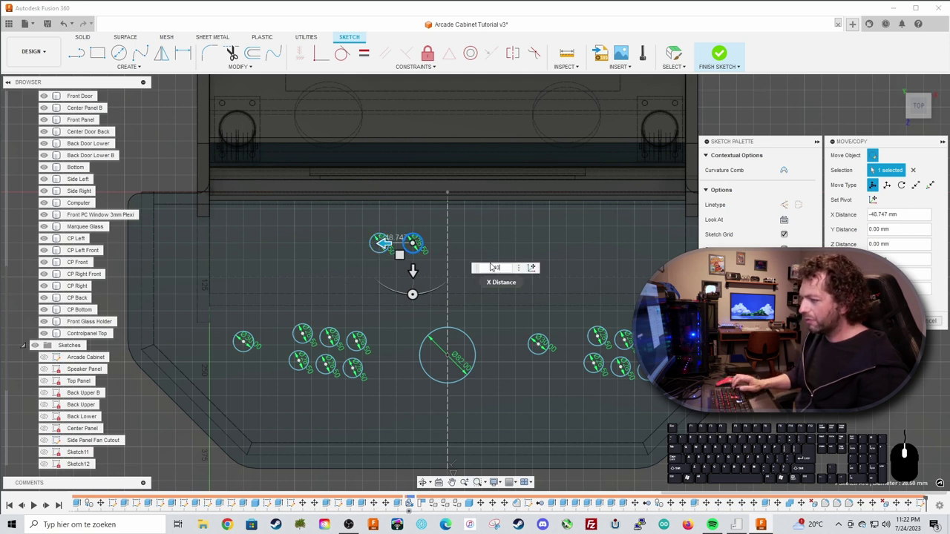
key("Return")
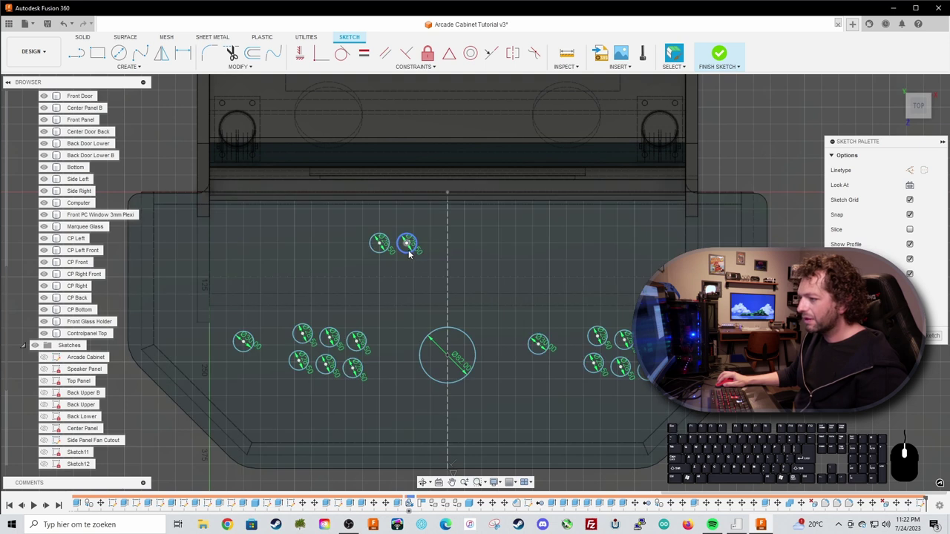
key("m")
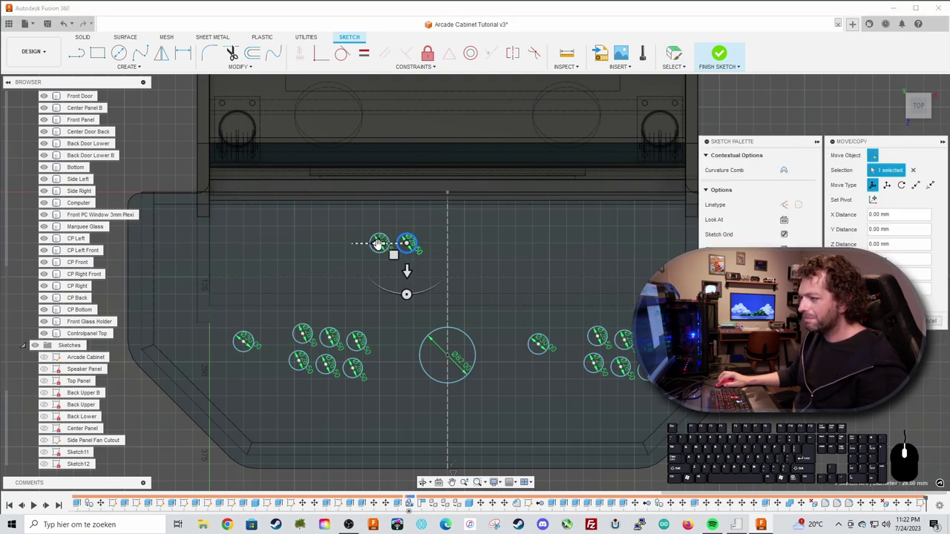
left_click_drag(378, 243, 410, 243)
type("-40")
key("Return")
Copy the third circle of the rear row 40 mm to the right to make a row of four.
left_click(433, 245)
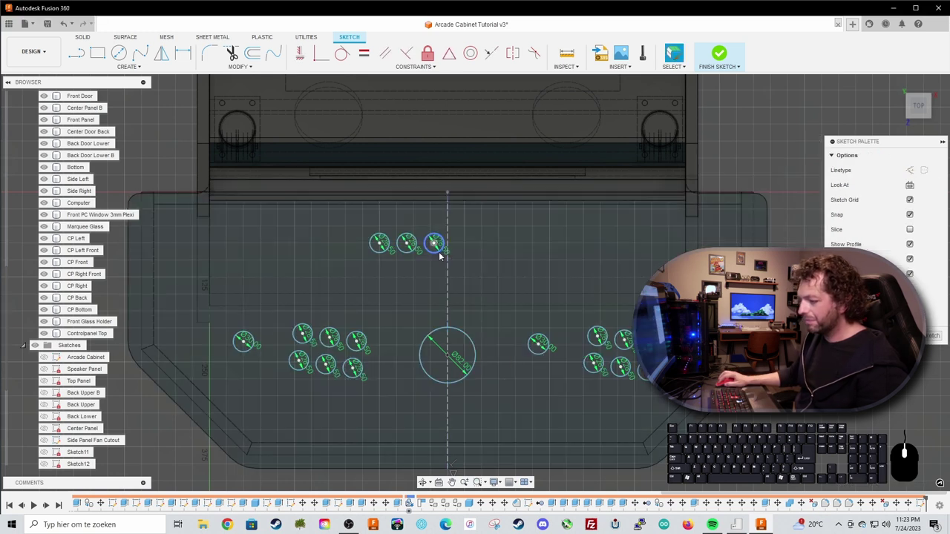
key("m")
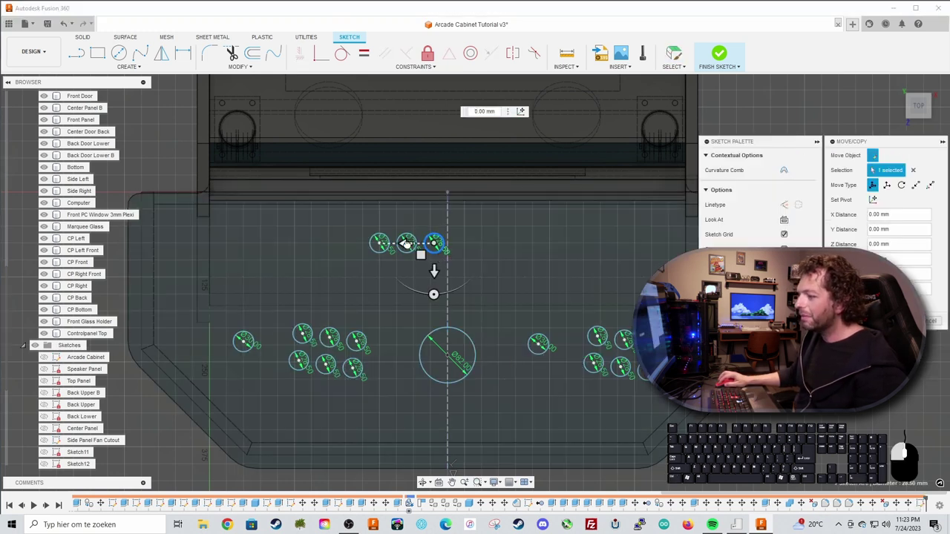
left_click_drag(407, 243, 443, 243)
type("-50")
key("Return")
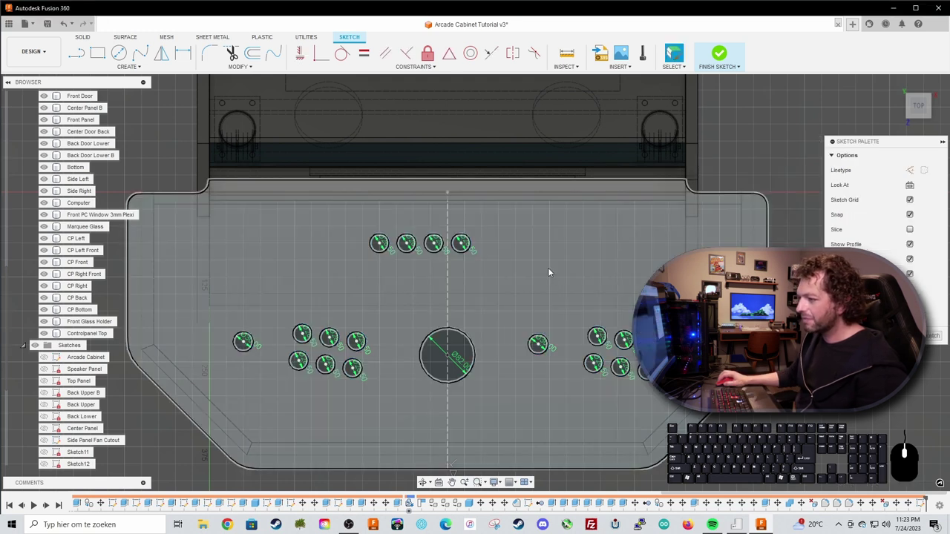
Move the four rear-row circles together about 39 mm to the right and 23 mm toward the lid's rear.
left_click(379, 250)
left_click(432, 252, "shift")
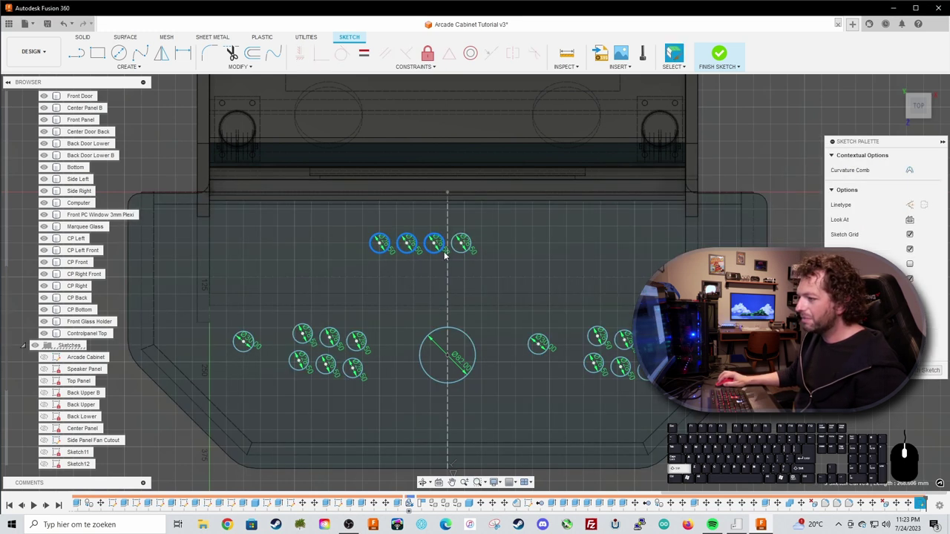
left_click(458, 253, "shift")
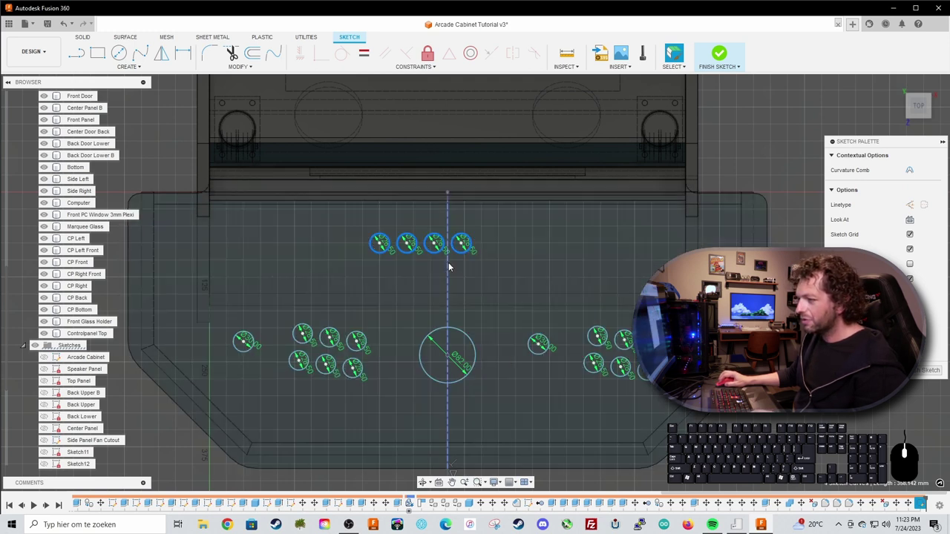
key("m")
mouse_move(366, 254)
left_mouse_down()
mouse_move(394, 250)
mouse_move(393, 240)
left_mouse_up()
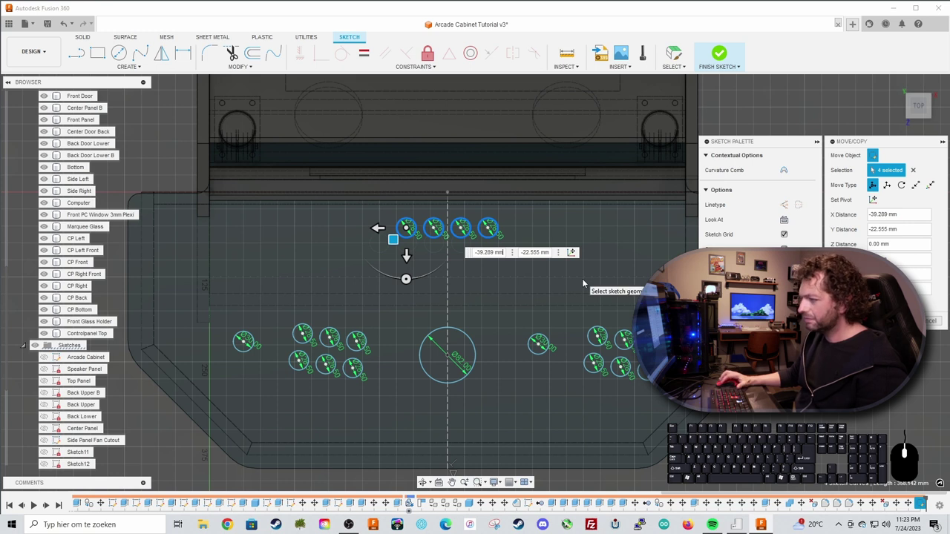
key("Return")
Dimension the centres of the two inner rear-row circles 20 mm from the centre line on either side.
scroll(475, 271, "up", 4)
key("d")
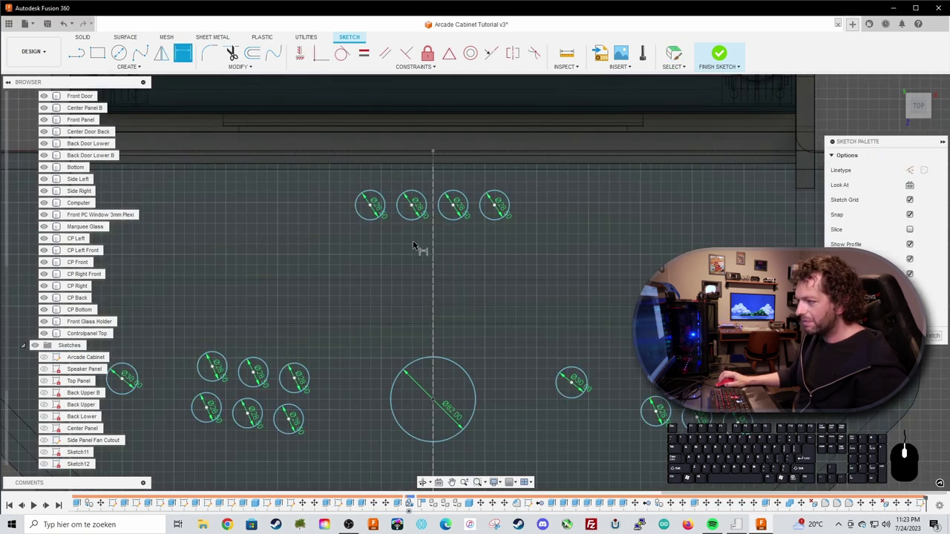
left_click(432, 214)
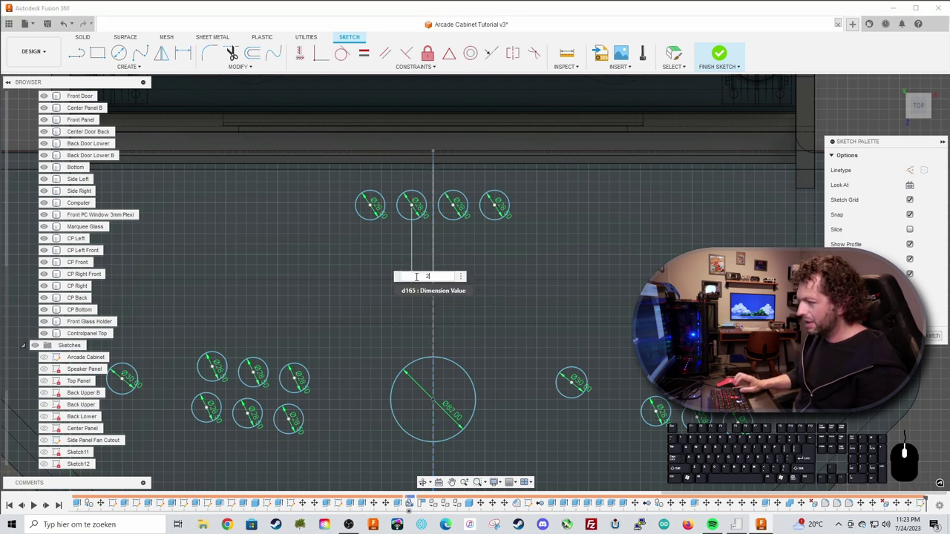
type("0")
key("Return")
left_click(455, 210)
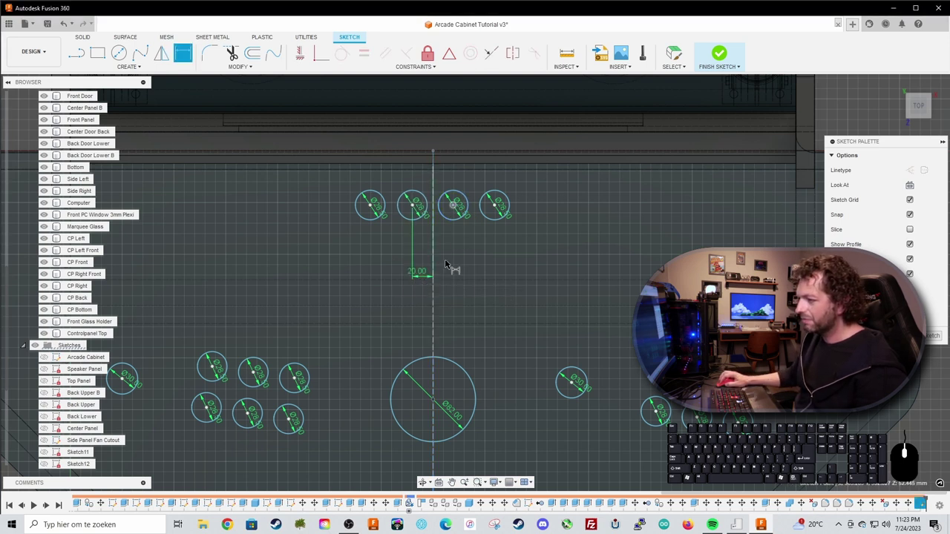
left_click(434, 282)
left_click(449, 278)
type("20")
key("Return")
Dimension each outer rear-row circle's centre 40 mm from its neighbouring inner circle's centre.
left_click(454, 206)
left_click(487, 176)
key("Return")
left_click(371, 207)
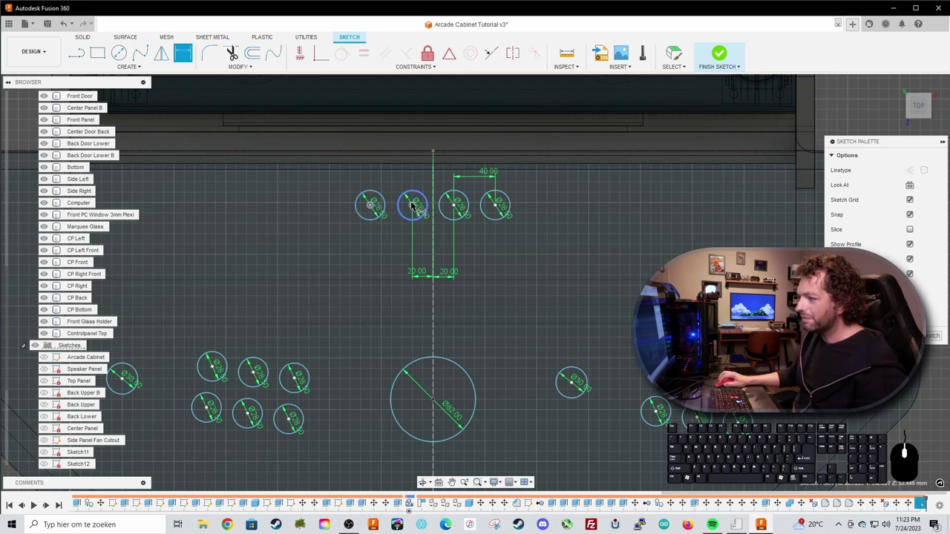
left_click(409, 178)
type("40")
key("Return")
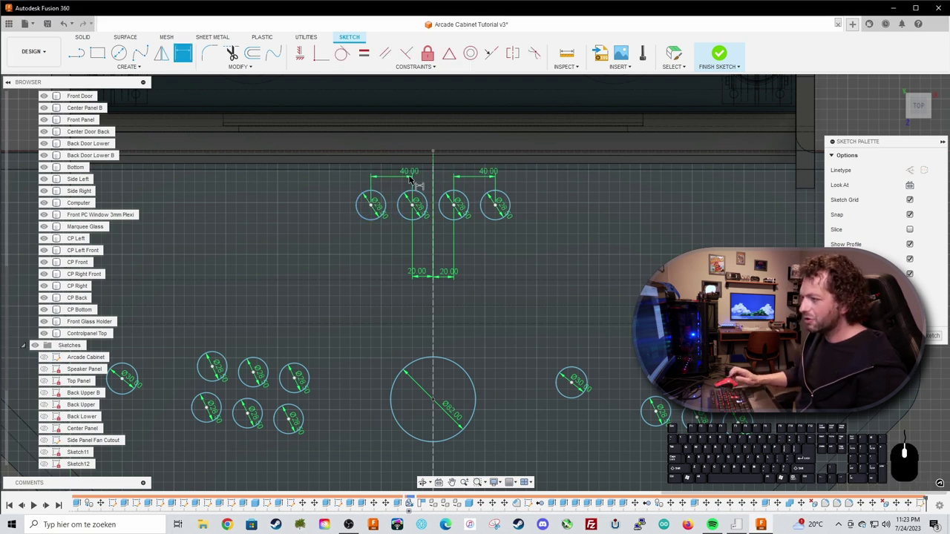
key("Escape")
Copy the two left rear-row circles about 195 mm to the left and 56 mm toward the lid's front.
scroll(519, 266, "down", 5)
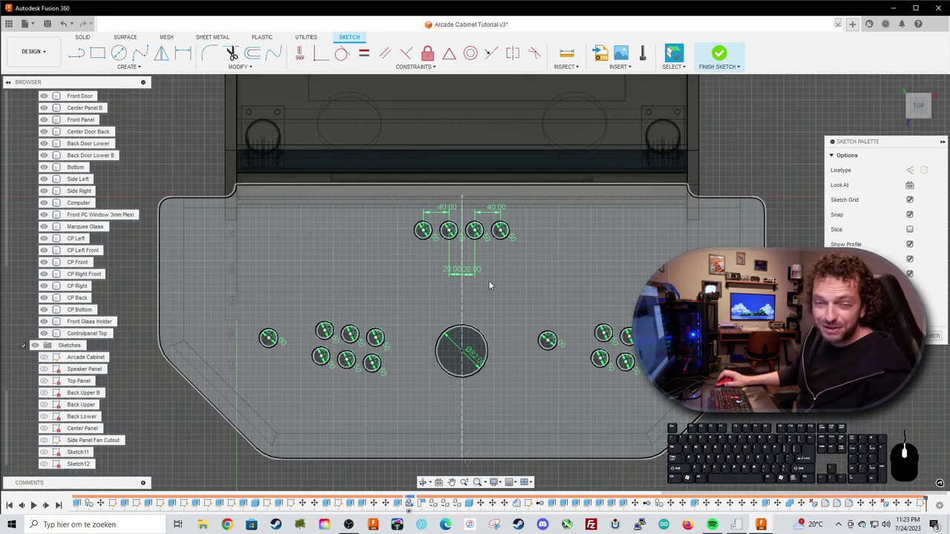
left_click(430, 236)
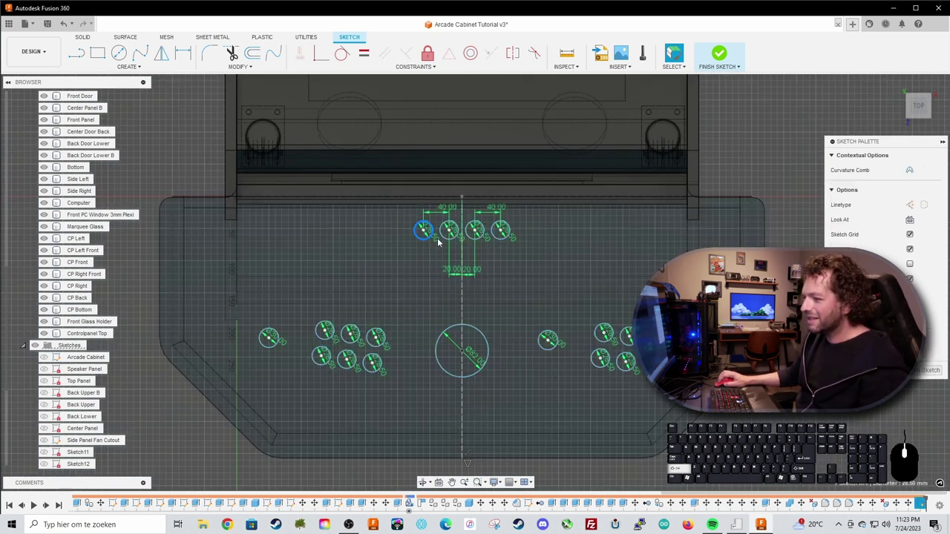
key("m")
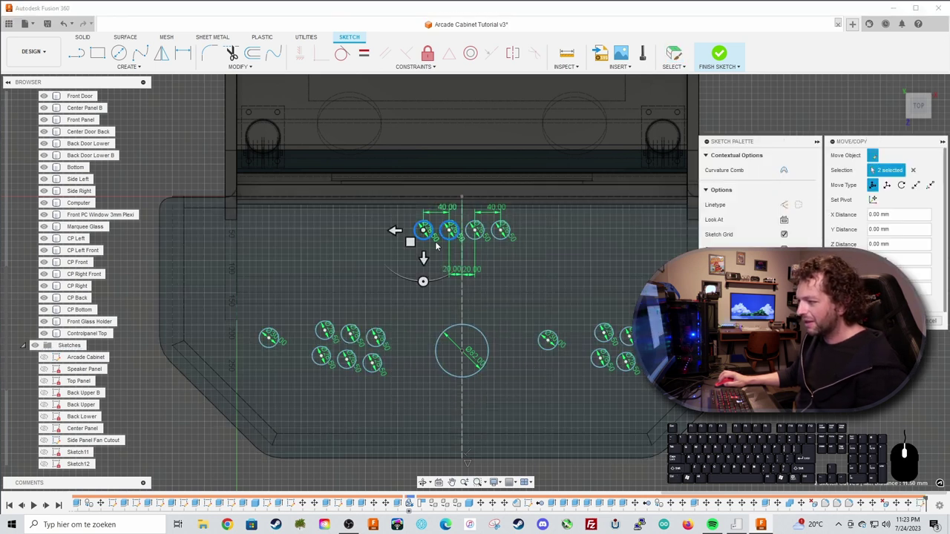
left_click_drag(412, 244, 286, 278)
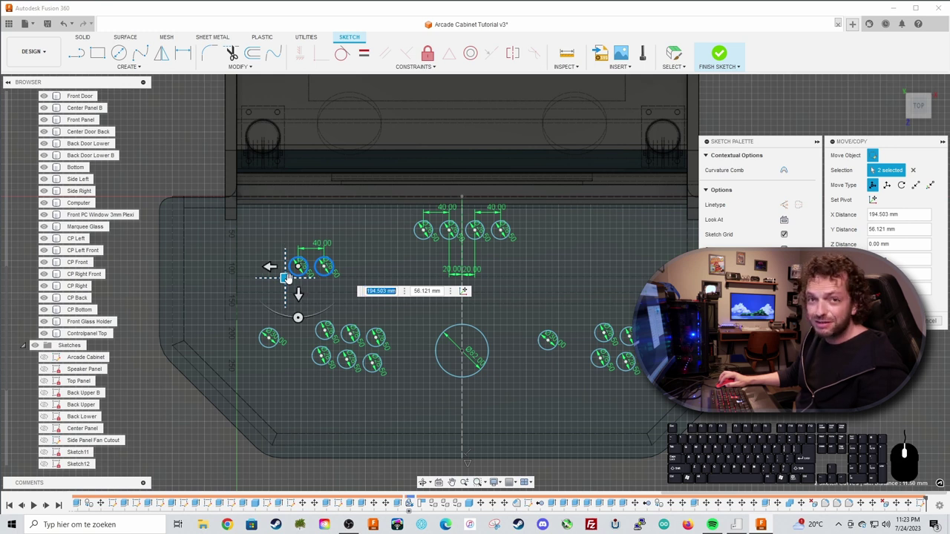
key("Return")
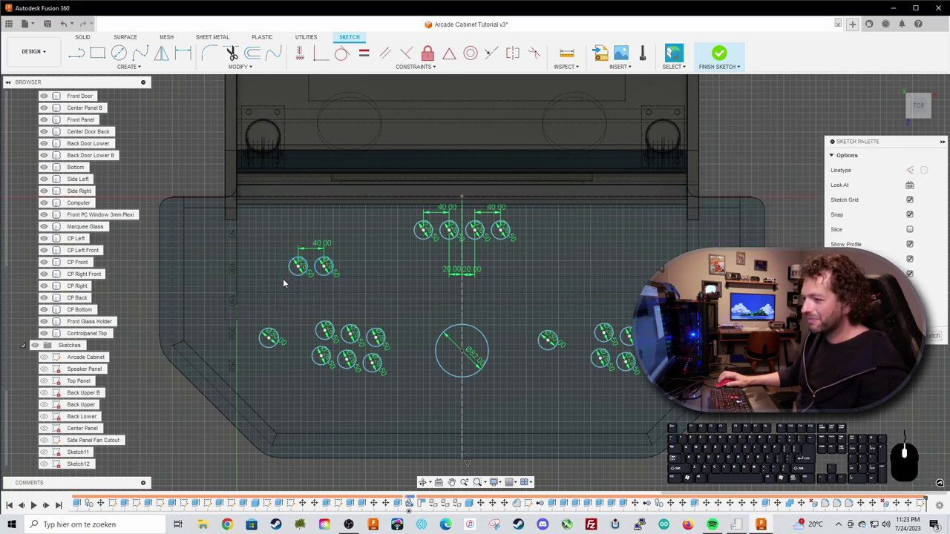
Copy the left circle pair to the lid's right half, about 441 mm across and 4 mm toward the rear.
key("ctrl+c")
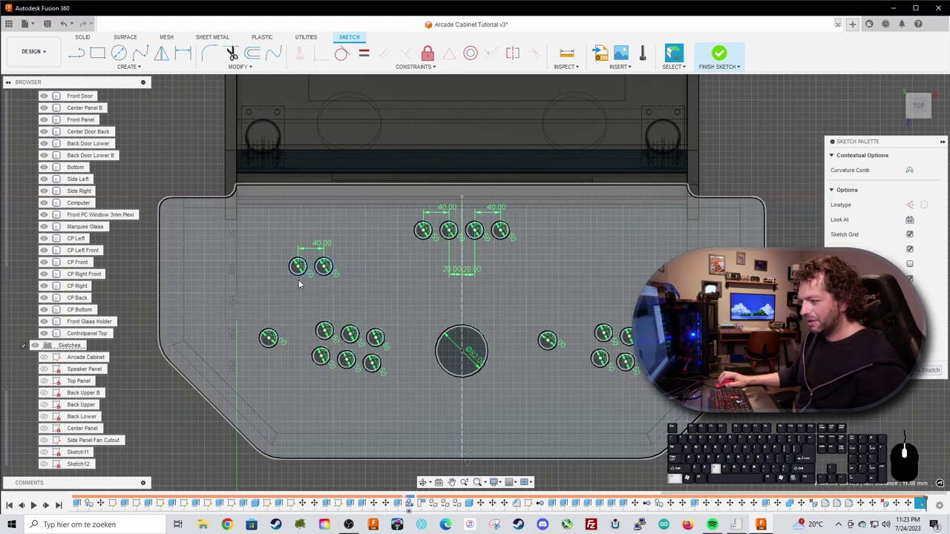
key("ctrl+v")
left_click_drag(312, 279, 595, 277)
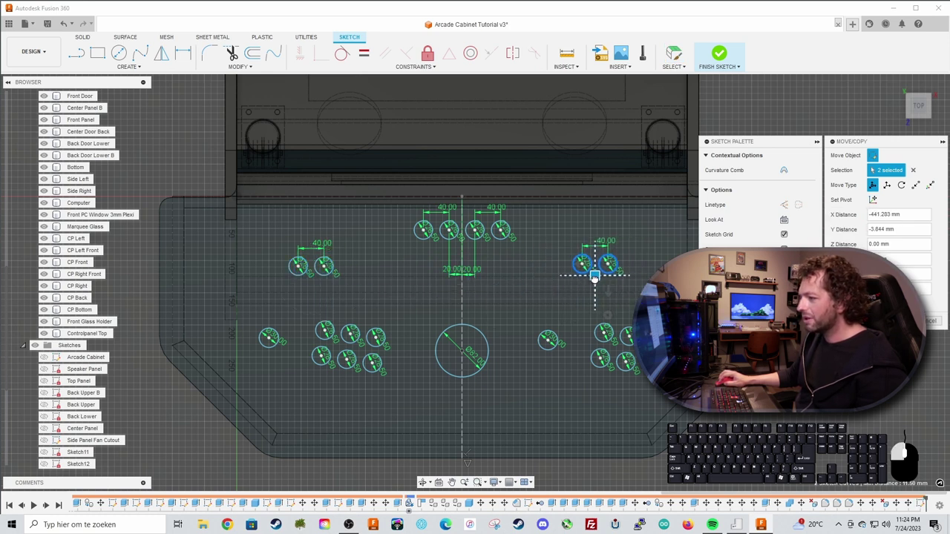
key("Return")
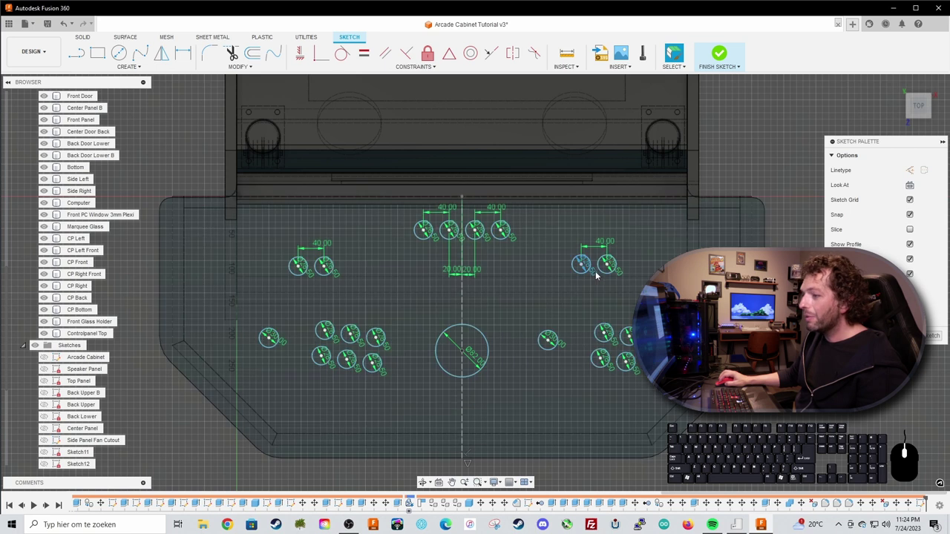
Try to apply an Equal constraint to the four circles of the left and right pairs.
left_click(300, 278)
left_click(321, 280)
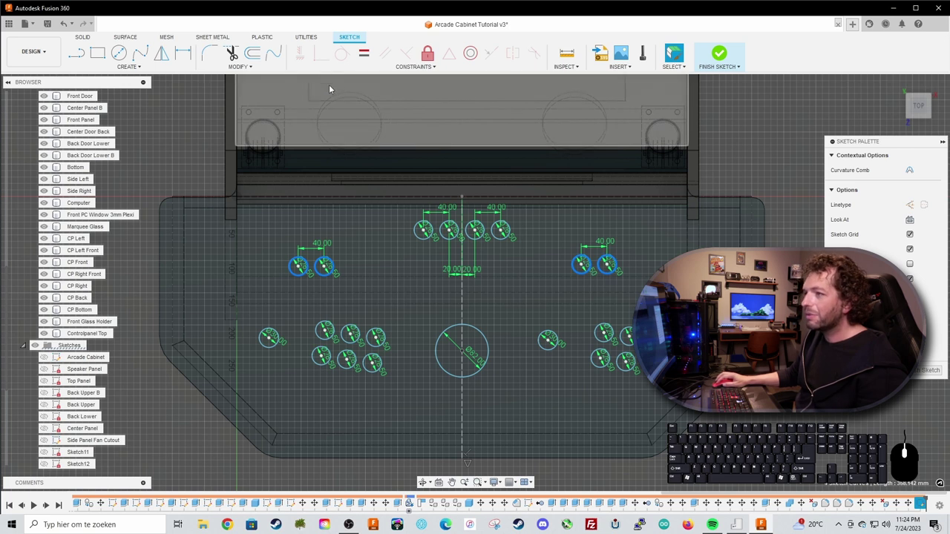
left_click(363, 55)
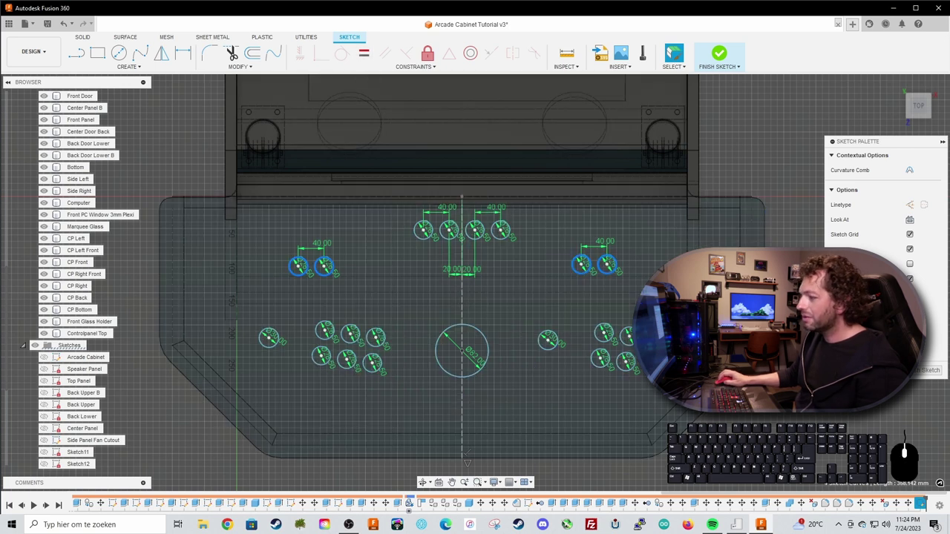
Align the four circle centres of the left and right pairs with a Horizontal constraint.
left_click(297, 269)
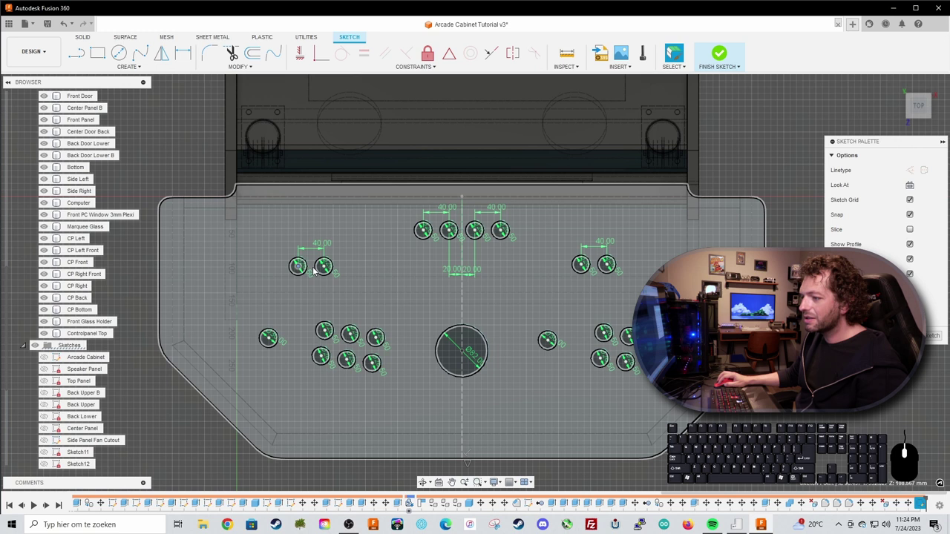
left_click(324, 268)
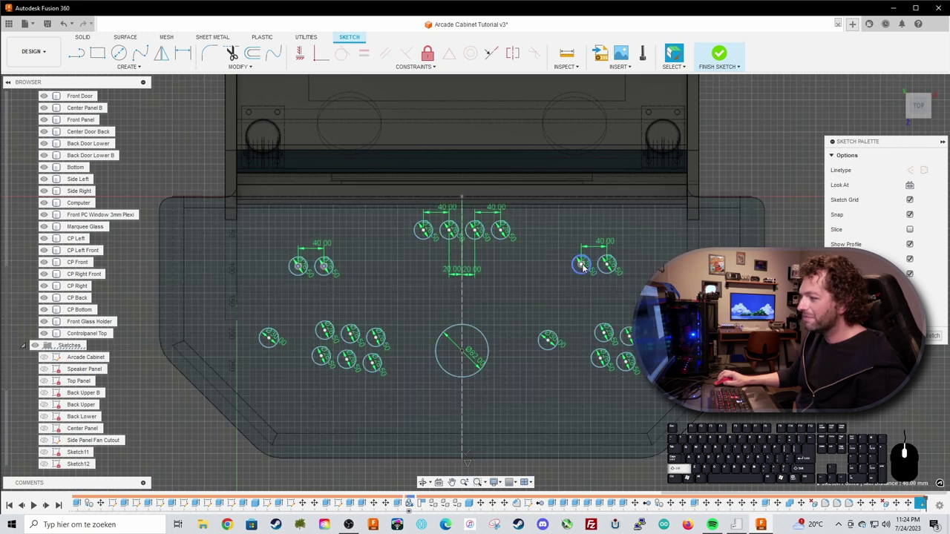
left_click(608, 267)
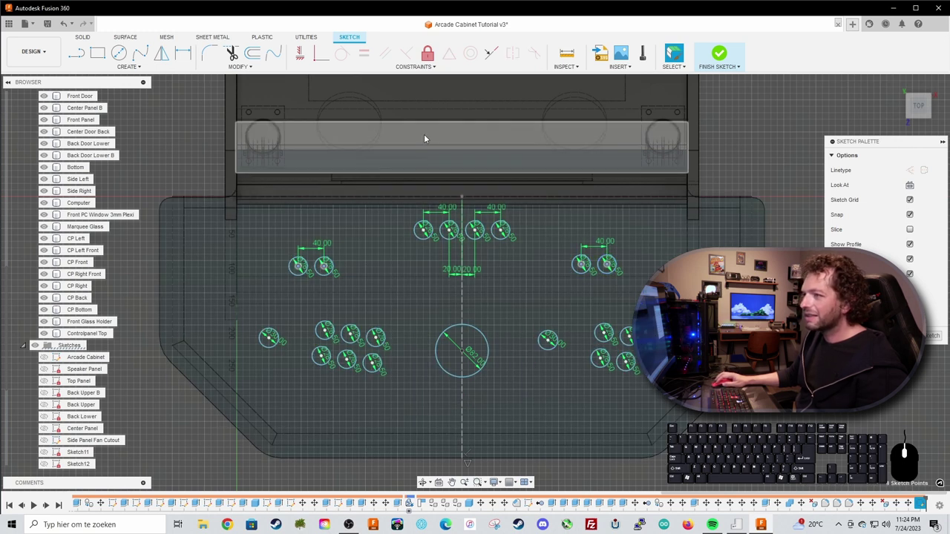
left_click(300, 54)
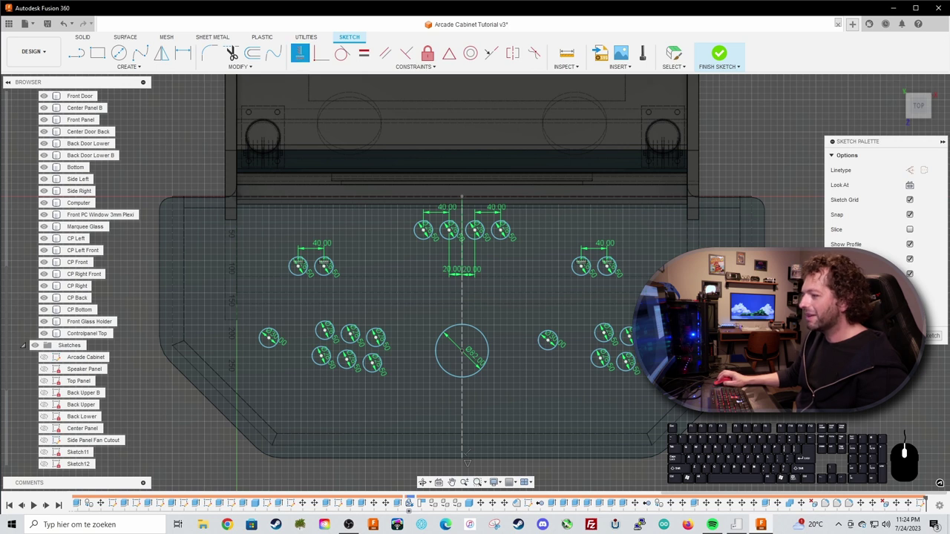
key("Escape")
Draw a horizontal construction line about 132 mm long across the centre line, between the rear row and the 82 mm circle.
scroll(519, 356, "up", 1)
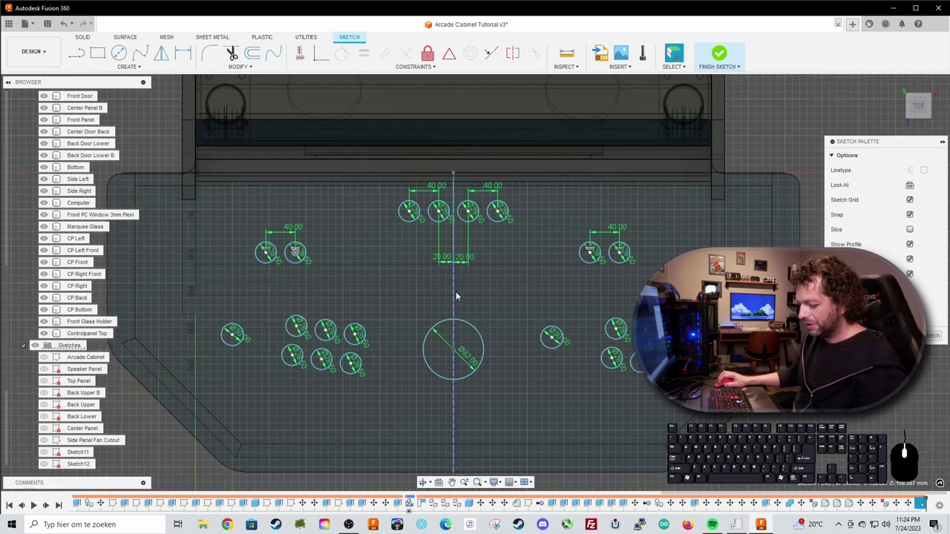
key("l")
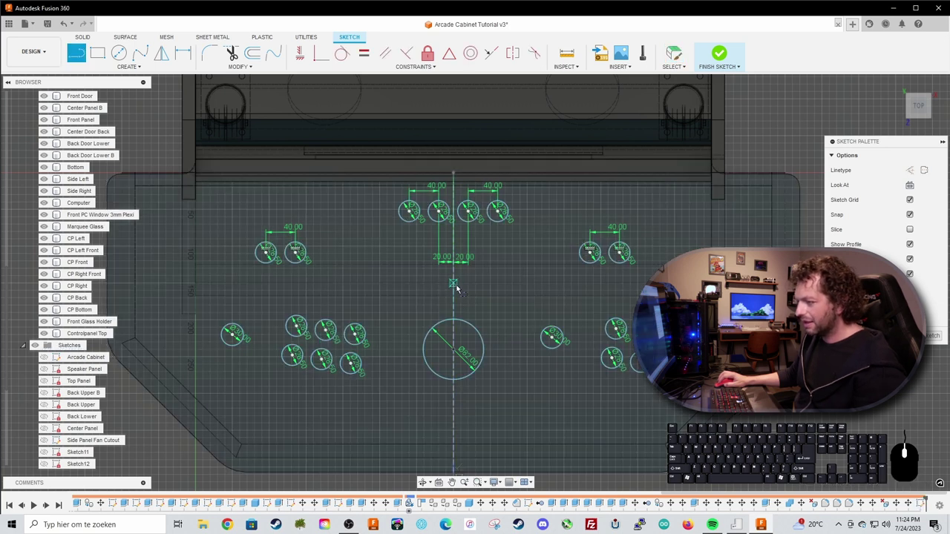
left_click(416, 277)
left_click(514, 276)
key("Escape")
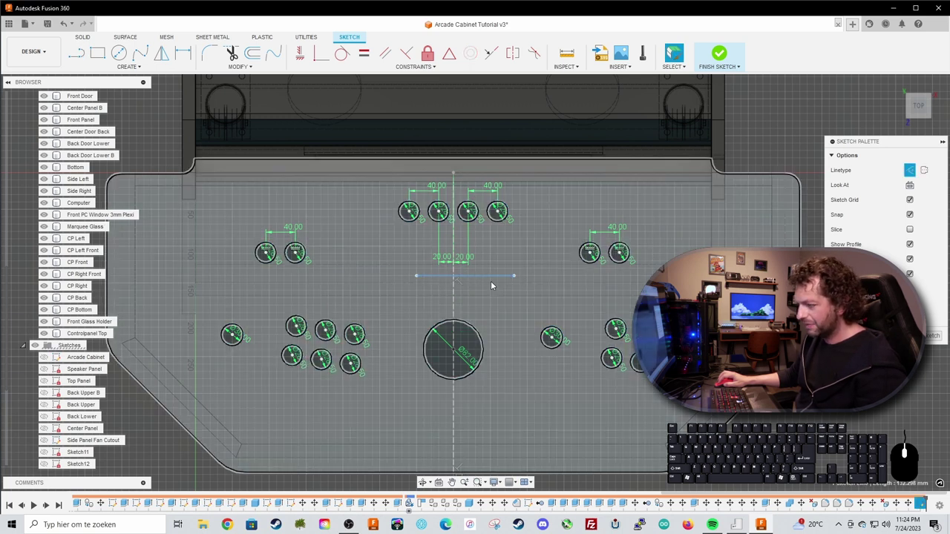
Draw a circle 24.5 mm in diameter on the horizontal construction line, just right of the centre line.
key("c")
left_click(476, 276)
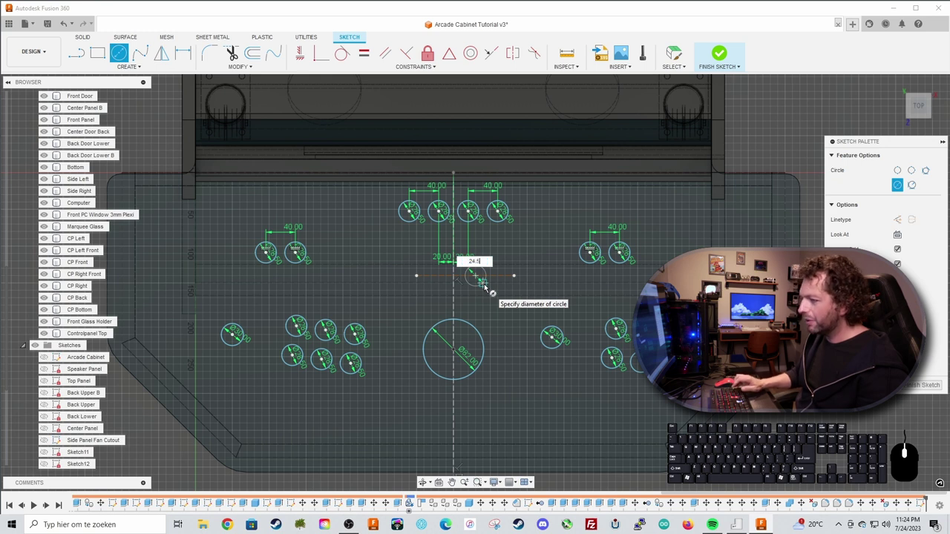
type("24.5")
key("Return")
key("Escape")
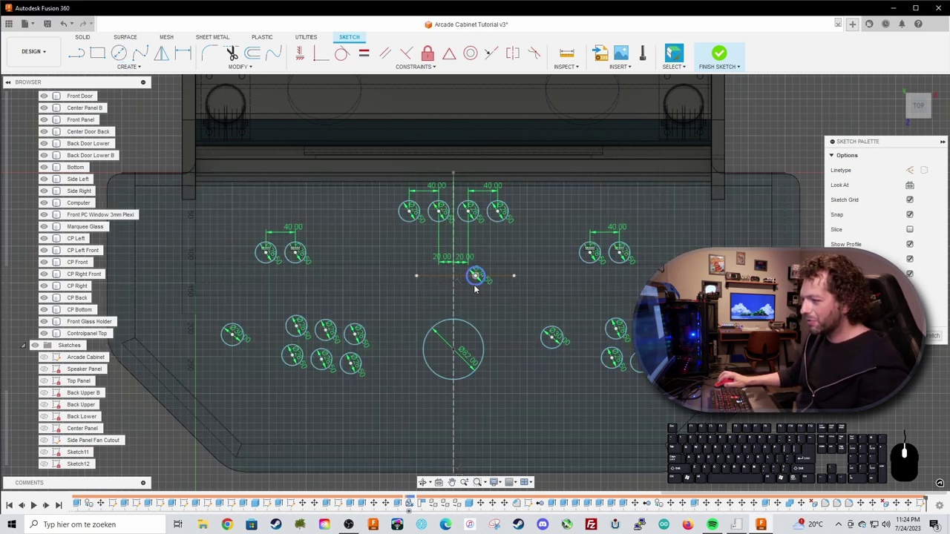
Copy the 24.5 mm circle to the left along the construction line and dimension the copy's centre 20 mm from the centre line.
left_click(475, 276)
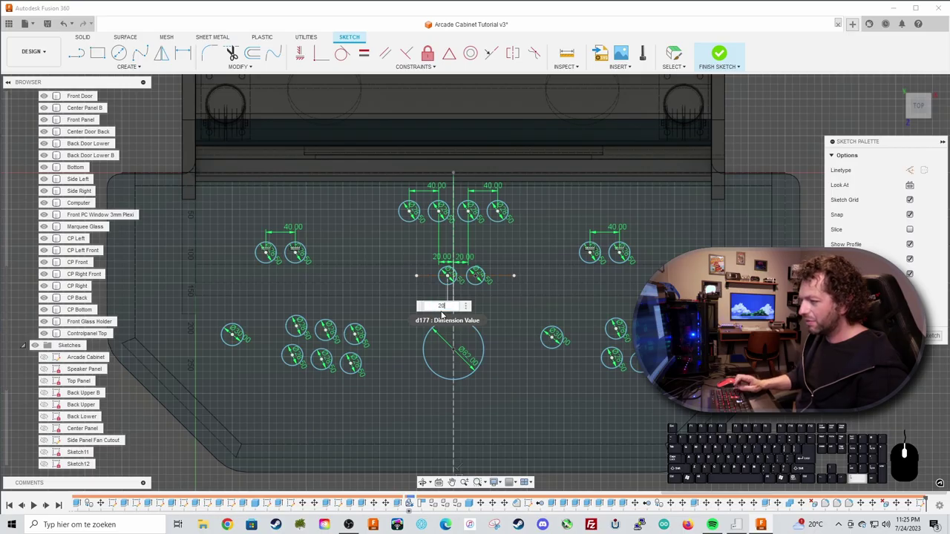
key("Return")
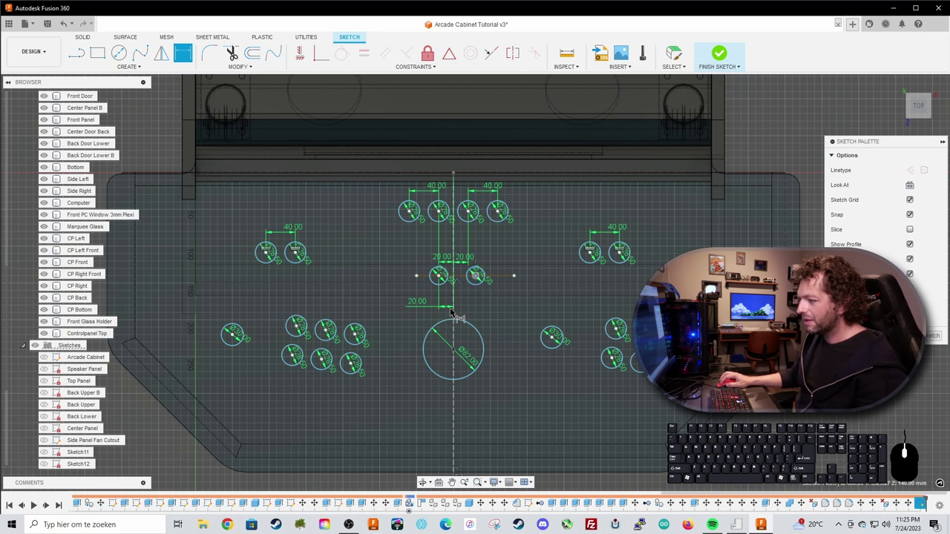
Dimension the right-hand small centre circle 20 mm from the vertical centre line and finish the sketch.
left_click(474, 313)
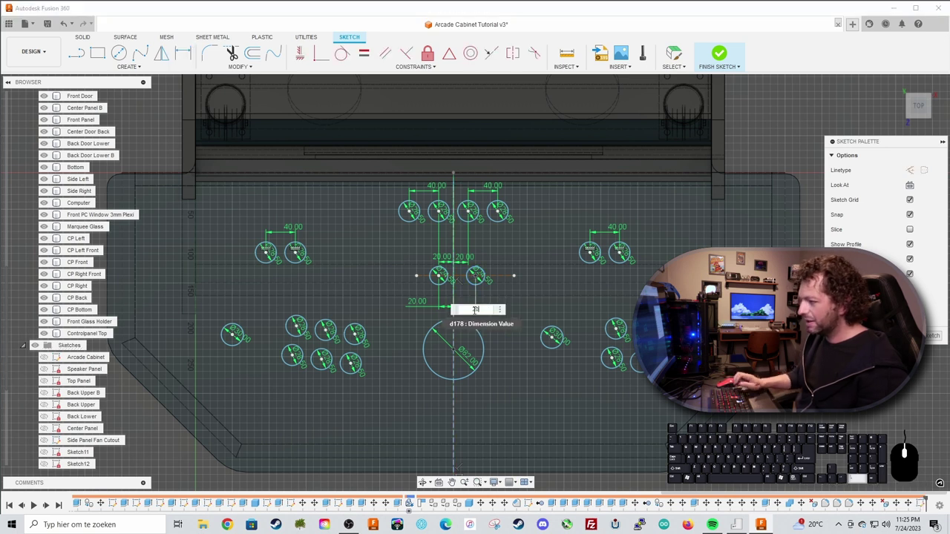
type("20")
key("Return")
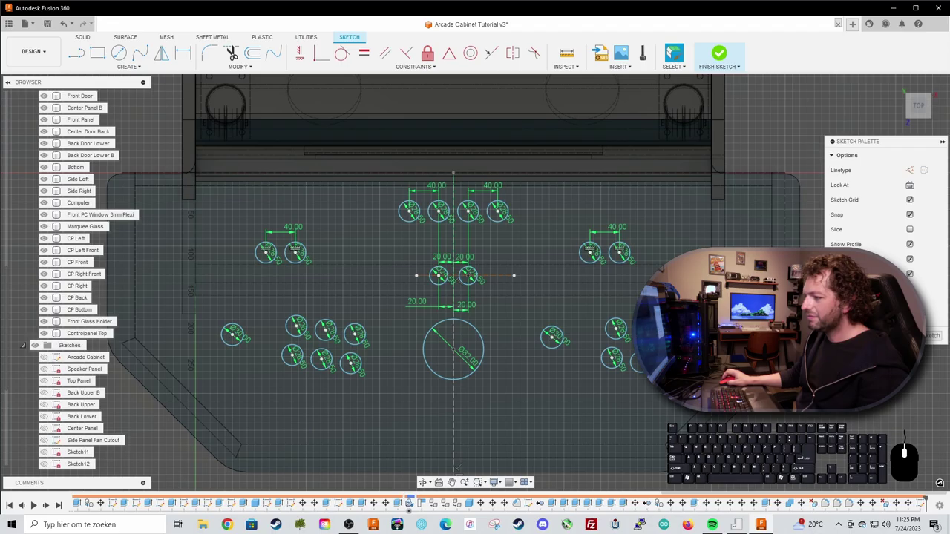
scroll(640, 331, "down", 3)
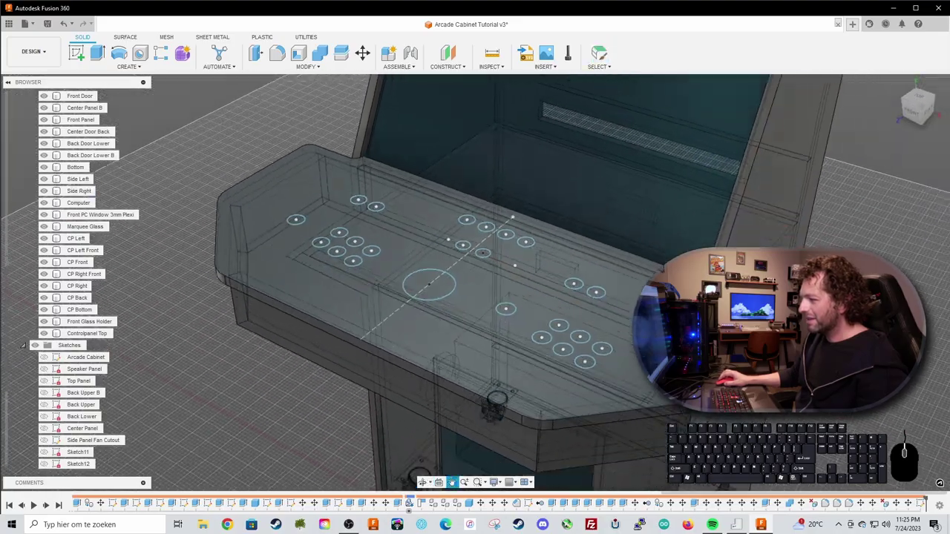
Start a sketch on the outer face of the CP Right panel and draw a 28.5 mm diameter circle on it.
middle_click_drag(735, 357, 631, 326, "shift")
left_click(598, 345)
right_click(598, 344)
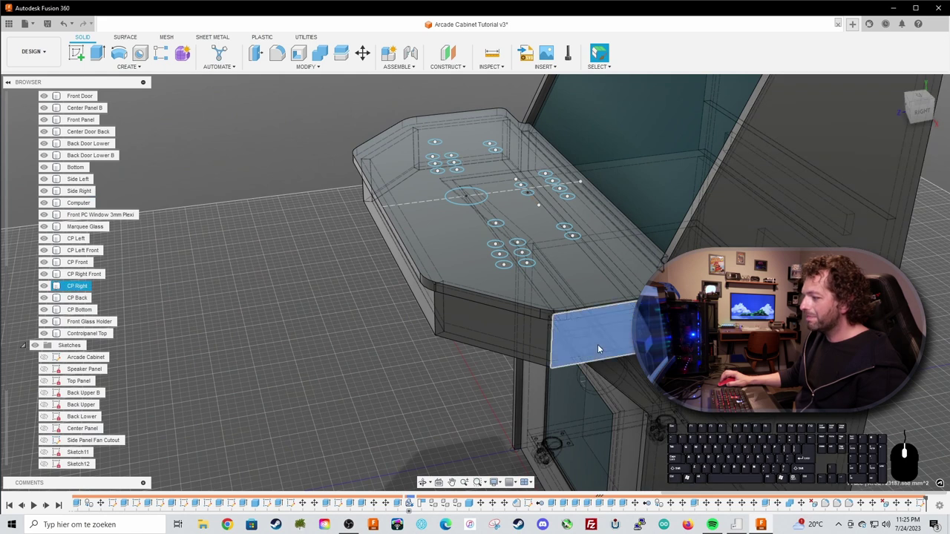
left_click(599, 176)
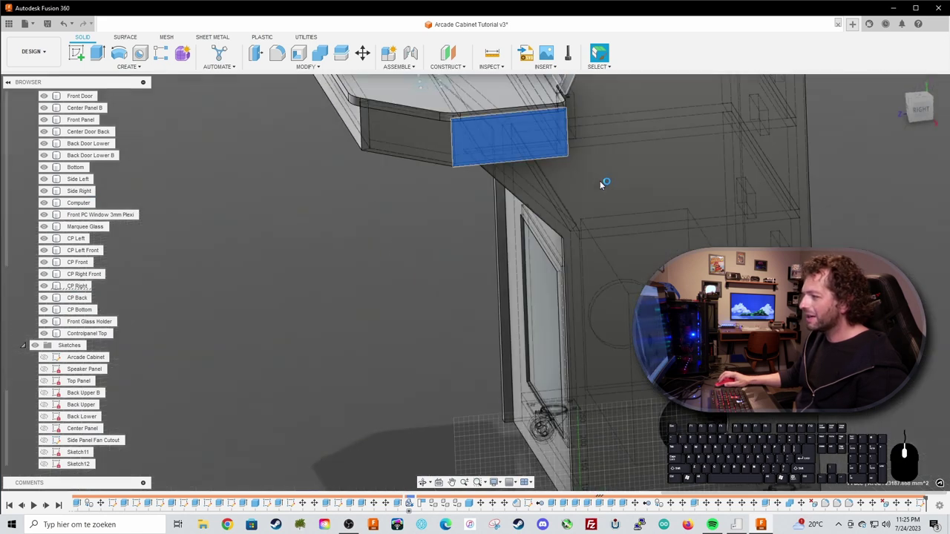
scroll(512, 335, "up", 5)
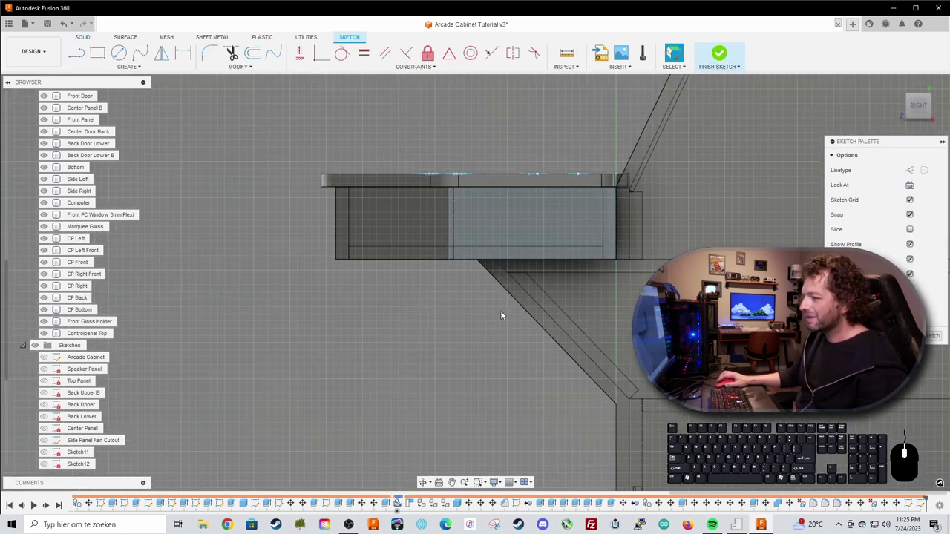
key("c")
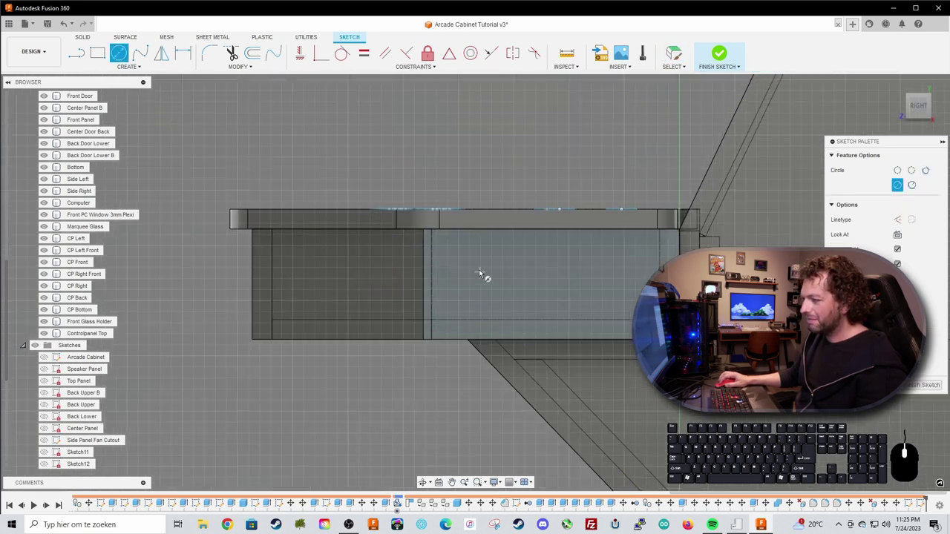
left_click(480, 272)
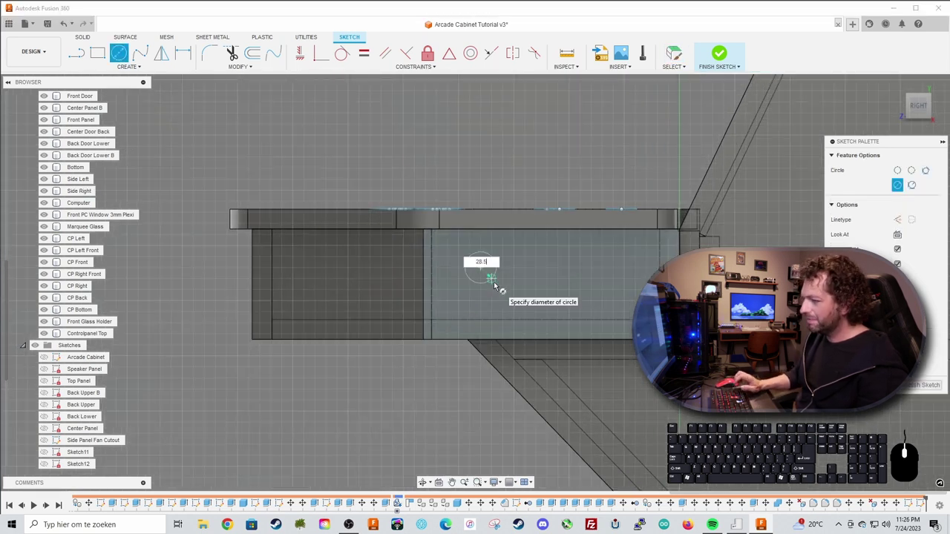
type("28.5")
key("Return")
key("Escape")
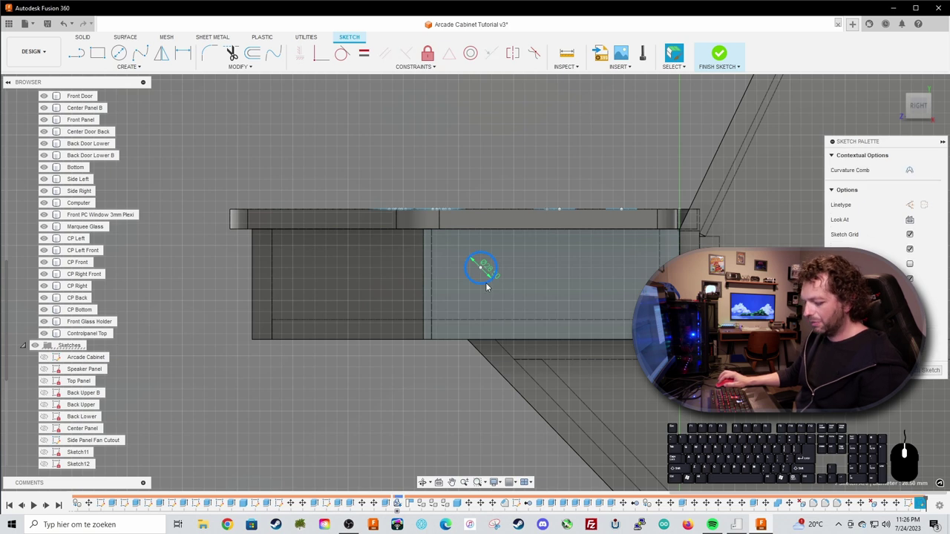
Copy the 28.5 mm circle diagonally down towards the cabinet, offset about 27.8 mm horizontally and 22.4 mm downward.
key("m")
left_click_drag(484, 267, 525, 280)
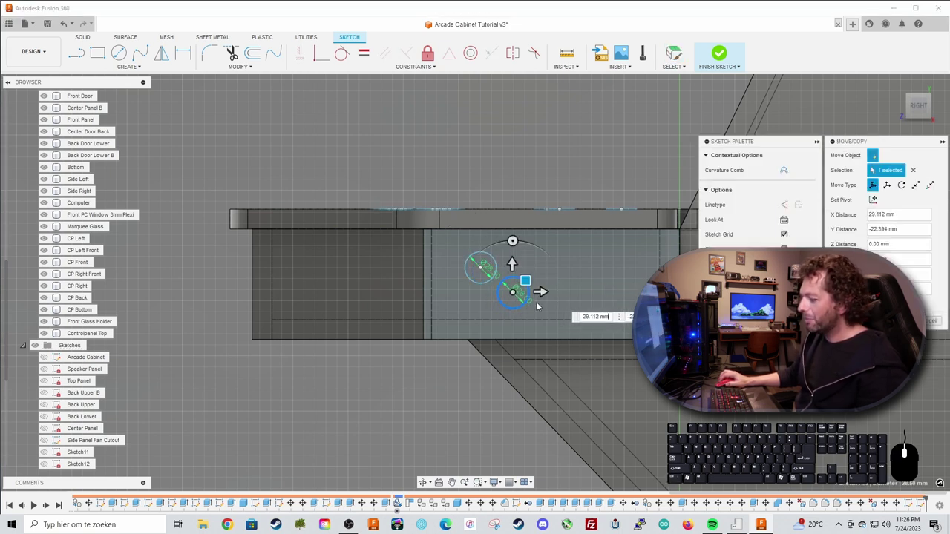
left_click_drag(526, 282, 524, 280)
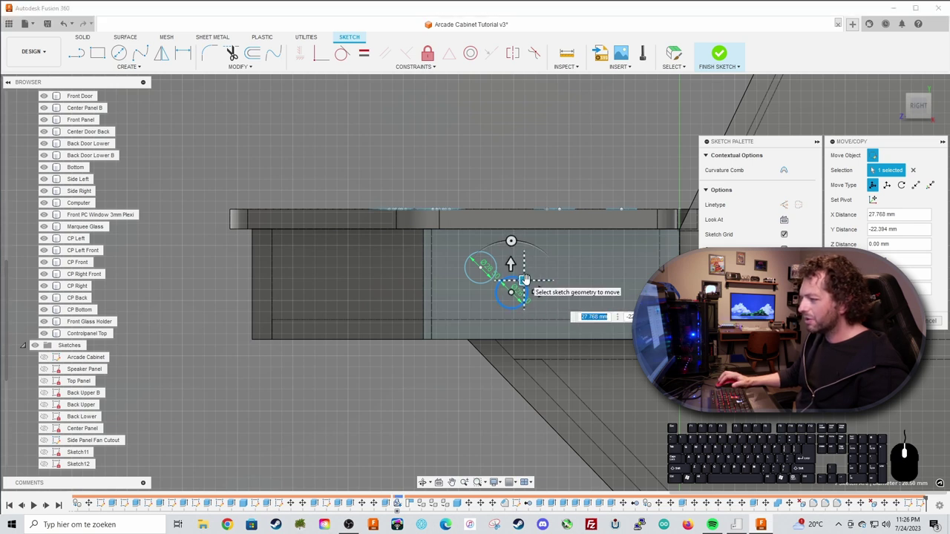
key("Return")
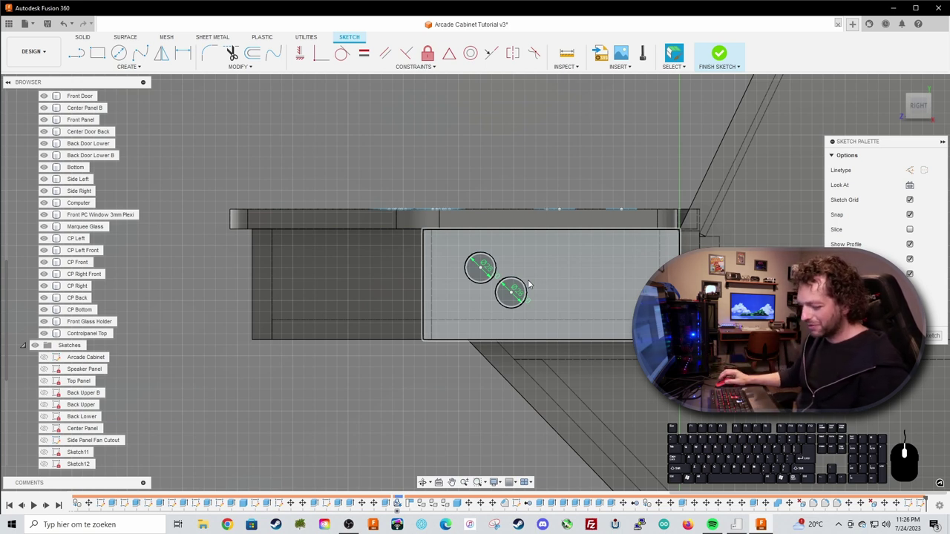
Dimension the distance between the two side circles' centres as 40 mm.
key("d")
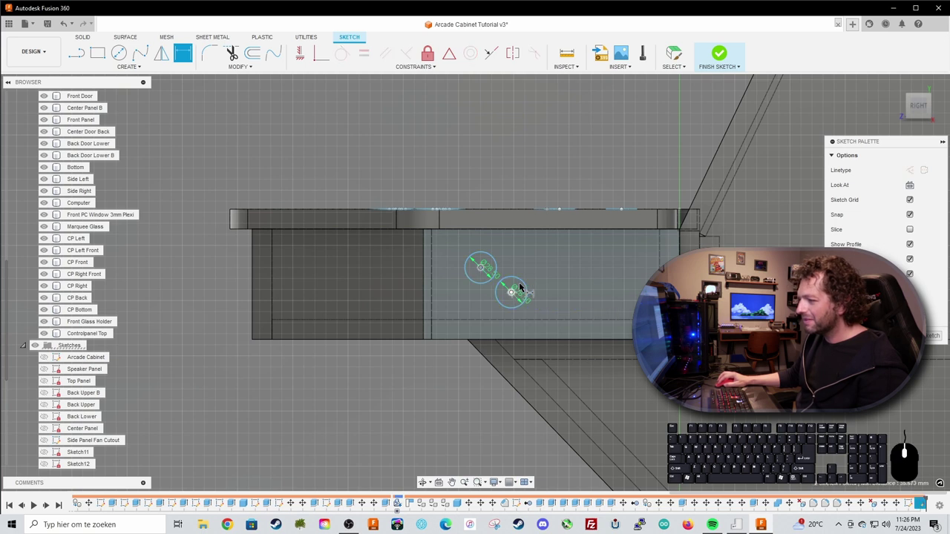
left_click(540, 267)
type("40")
key("Return")
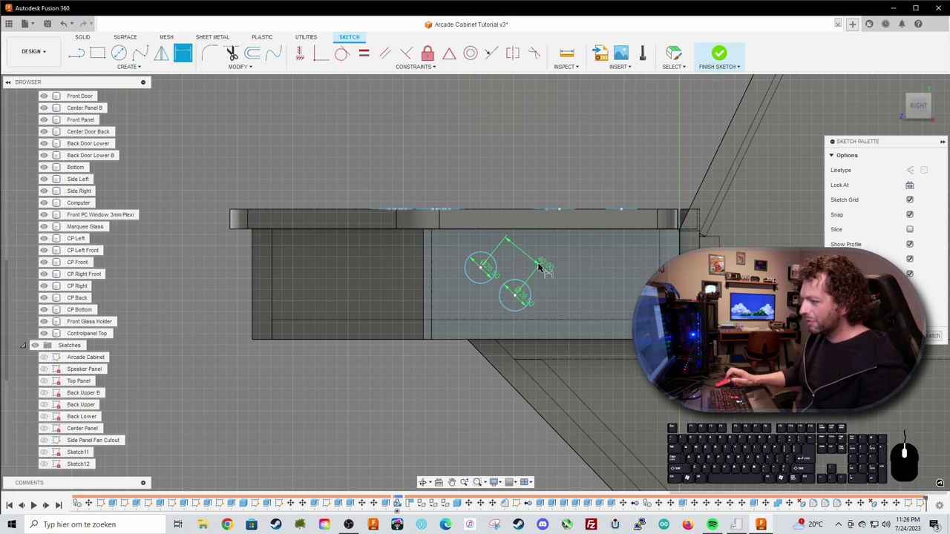
key("Escape")
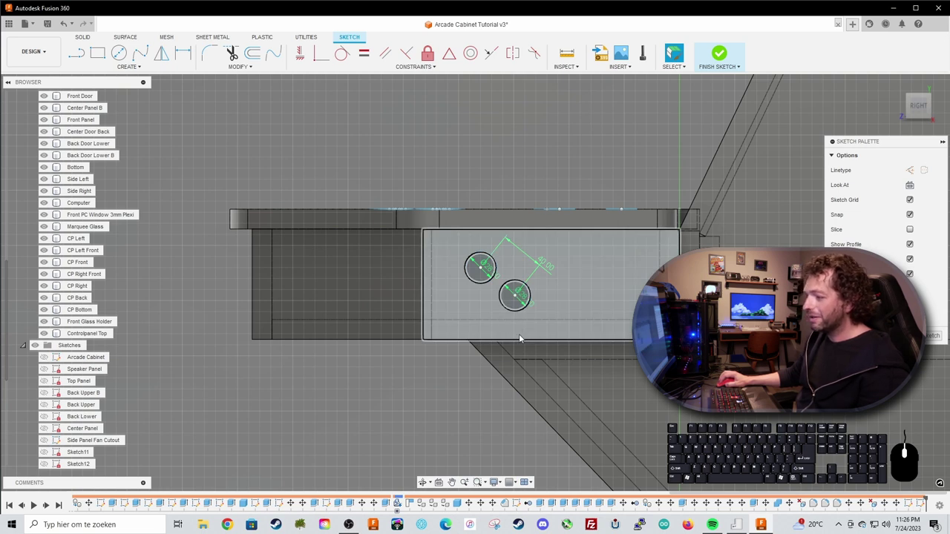
Cut the two side circles through the control panel box's right and left sides with an Extrude of about -1041 mm.
left_click(480, 268)
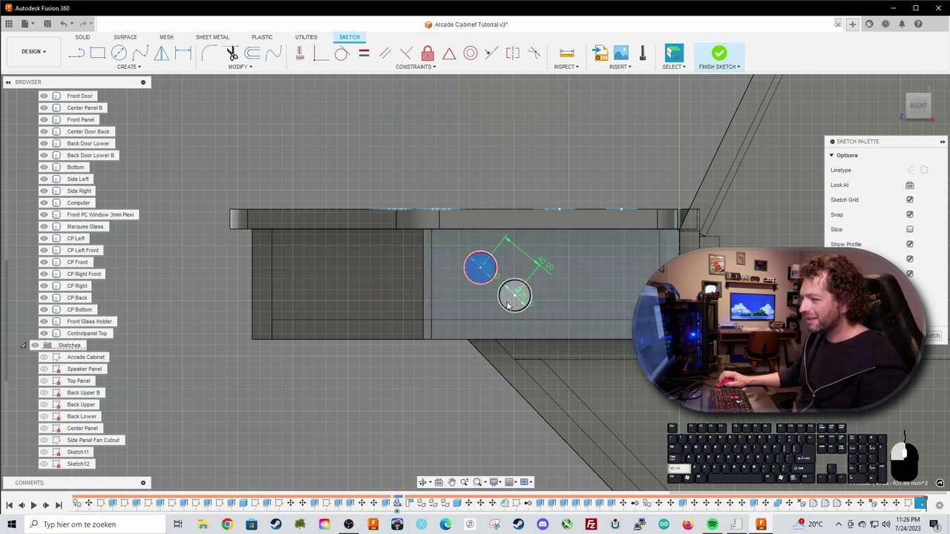
left_click(515, 295)
scroll(454, 312, "down", 2)
left_click(719, 53)
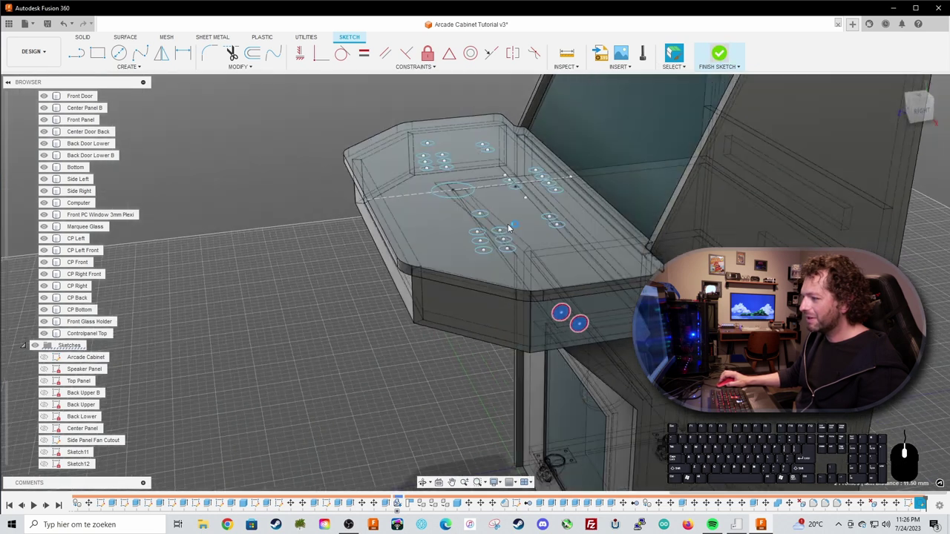
key("e")
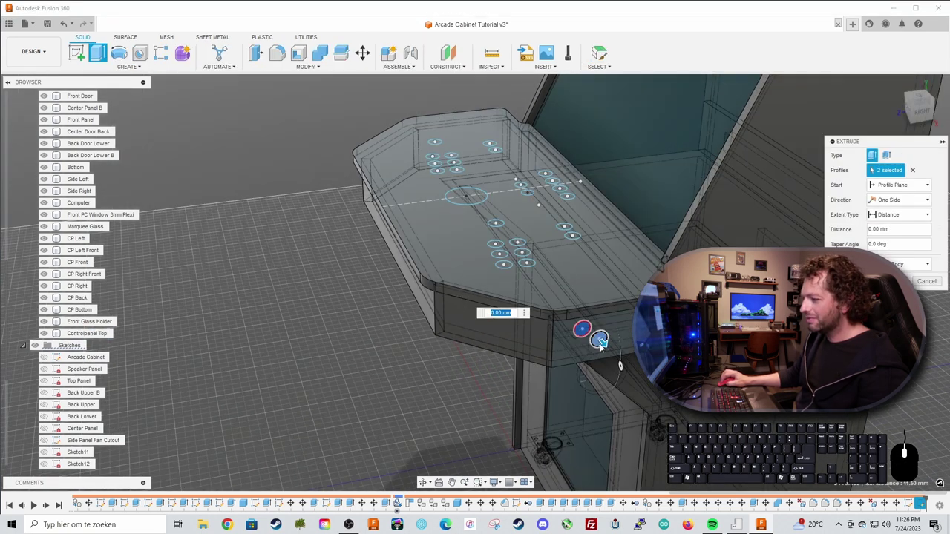
left_click_drag(602, 342, 418, 142)
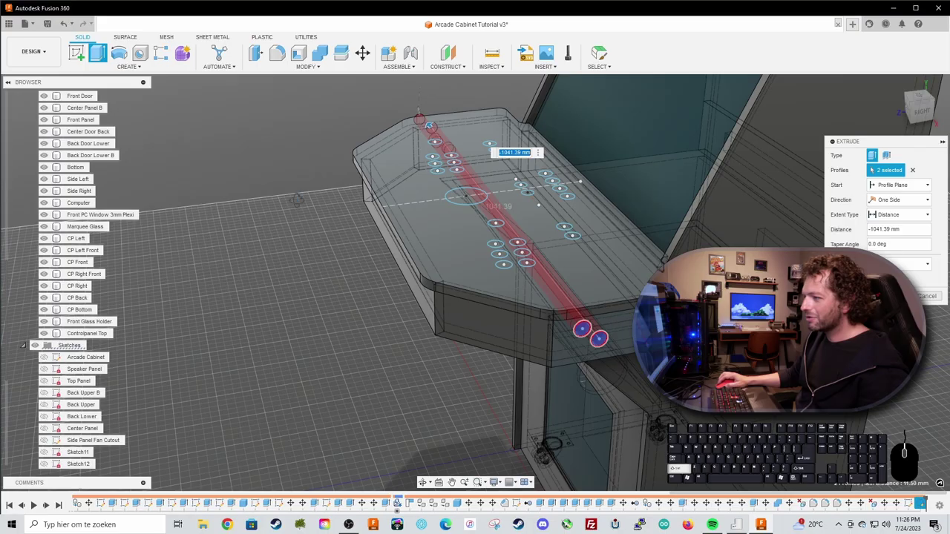
middle_click_drag(418, 142, 393, 190, "shift")
middle_click_drag(121, 263, 219, 329, "shift")
key("Return")
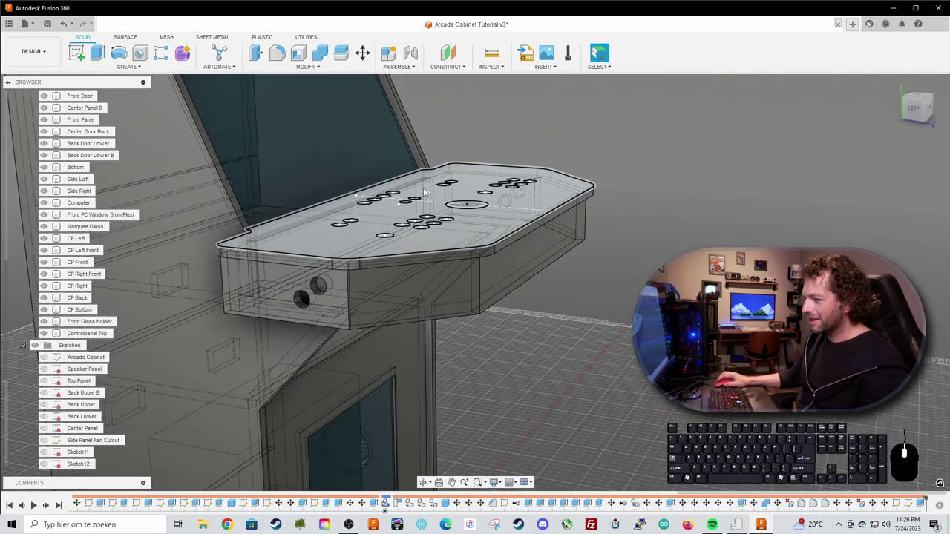
Cut all 25 button and trackball circles through the control panel top with an Extrude of -18 mm.
middle_click_drag(605, 189, 475, 201, "shift")
scroll(297, 154, "up", 3)
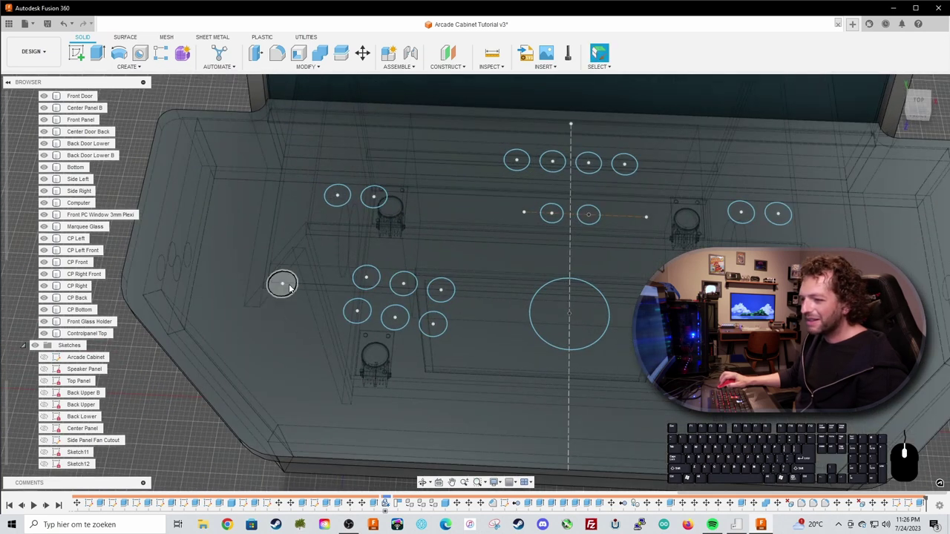
left_click(291, 284, "shift")
left_click(357, 311, "shift")
left_click(403, 283, "shift")
left_click(394, 317, "shift")
left_click(440, 289, "shift")
left_click(432, 324, "shift")
left_click(372, 196, "shift")
left_click(516, 161, "shift")
left_click(587, 164, "shift")
left_click(624, 164, "shift")
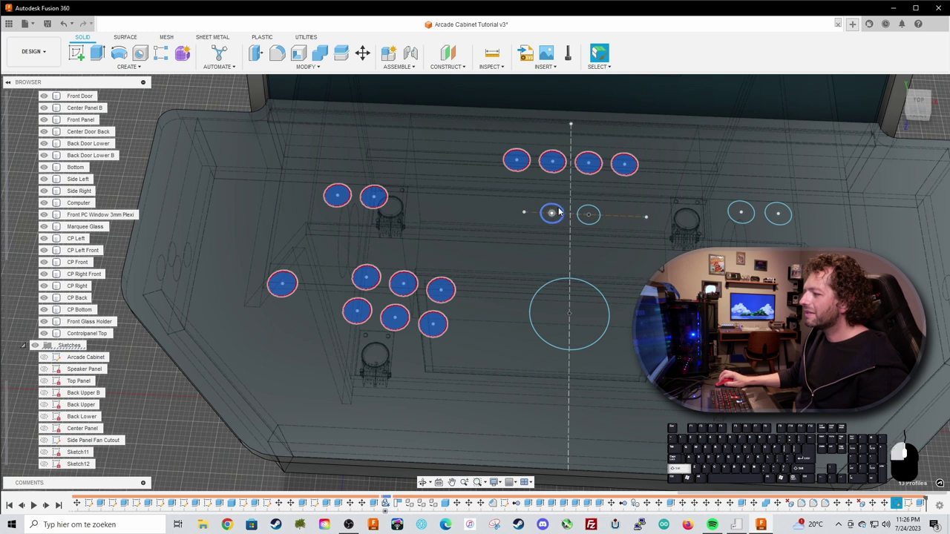
scroll(559, 214, "up", 2)
left_click(550, 215, "shift")
left_click(602, 216, "shift")
left_click(593, 337, "shift")
middle_click_drag(747, 257, 445, 228)
left_click(511, 186, "shift")
left_click(564, 189, "shift")
left_click(567, 312, "shift")
left_click(558, 361, "shift")
left_click(620, 317, "shift")
left_click(613, 369, "shift")
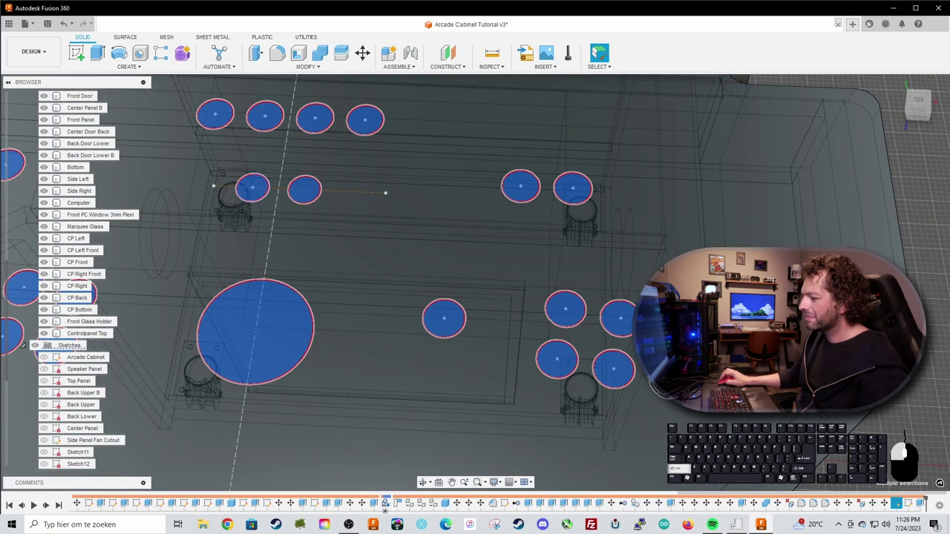
scroll(579, 332, "down", 3)
middle_click_drag(550, 320, 527, 300, "shift")
key("e")
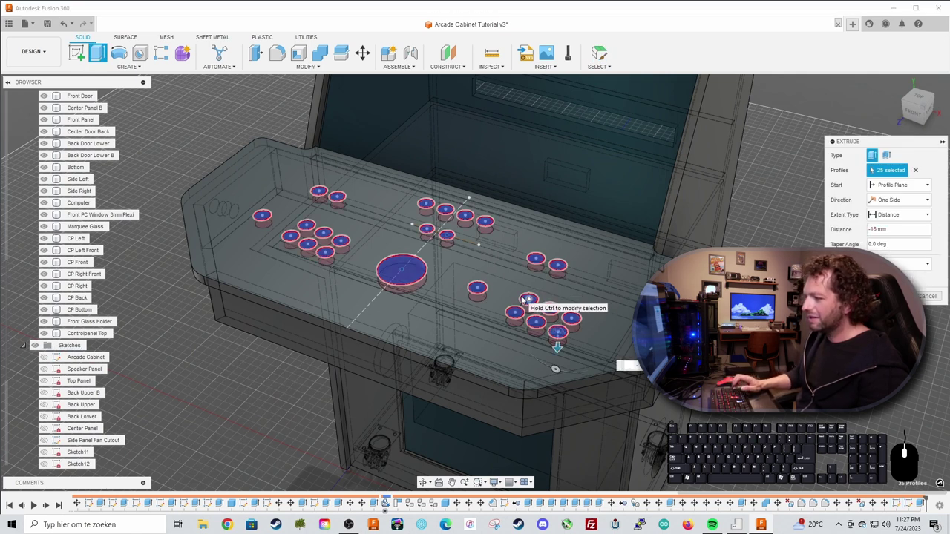
key("Return")
Switch the visual style to shaded with visible edges only and inspect the cabinet from several sides.
middle_click_drag(527, 300, 523, 274, "shift")
scroll(475, 297, "down", 2)
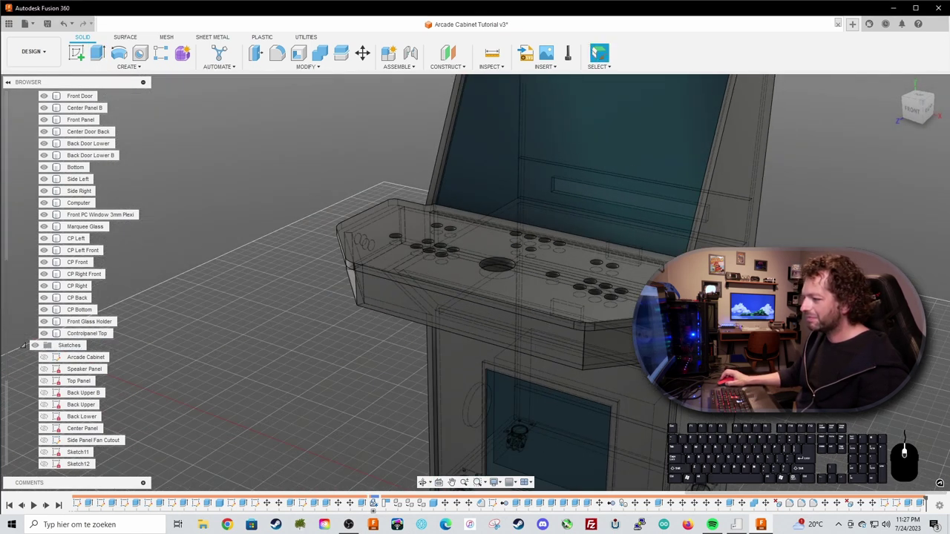
middle_click_drag(625, 451, 612, 400)
left_click(493, 482)
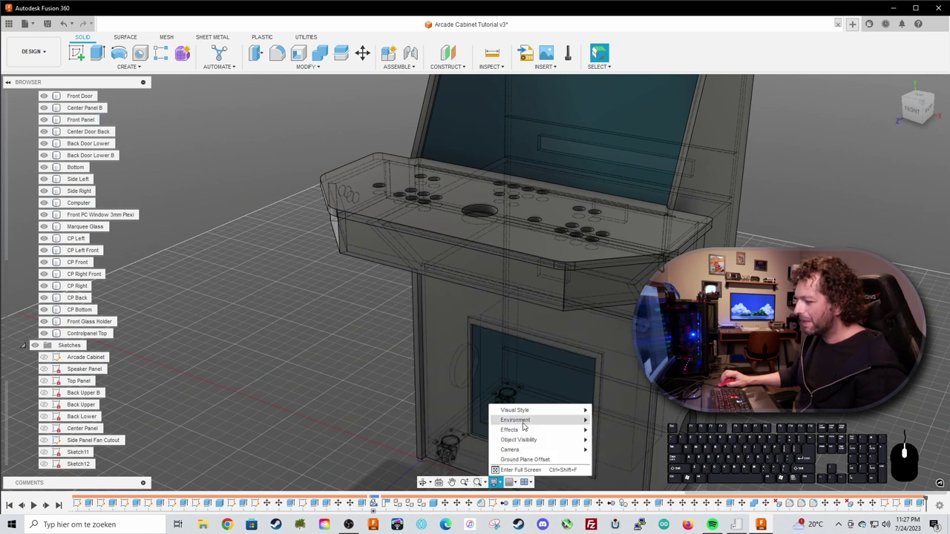
mouse_move(520, 410)
left_click(624, 432)
middle_click_drag(623, 327, 669, 383, "shift")
middle_click_drag(435, 291, 478, 322, "shift")
middle_click_drag(698, 282, 271, 274, "shift")
Fillet the inner corner edges of both side panels, where the speaker panel meets the screen area, with an 18 mm radius.
scroll(609, 305, "down", 2)
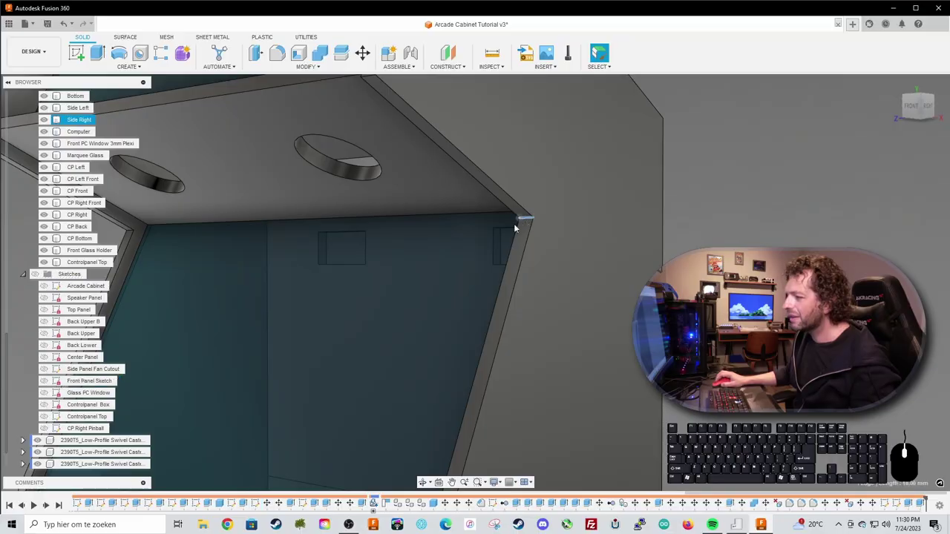
middle_click_drag(515, 218, 328, 244, "shift")
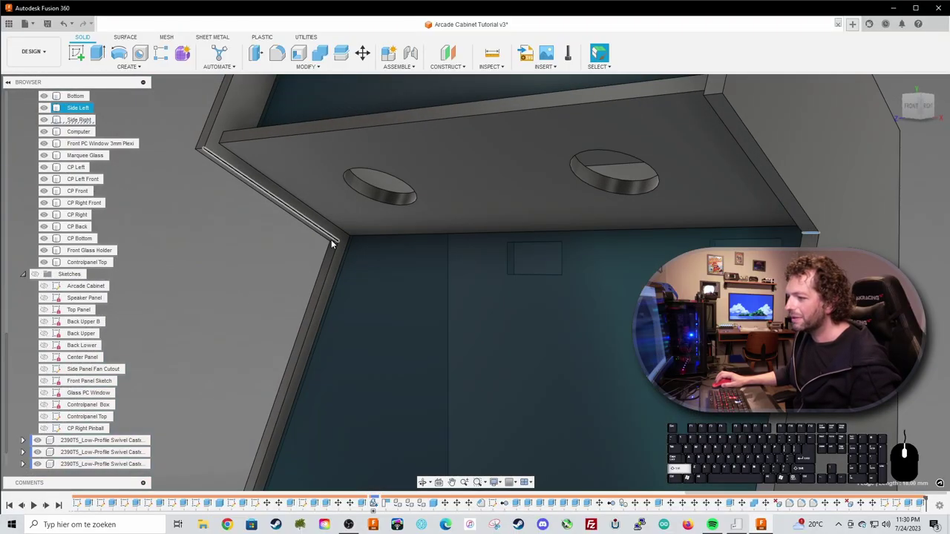
scroll(333, 240, "down", 6)
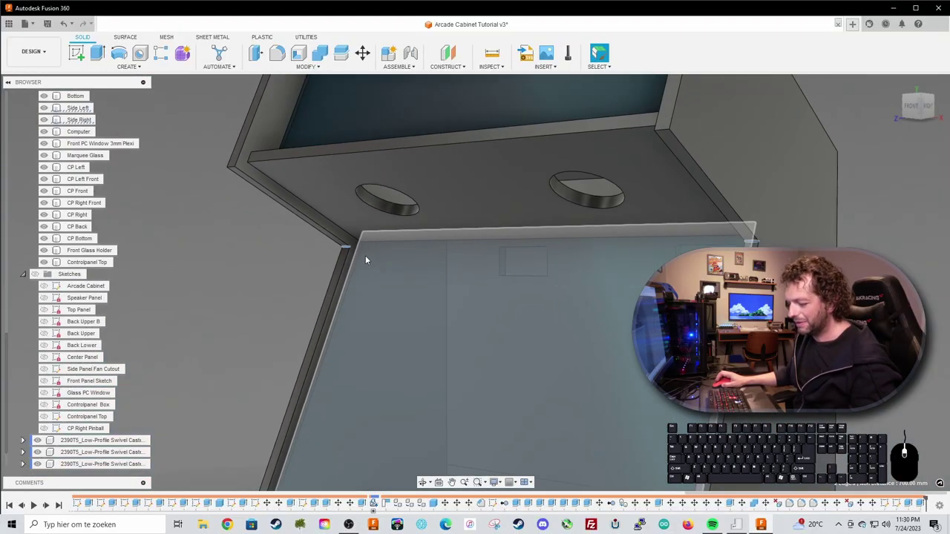
left_click(276, 53)
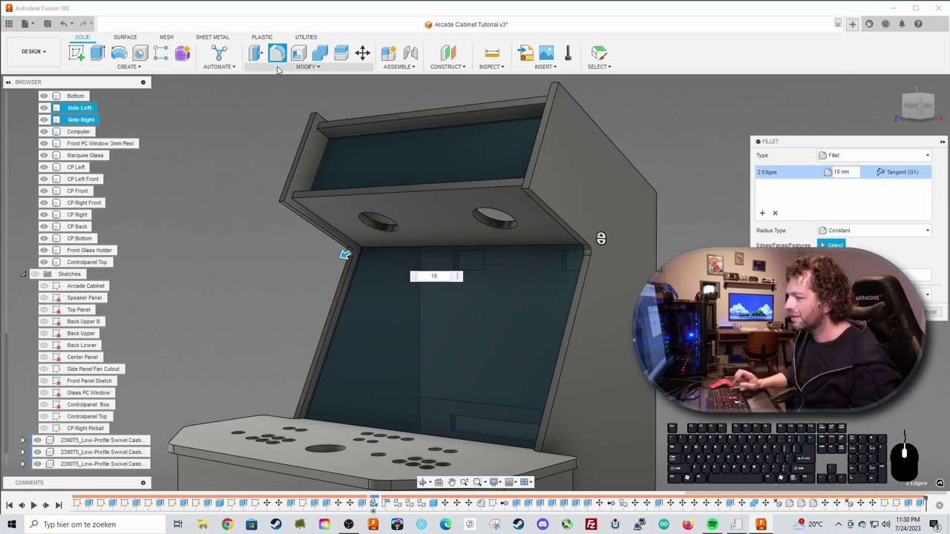
key("Escape")
Select the lower and upper front corner edges around the marquee on both side panels.
scroll(530, 178, "up", 3)
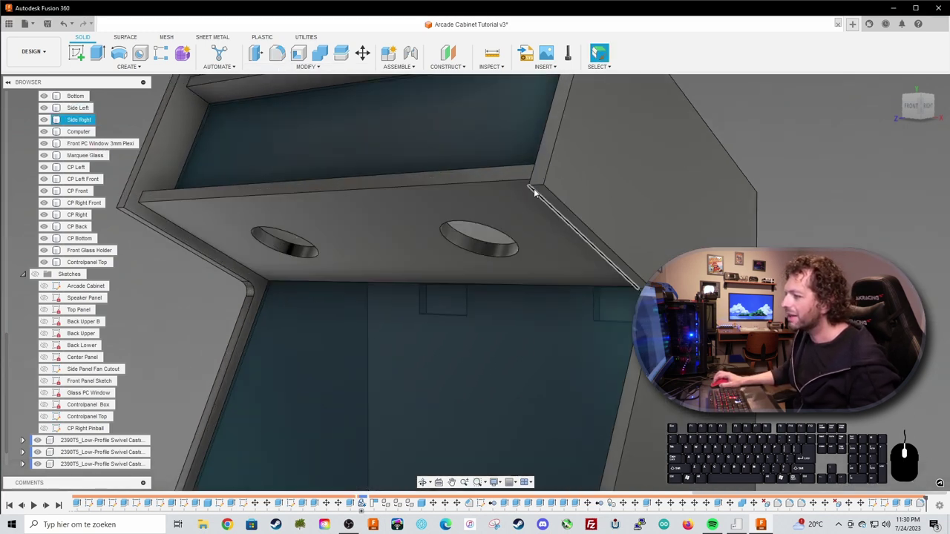
middle_click_drag(362, 194, 570, 226)
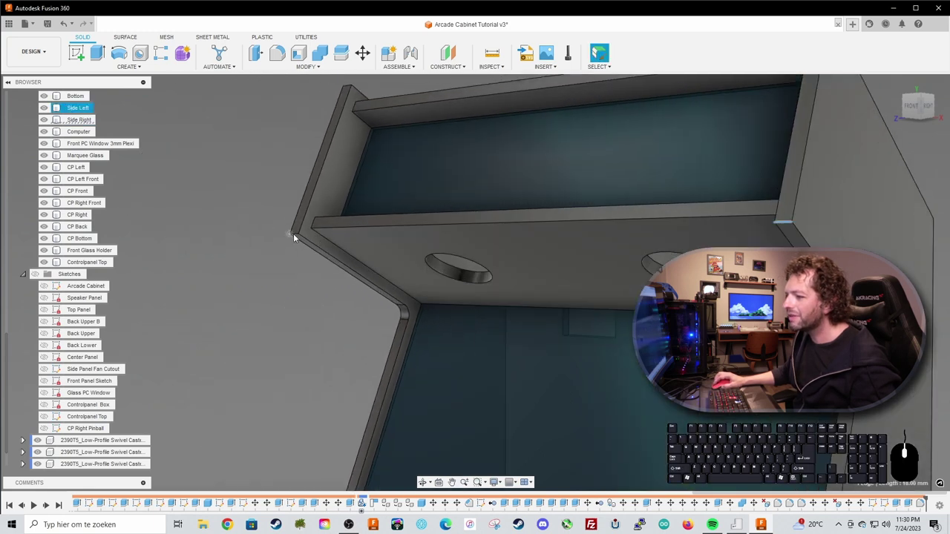
scroll(293, 234, "up", 2)
left_click(295, 235, "shift")
scroll(331, 221, "down", 4)
middle_click_drag(423, 185, 398, 204, "shift")
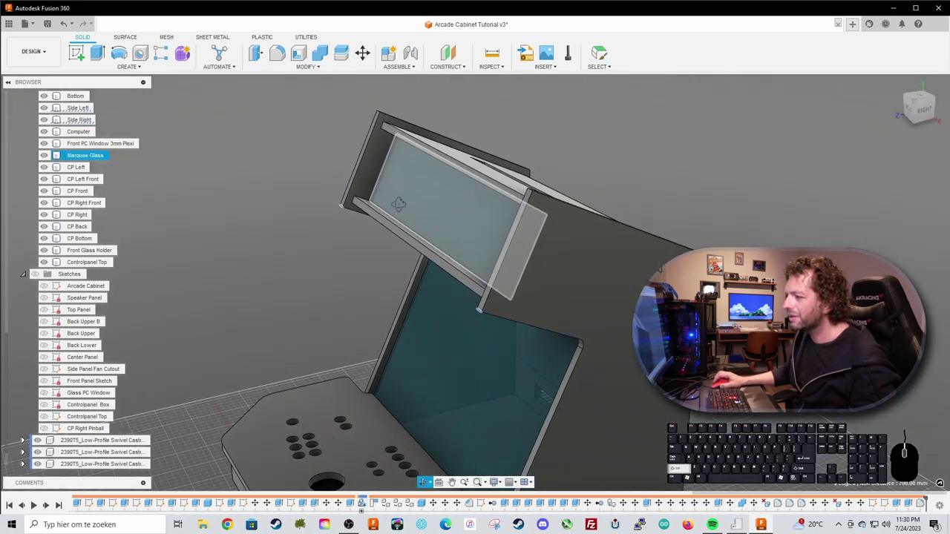
scroll(399, 204, "up", 5)
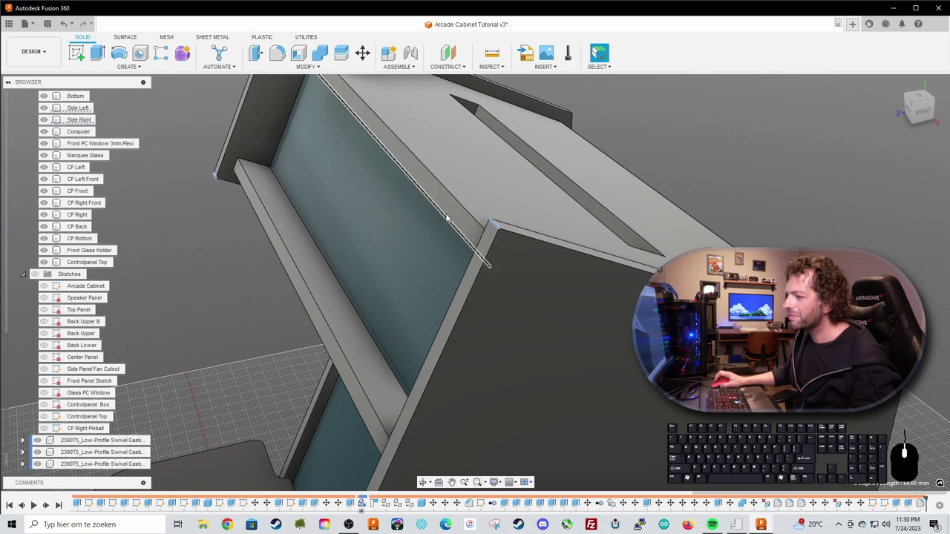
scroll(448, 218, "down", 5)
scroll(479, 257, "up", 4)
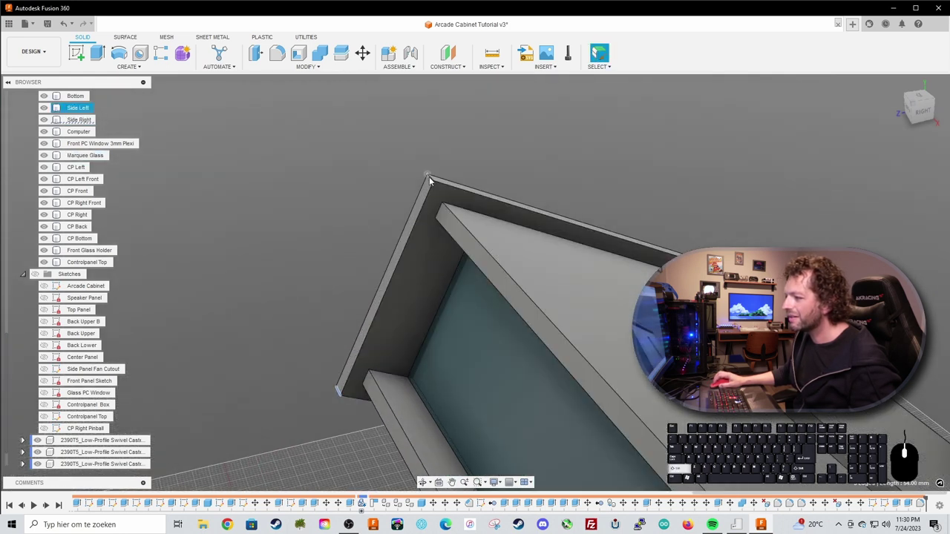
scroll(429, 179, "up", 2)
middle_click_drag(429, 179, 393, 78, "shift")
scroll(416, 97, "down", 2)
middle_click_drag(501, 207, 460, 226, "shift")
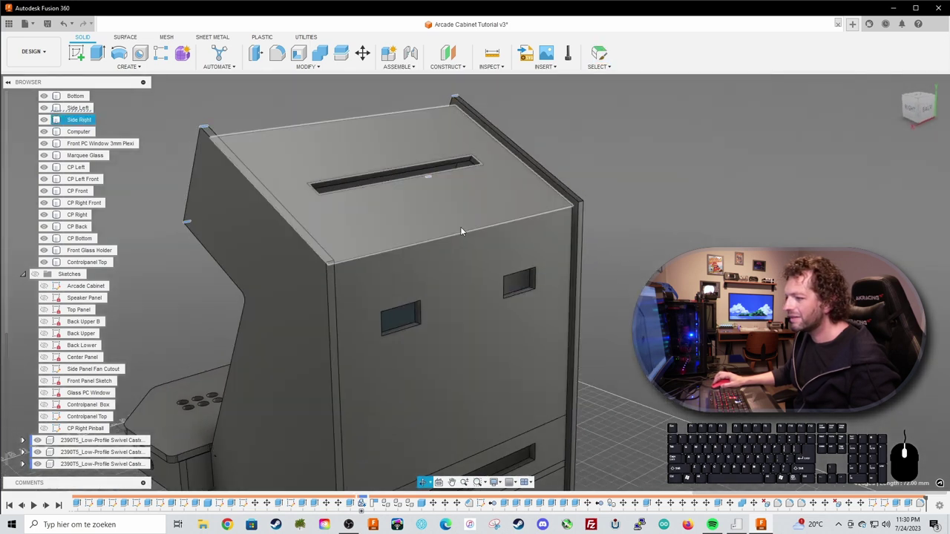
Add the upper rear corner edges of both side panels and fillet all six selected edges with a 20 mm radius.
scroll(460, 226, "up", 3)
left_click(258, 284, "shift")
middle_click_drag(653, 191, 445, 242)
scroll(509, 260, "up", 3)
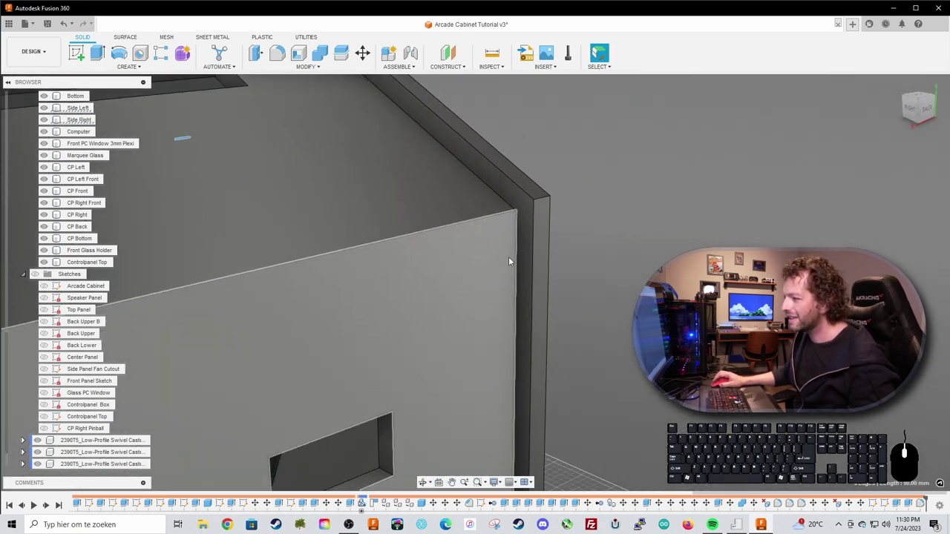
left_click(546, 191, "shift")
scroll(454, 228, "down", 4)
middle_click_drag(344, 260, 505, 223, "shift")
left_click(281, 56)
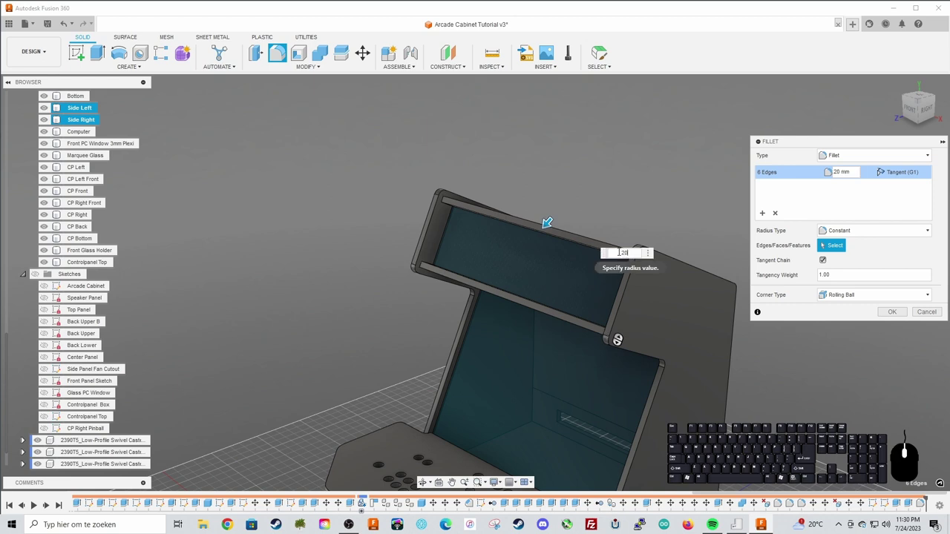
key("Return")
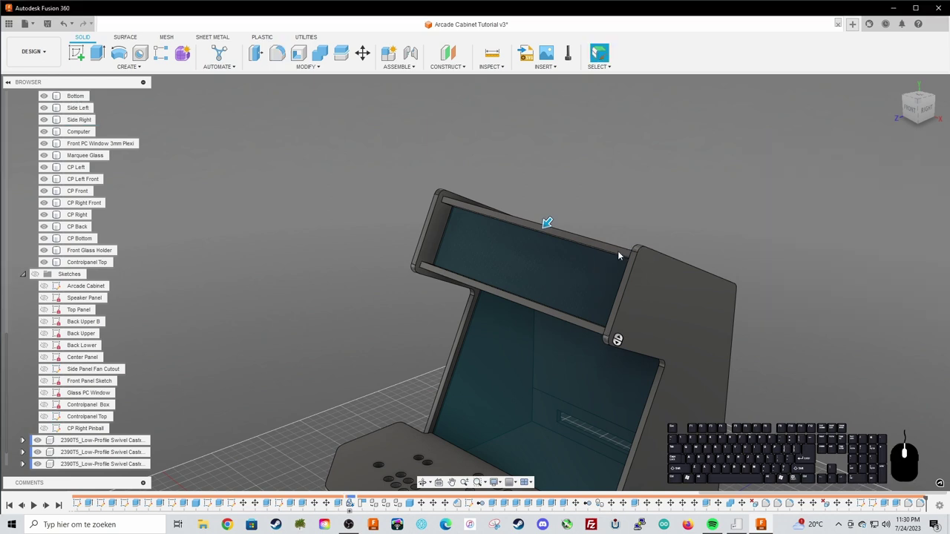
Examine the whole cabinet with its rounded side panels from different angles.
scroll(801, 341, "down", 3)
middle_click_drag(797, 355, 762, 337, "shift")
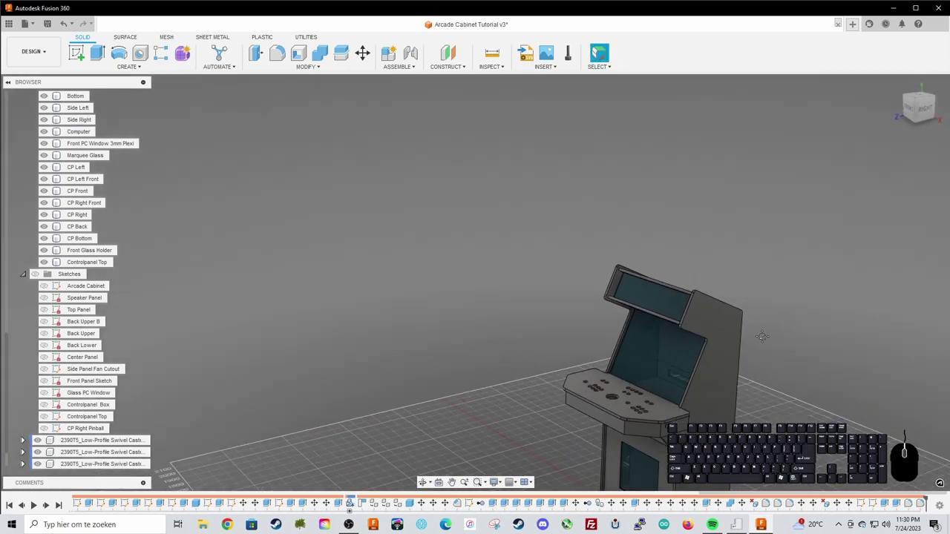
middle_click(757, 332)
middle_click(757, 332)
scroll(719, 284, "up", 2)
middle_click_drag(714, 282, 716, 316, "shift")
middle_click_drag(668, 259, 653, 260, "shift")
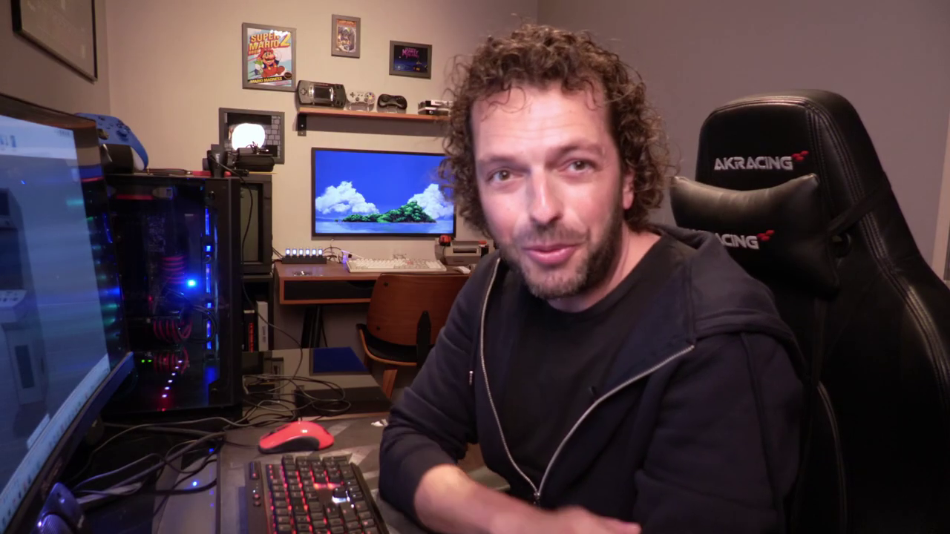